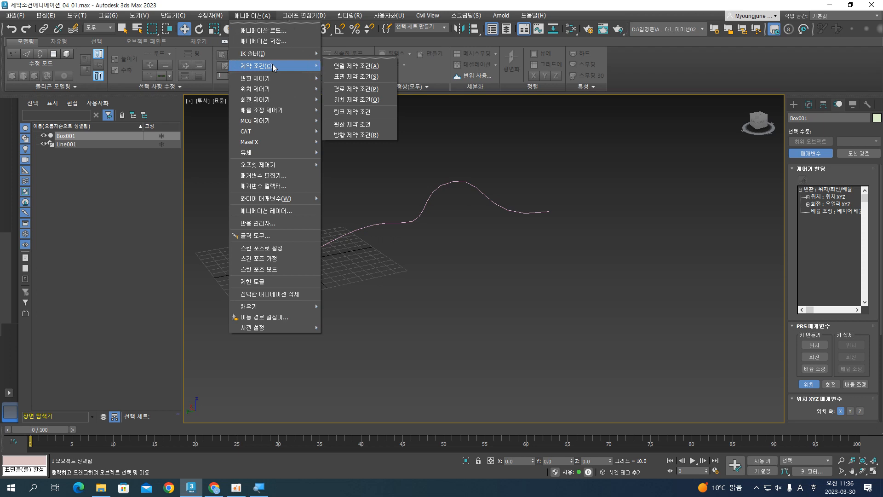
Step: Attach Box001 to the curve Line001 with a Path Constraint, play the motion and return to frame 0
left_click(349, 89)
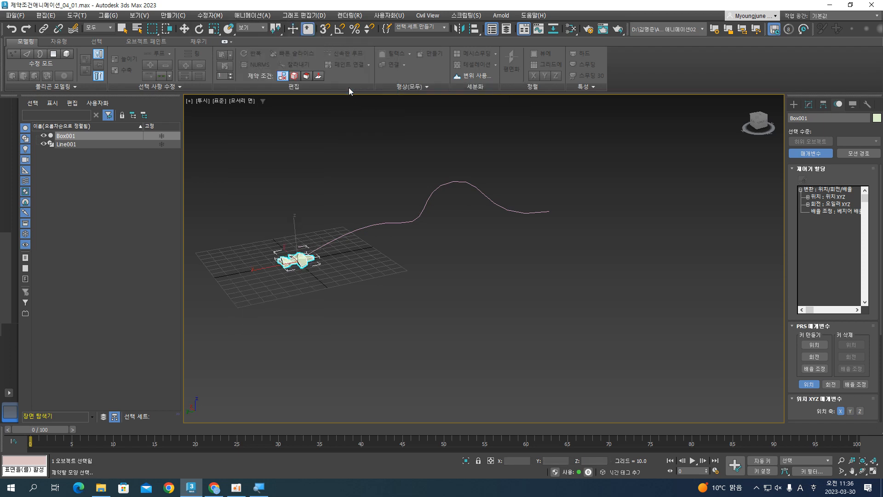
left_click(433, 194)
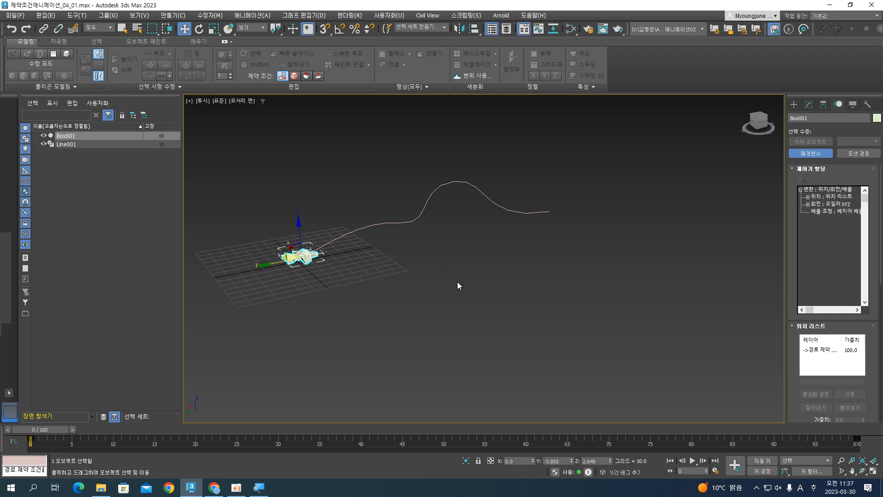
mouse_move(63, 425)
left_mouse_down()
mouse_move(350, 423)
mouse_move(506, 402)
mouse_move(818, 420)
mouse_move(55, 420)
left_mouse_up()
key("w")
left_click(692, 459)
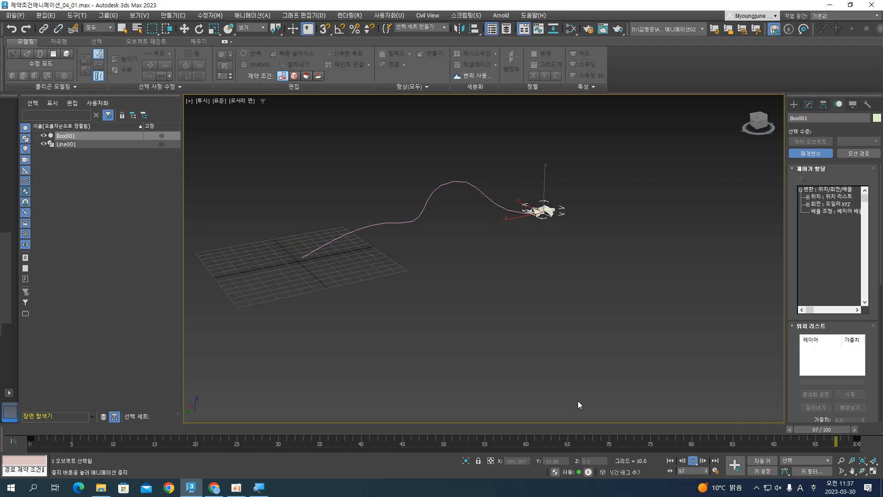
left_click(693, 460)
key("Home")
Step: Examine Box001's path constraint parameters, including the target list and the path options
left_click_drag(824, 262, 828, 117)
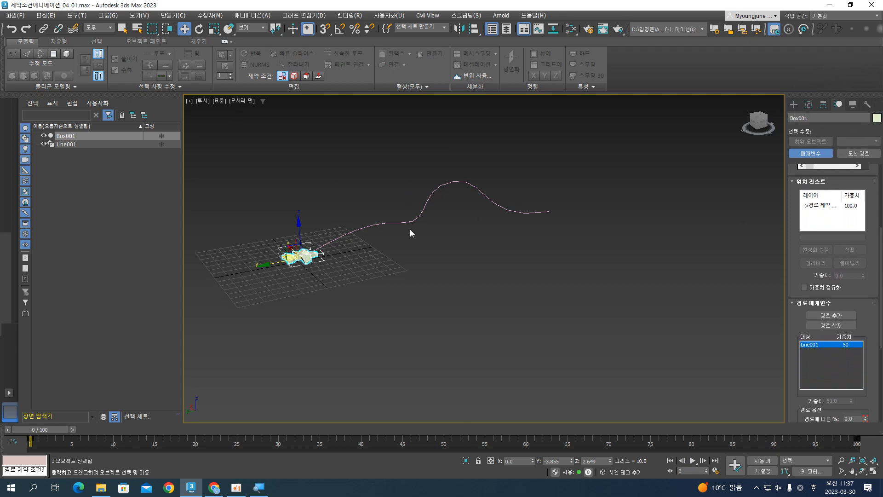
key("ctrl")
key("ctrl")
key("ctrl")
key("ctrl")
key("ctrl")
key("ctrl")
key("ctrl")
key("ctrl")
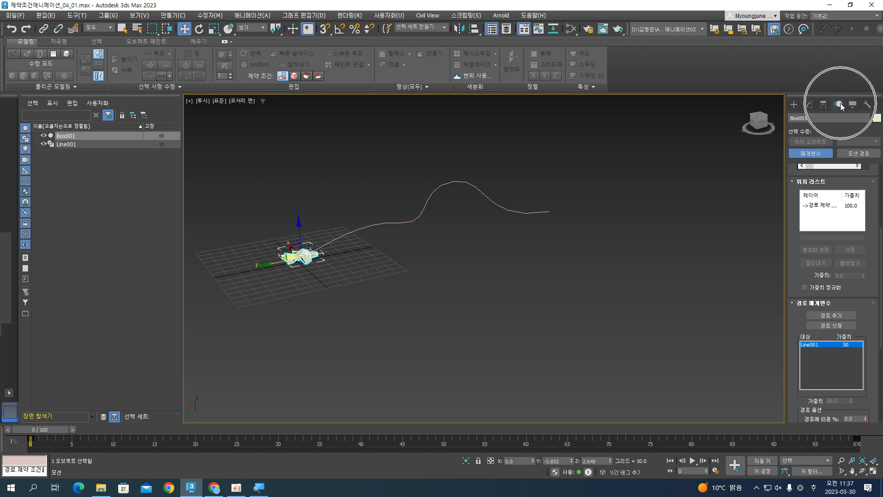
left_click_drag(870, 249, 868, 133)
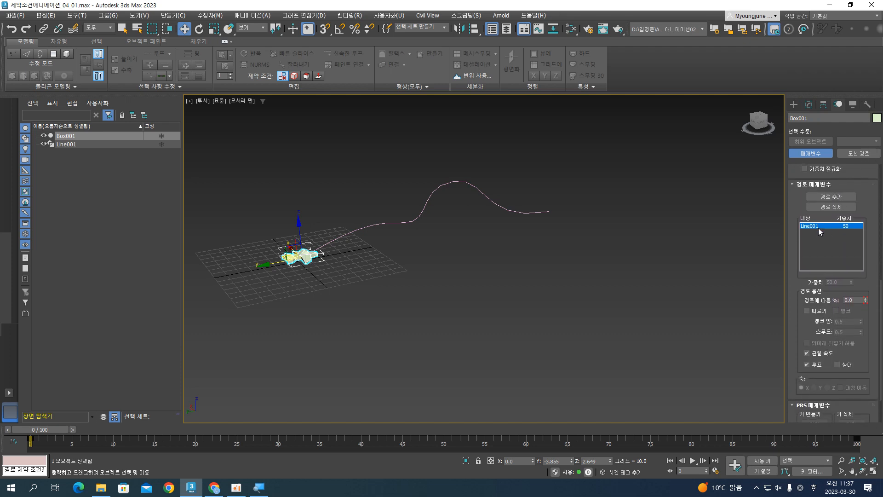
left_click_drag(873, 258, 869, 173)
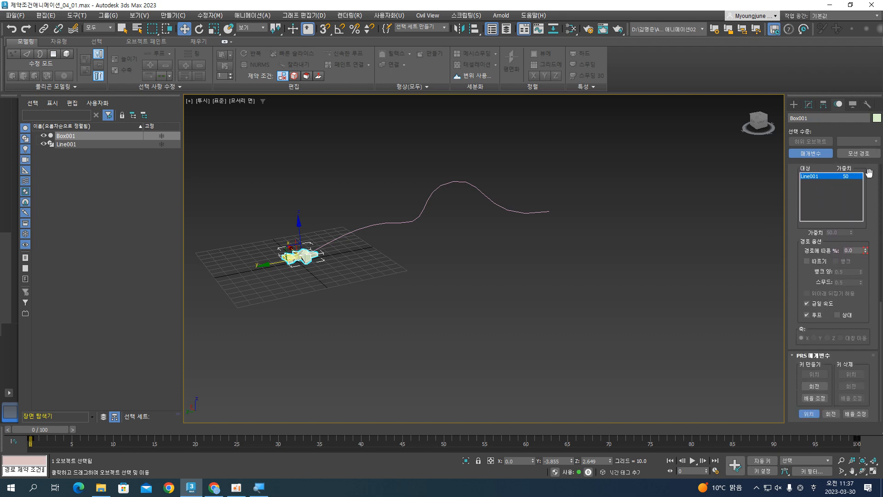
key("ctrl")
key("ctrl")
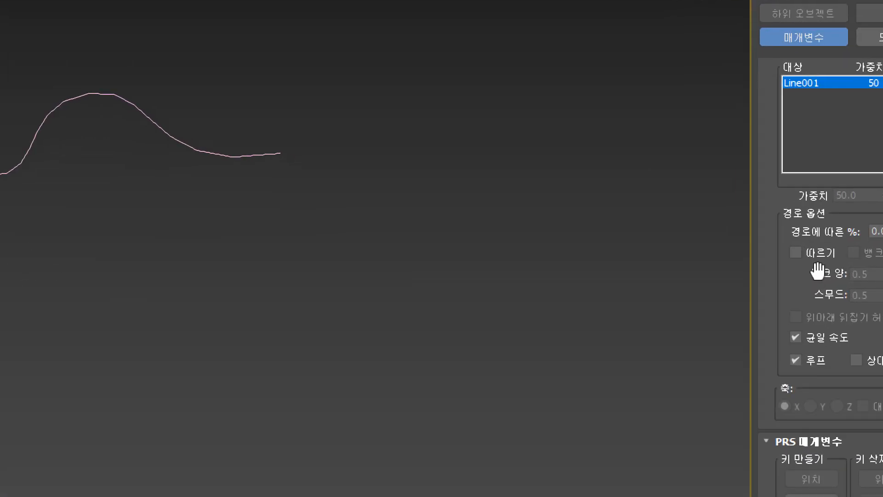
Step: Enable Follow (따르기) on Box001's path constraint and align it to the Y axis with Flip (대칭 이동) on
left_click(745, 254)
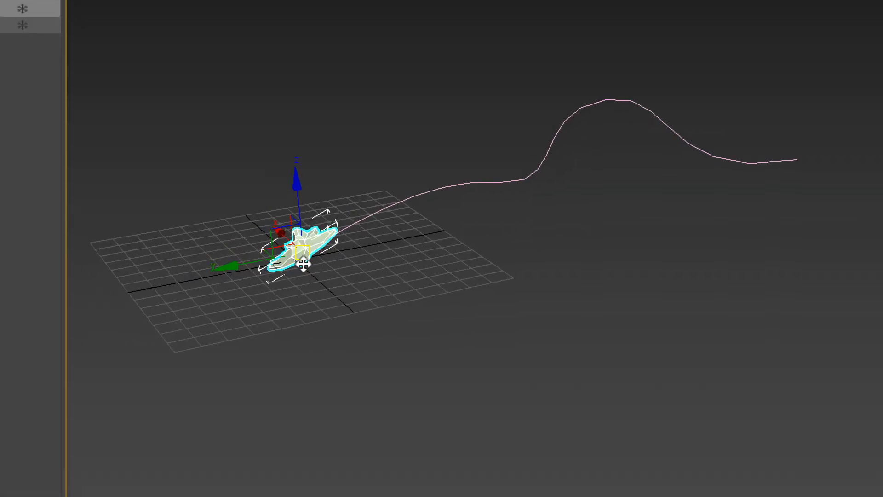
middle_click_drag(302, 263, 320, 272, "alt")
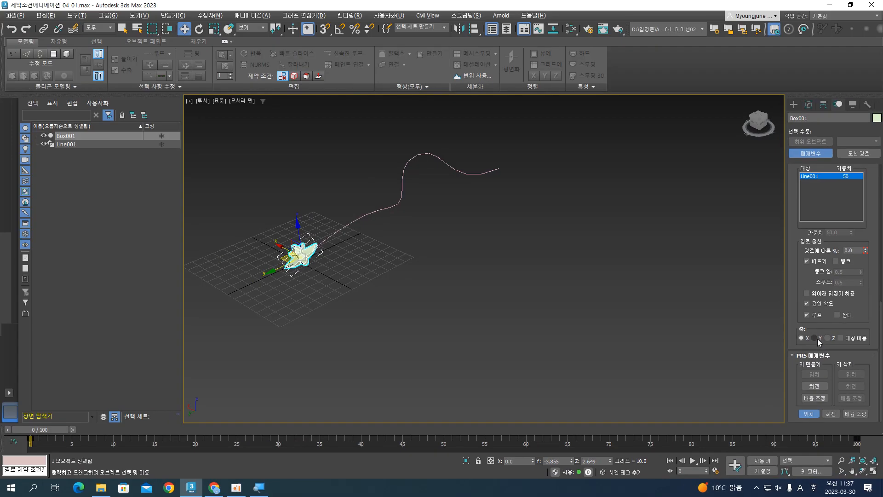
left_click(814, 338)
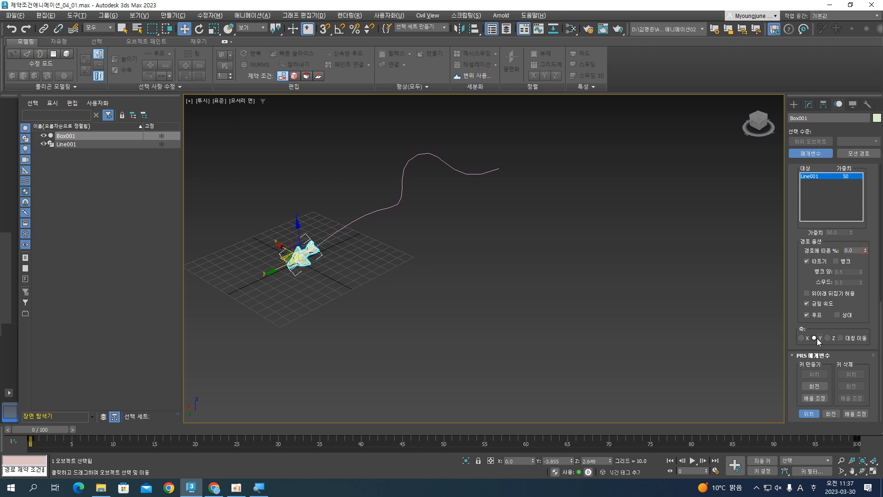
middle_click_drag(434, 325, 375, 247, "alt")
key("ctrl")
key("ctrl")
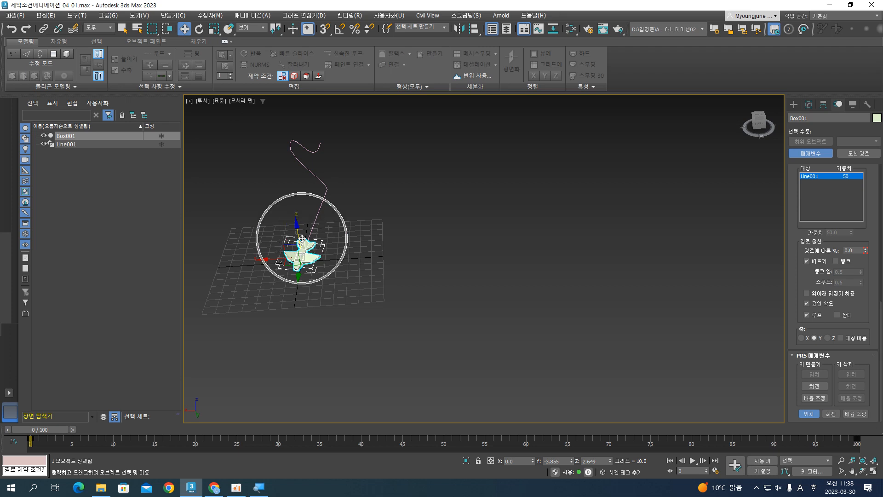
left_click(857, 339)
middle_click_drag(508, 278, 344, 248, "alt")
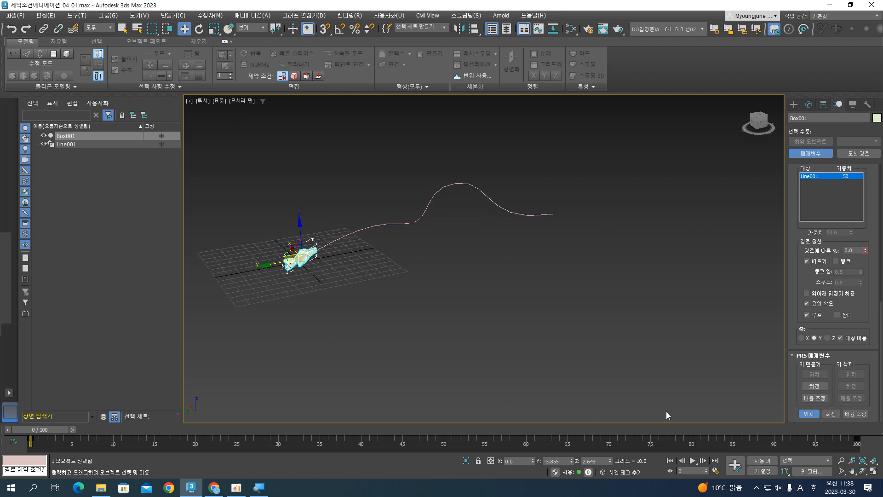
Step: Play the path animation, checking the spaceship's orientation along the curve, and return to frame 0
left_click(692, 461)
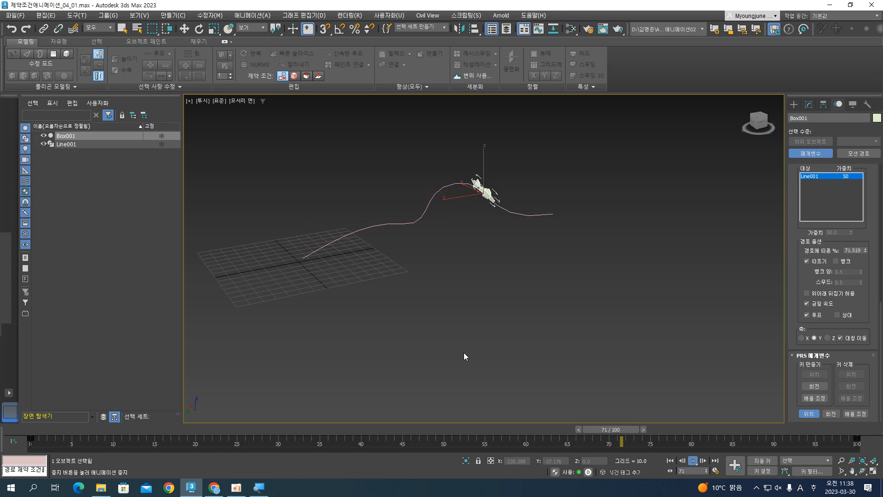
middle_click_drag(501, 299, 531, 276, "alt")
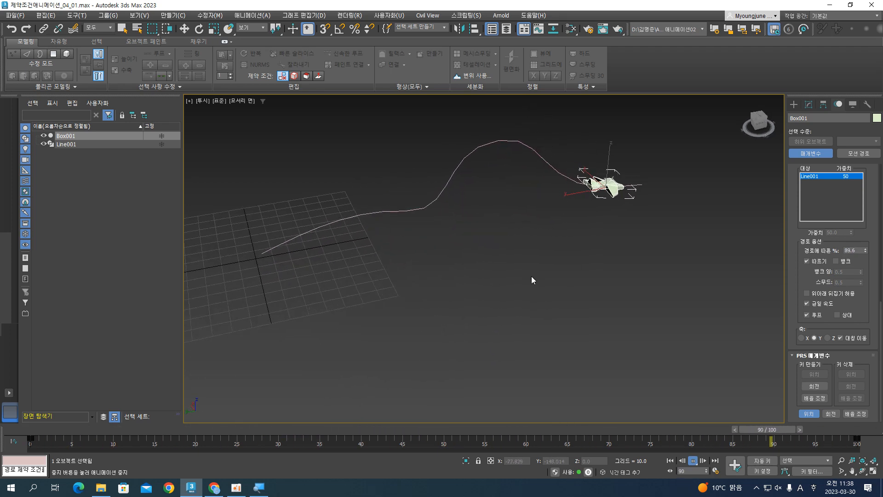
left_click(692, 460)
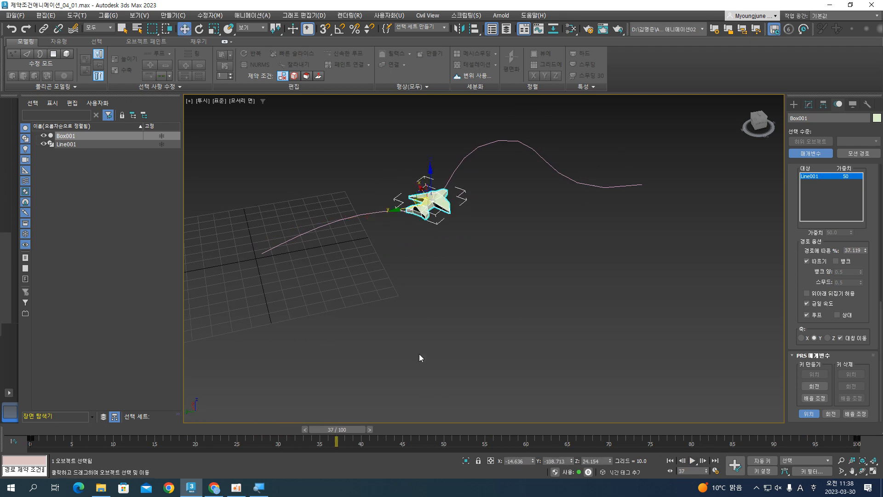
left_click_drag(358, 429, 43, 402)
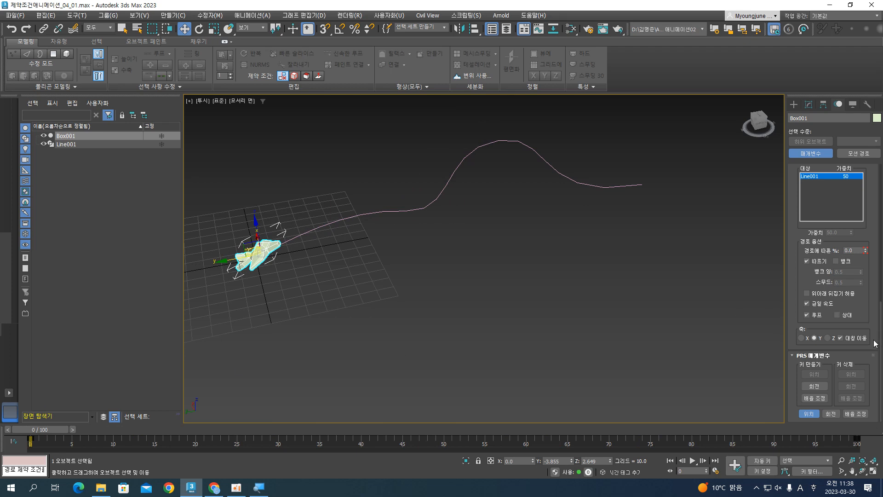
left_click(847, 263)
left_click(237, 487)
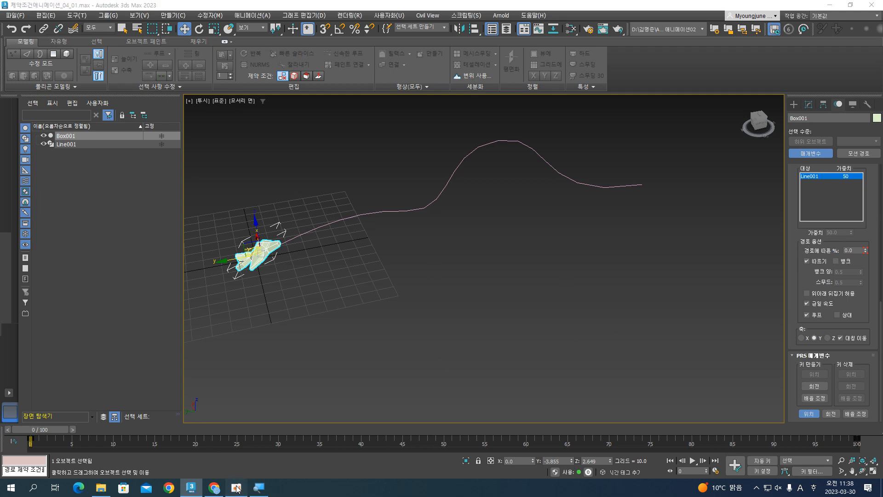
left_click(237, 487)
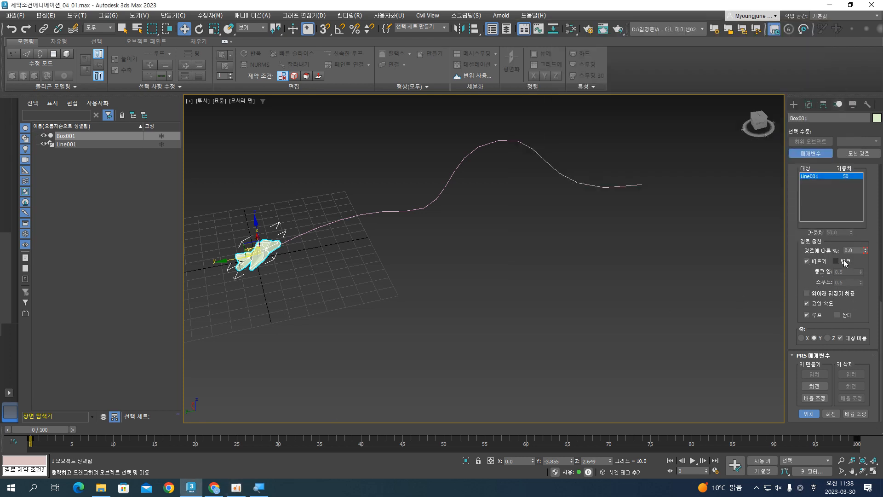
Step: Enable Bank (뱅크) on the path constraint and preview the spaceship's tilt along the curve
left_click(845, 261)
left_click_drag(58, 426, 755, 438)
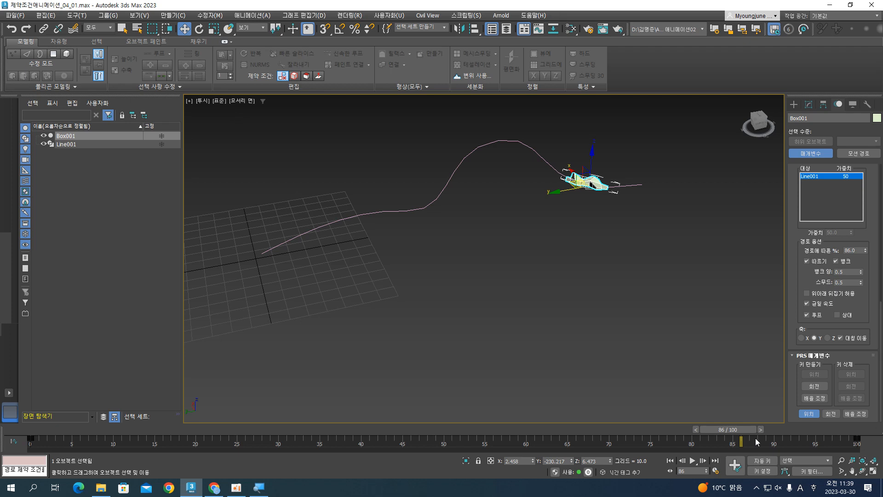
left_click(670, 461)
left_click(693, 461)
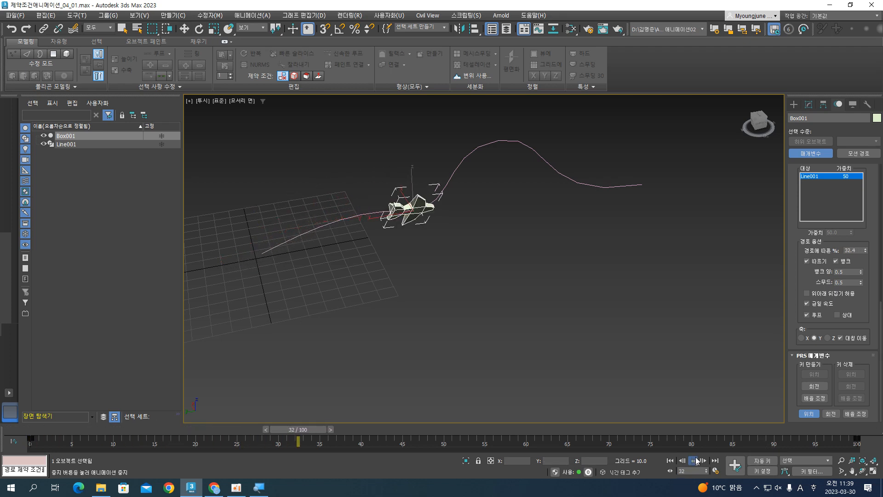
left_click(694, 460)
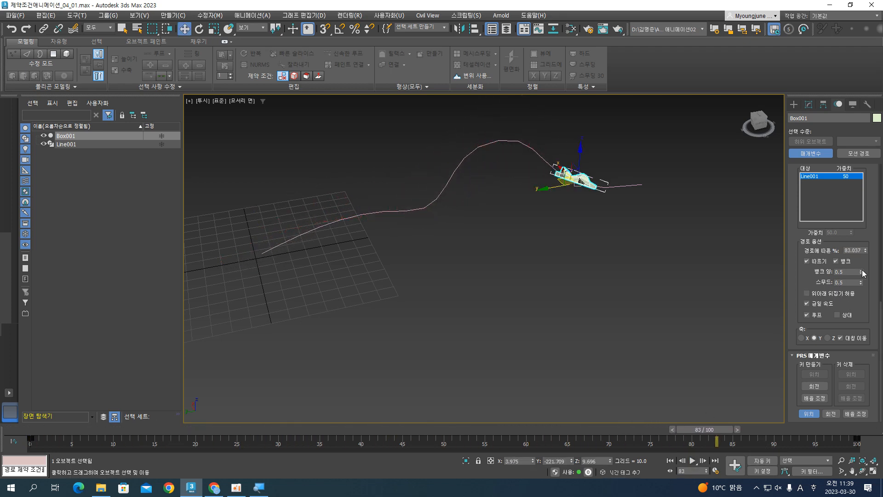
Step: Set the bank amount to 0.22 and replay the animation from the first frame, viewing it from several angles
left_click_drag(863, 273, 865, 283)
left_click(670, 461)
left_click(692, 461)
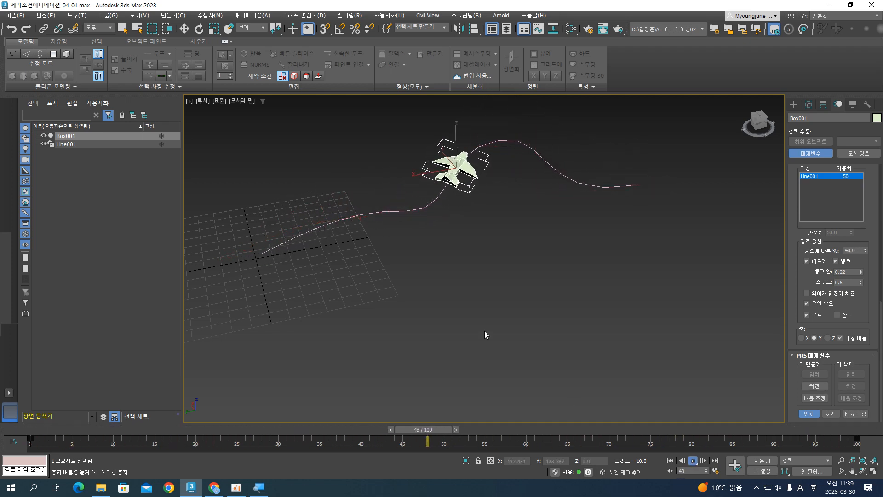
middle_click_drag(564, 265, 544, 302, "alt")
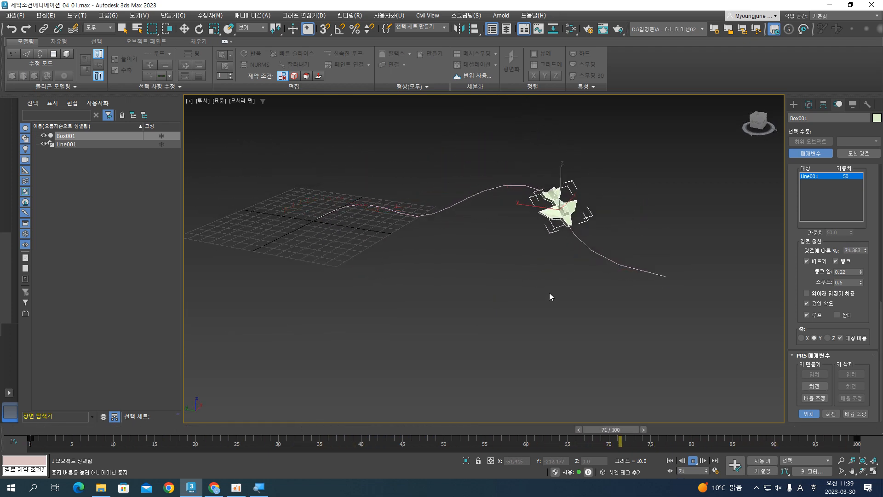
middle_click_drag(549, 274, 549, 258, "alt")
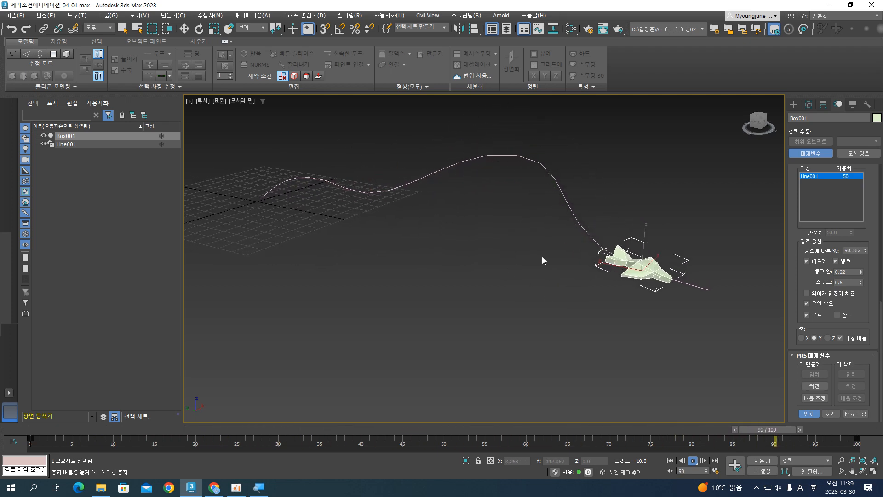
left_click(692, 460)
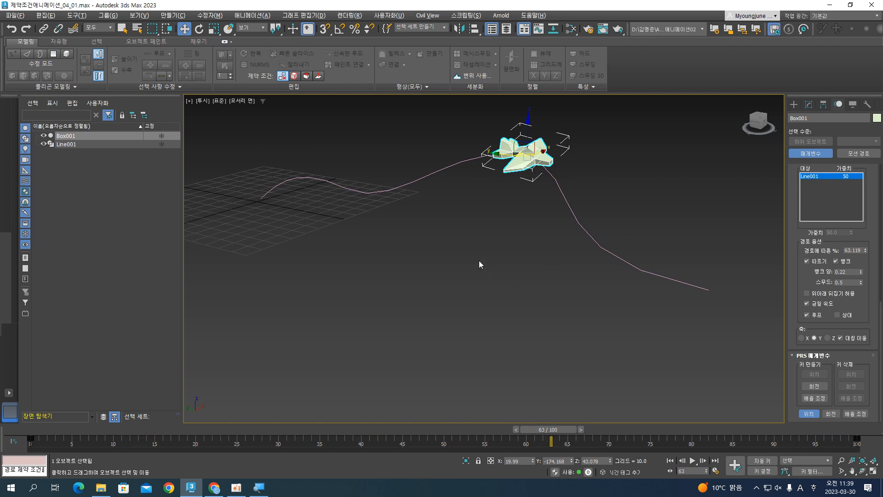
Step: Create a teapot with a radius of about 17.3 near the centre of the grid
middle_click_drag(473, 208, 462, 229, "alt")
left_click(794, 105)
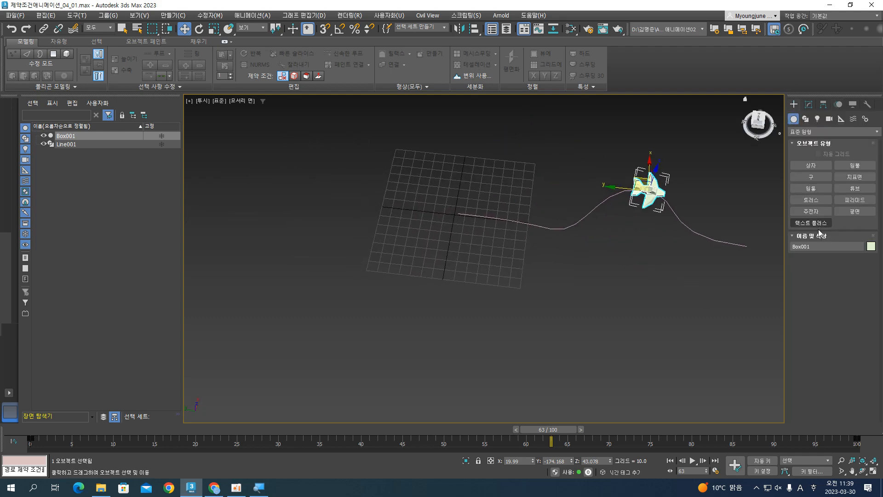
left_click(810, 212)
scroll(463, 219, "up", 3)
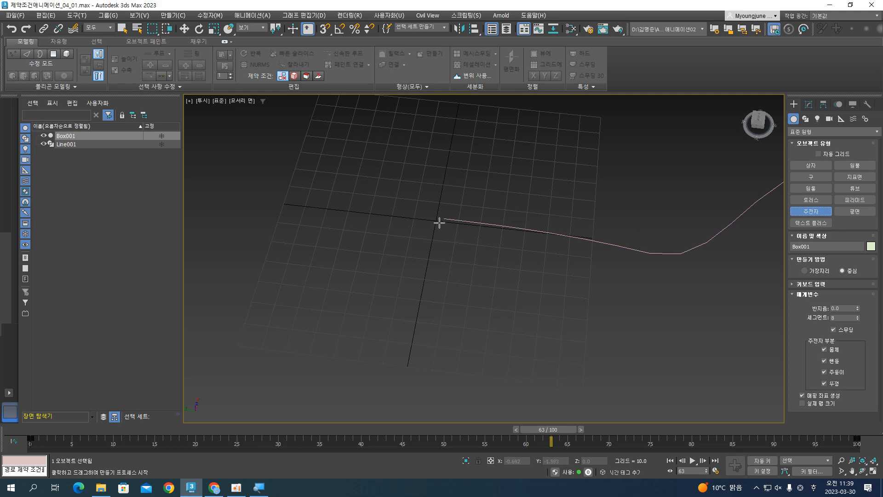
left_click_drag(436, 220, 452, 232)
left_click_drag(466, 239, 465, 239)
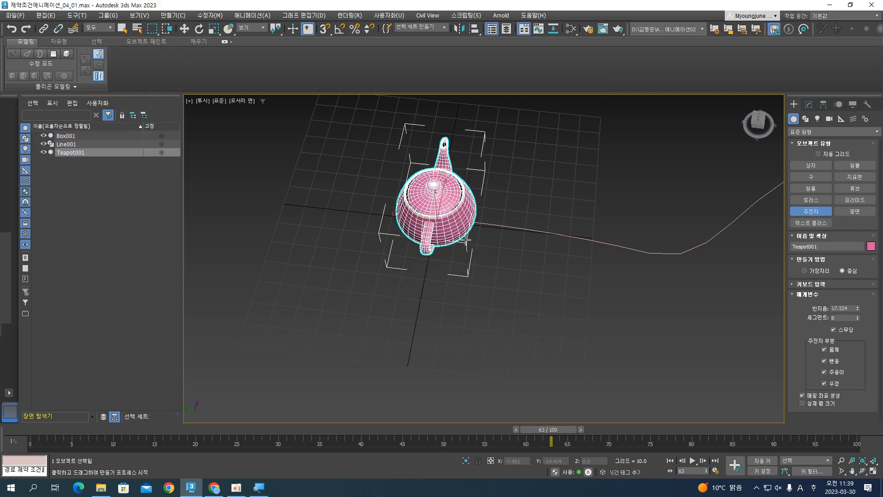
key("w")
Step: Hide the spaceship Box001 and its path Line001 in the scene
middle_click_drag(501, 220, 453, 200, "alt")
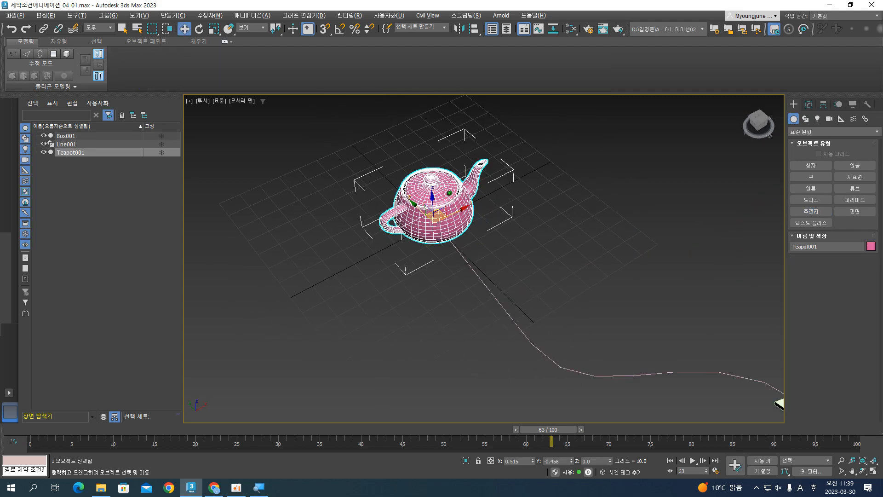
scroll(452, 201, "down", 2)
left_click(44, 136)
key("ctrl+d")
left_click(44, 144)
Step: Select the teapot and reset its X and Y position to 0
left_click(431, 211)
middle_click_drag(504, 247, 470, 244, "alt")
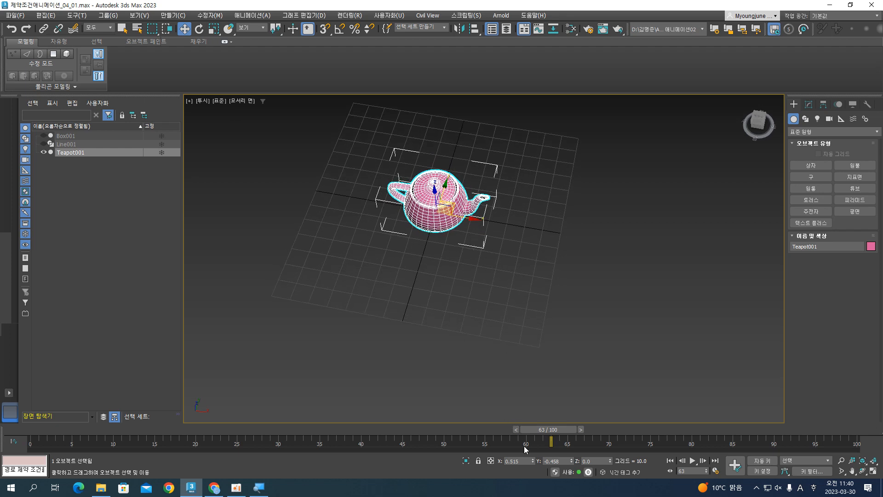
right_click(532, 461)
right_click(571, 461)
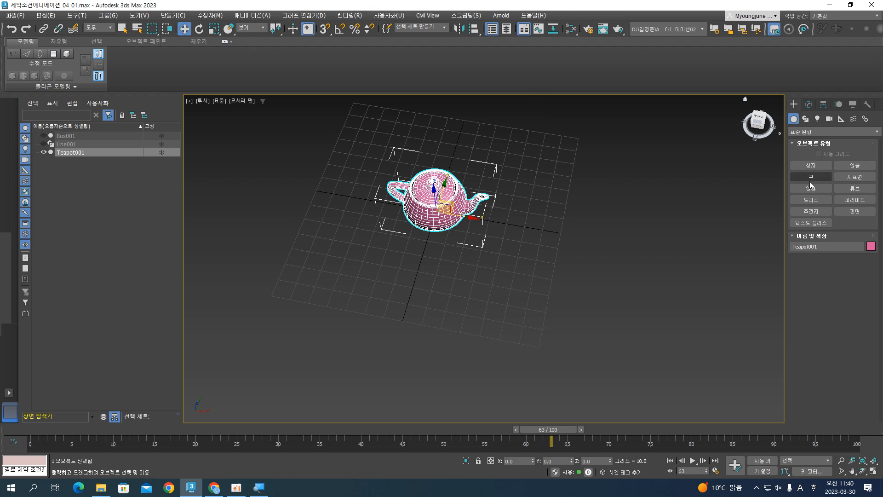
Step: Draw a circle spline with a radius of about 215 around the teapot, centred on it in the top view
left_click(805, 119)
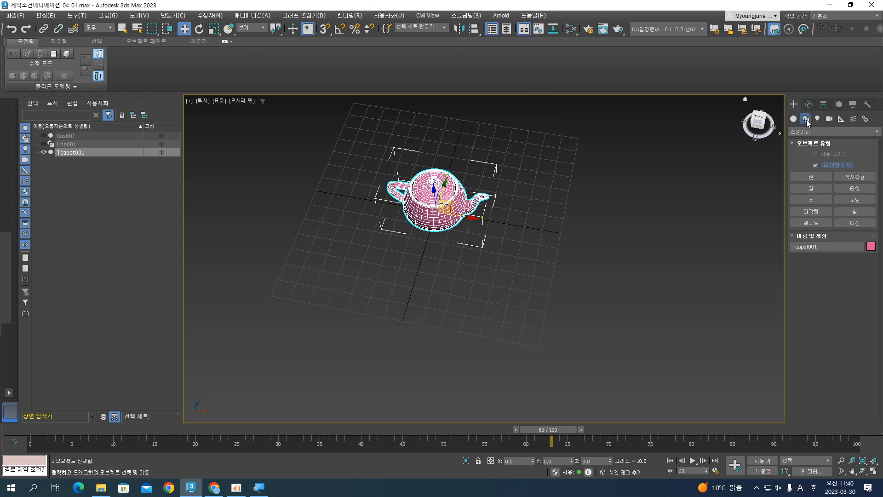
left_click(811, 189)
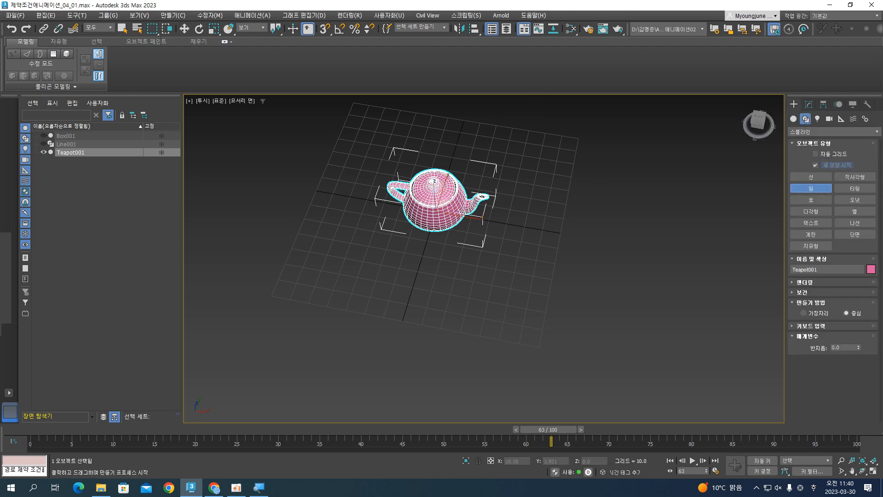
key("t")
middle_click_drag(431, 178, 463, 227)
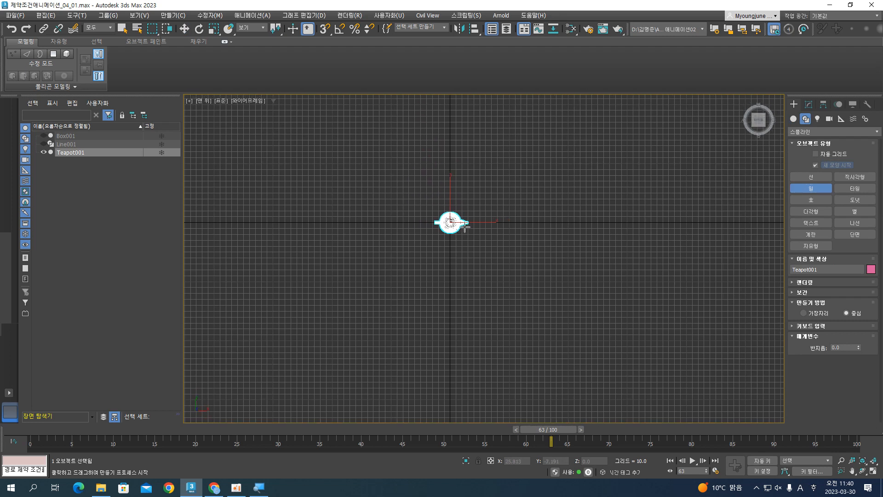
left_click_drag(450, 223, 545, 300)
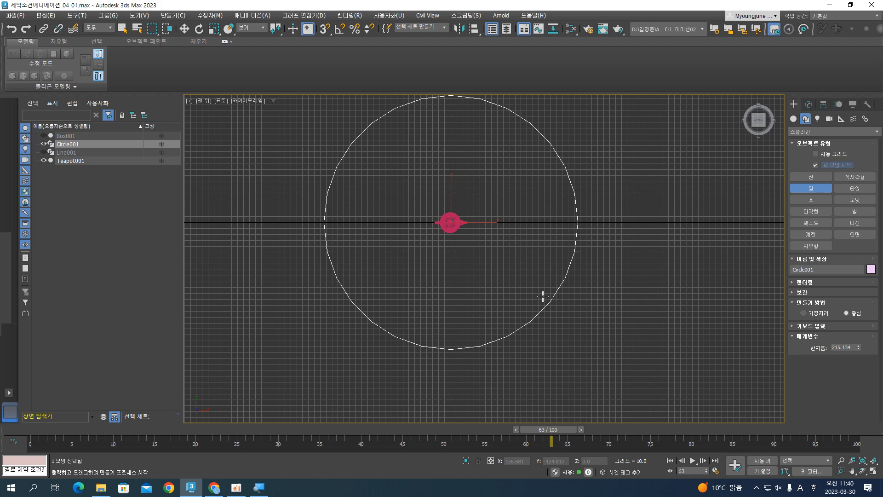
key("w")
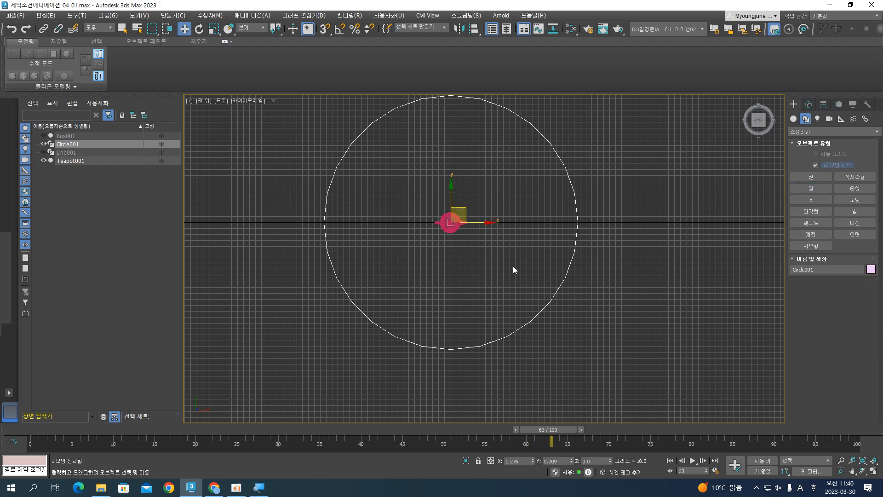
Step: Frame the teapot from a low angle in the perspective view and create a physical camera from that view
key("p")
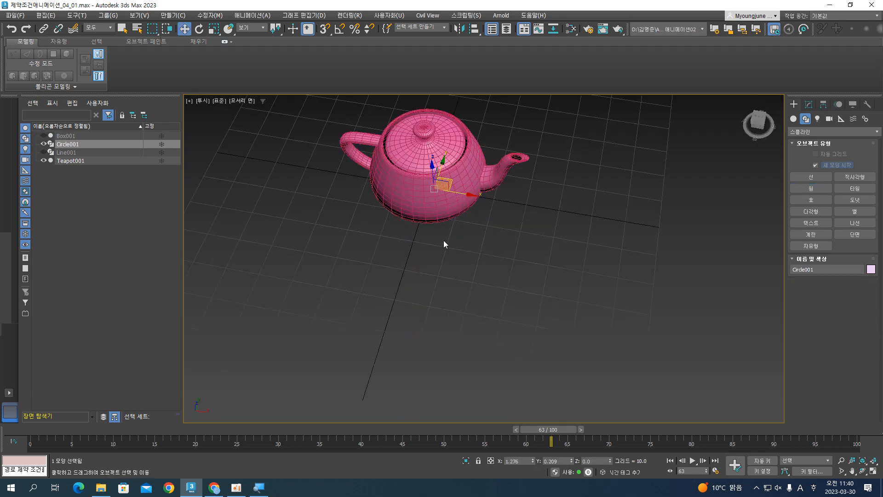
key("z")
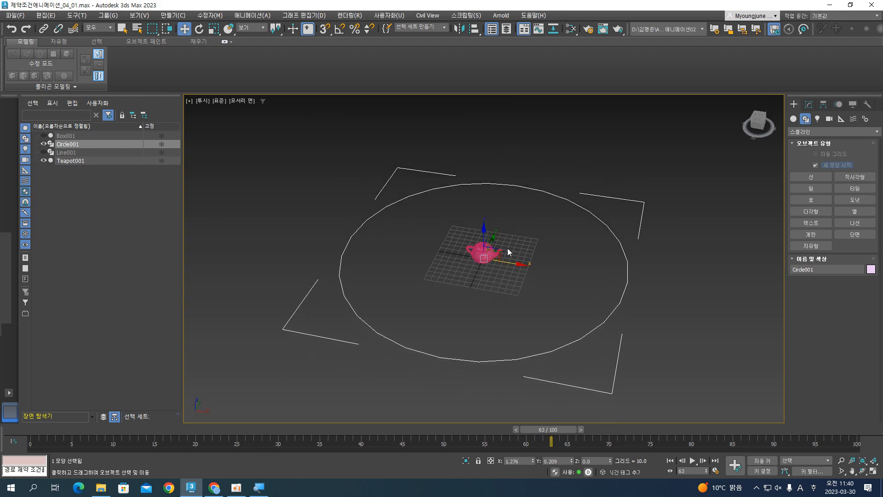
left_click(487, 253)
key("z")
middle_click_drag(494, 255, 498, 218, "alt")
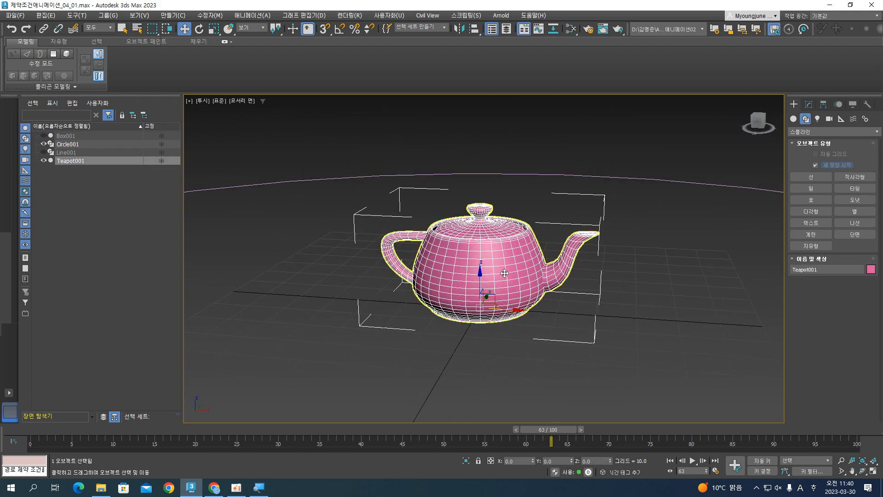
scroll(504, 273, "up", 3)
scroll(506, 273, "down", 5)
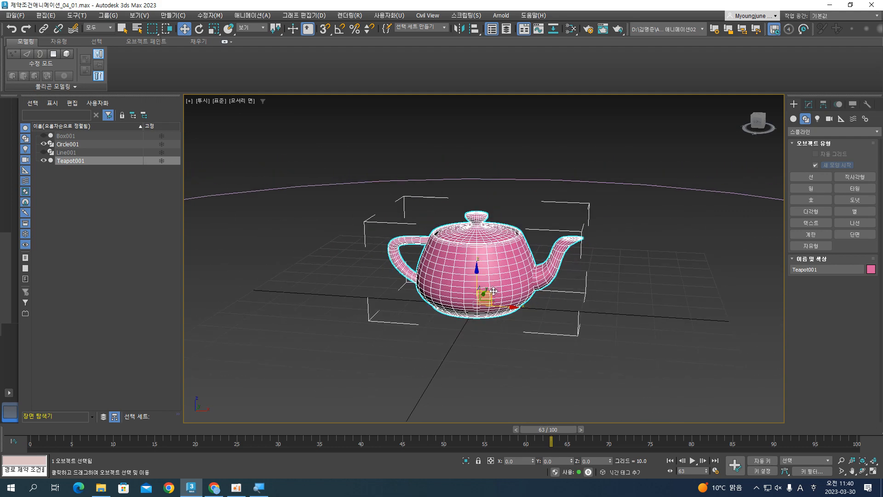
scroll(486, 287, "down", 2)
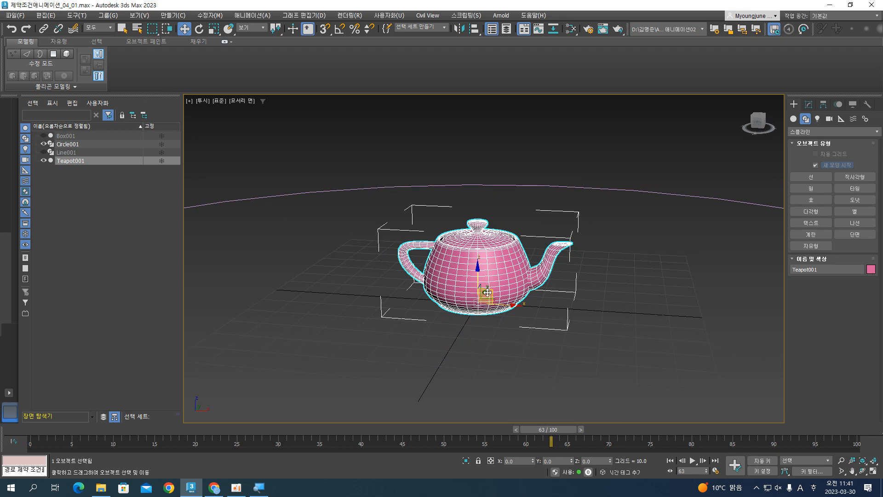
key("ctrl+c")
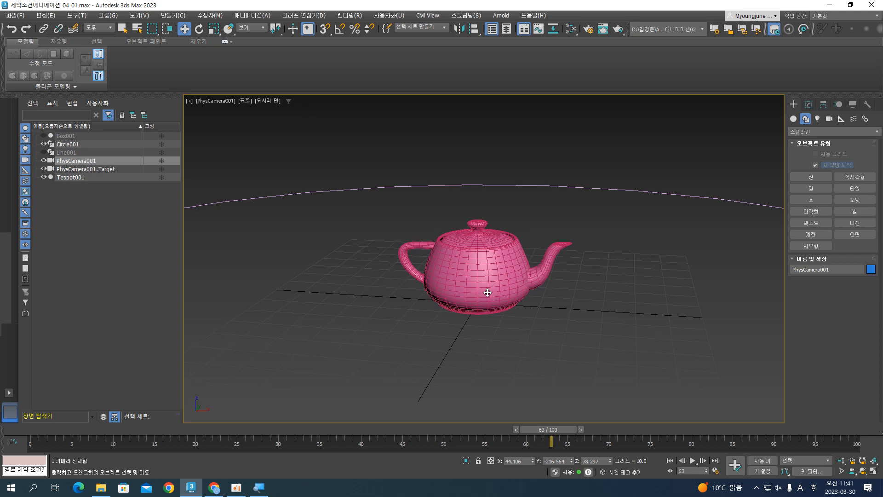
Step: Examine the camera's placement relative to the teapot and the circle from several angles in the perspective view
key("p")
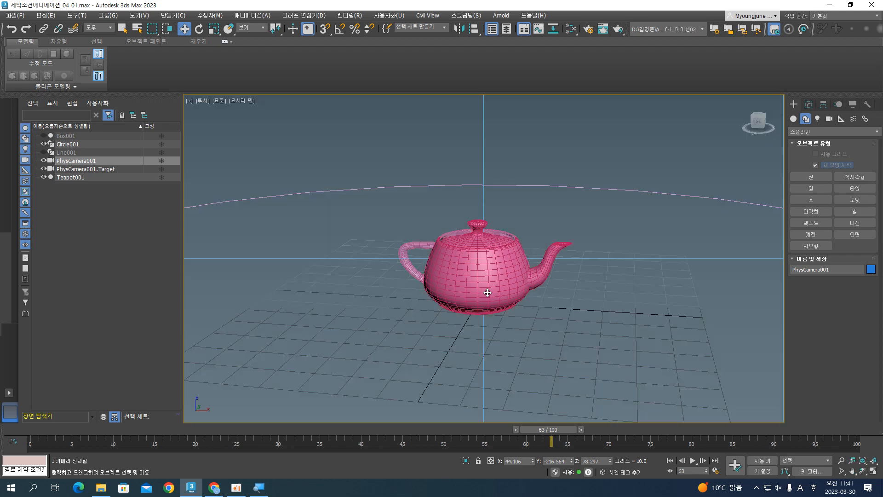
middle_click_drag(460, 292, 524, 290, "alt")
scroll(650, 261, "down", 2)
scroll(651, 261, "down", 2)
middle_click_drag(638, 289, 511, 294)
left_click(723, 245)
left_click(687, 216)
middle_click_drag(388, 265, 431, 257, "alt")
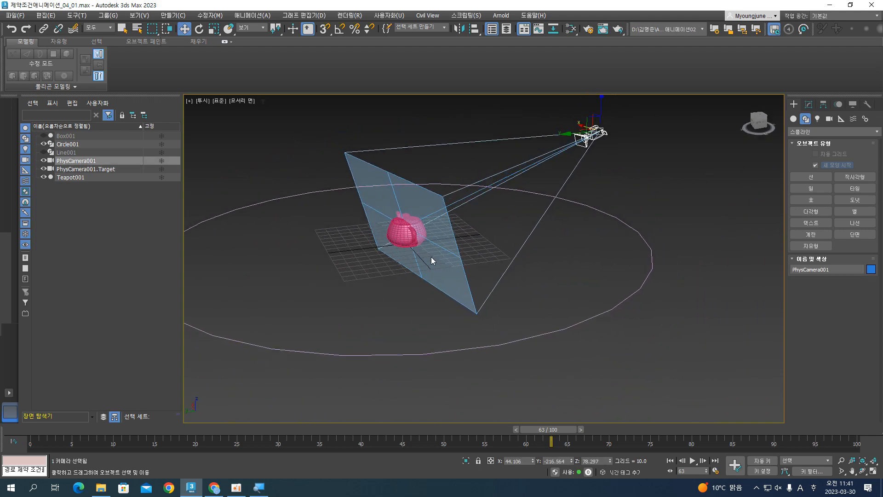
left_click(408, 233)
left_click(408, 233)
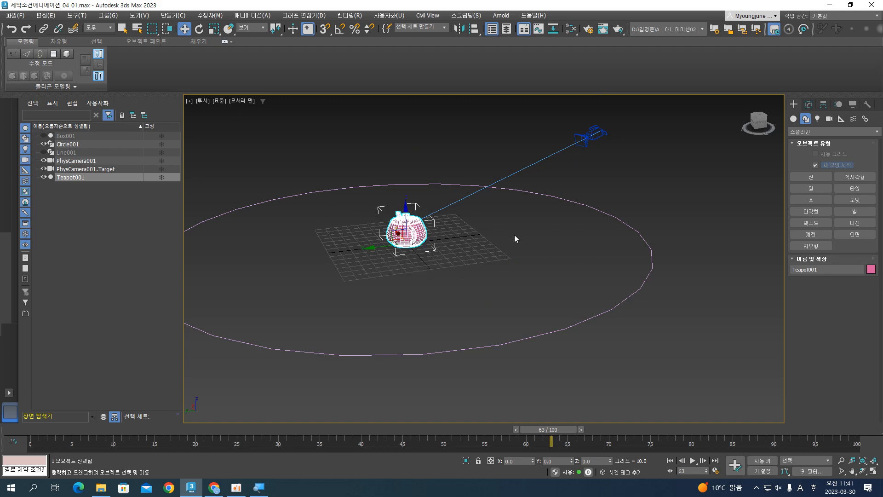
middle_click_drag(534, 222, 480, 245, "alt")
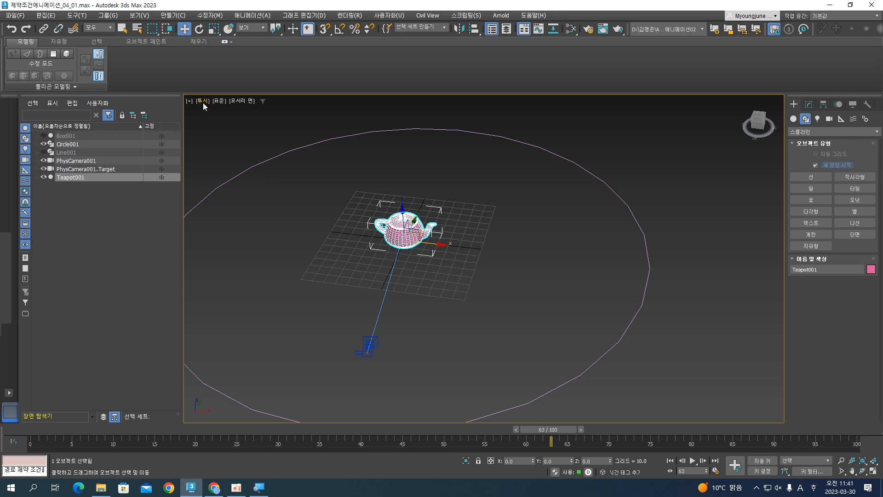
Step: Select PhysCamera001.Target and reset its X and Y position to 0
left_click(115, 170)
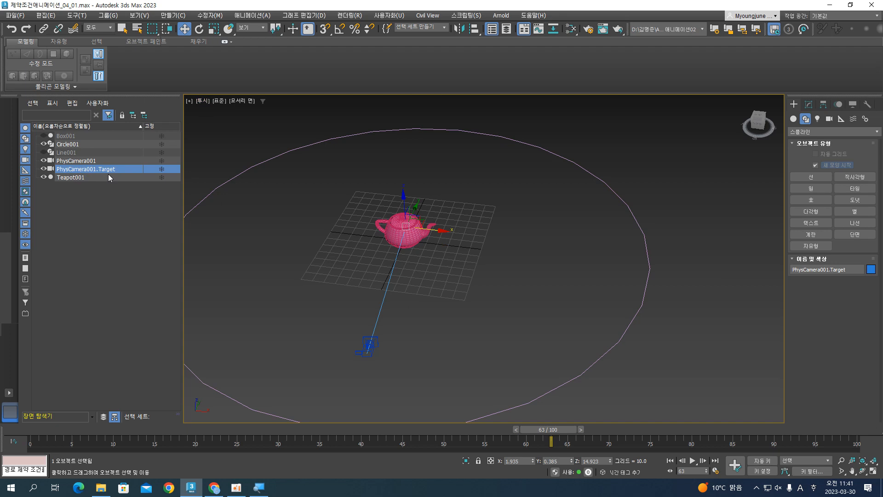
right_click(534, 460)
right_click(572, 461)
Step: Switch to the four-viewport layout and show the PhysCamera001 view with default shading in place of the front view
key("alt+w")
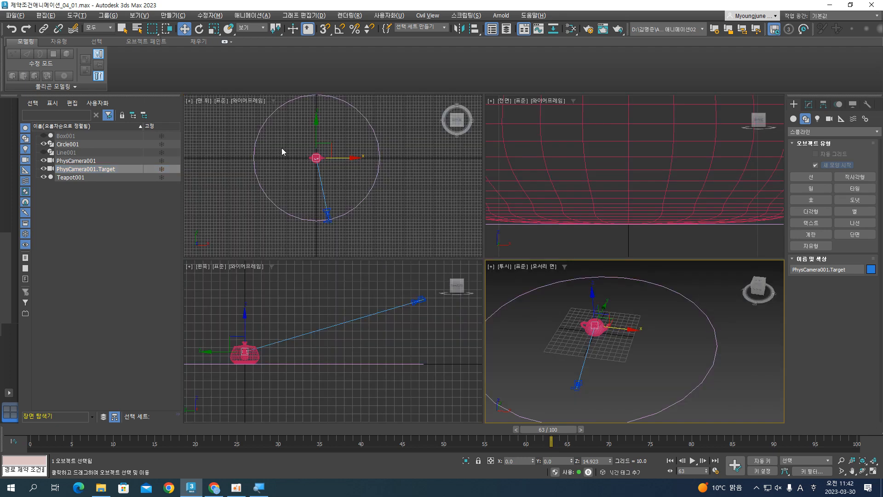
right_click(559, 173)
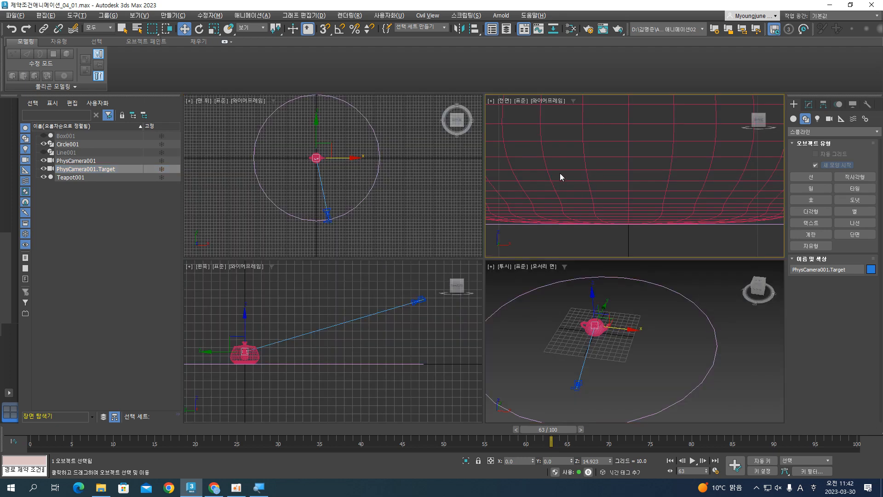
key("c")
key("F3")
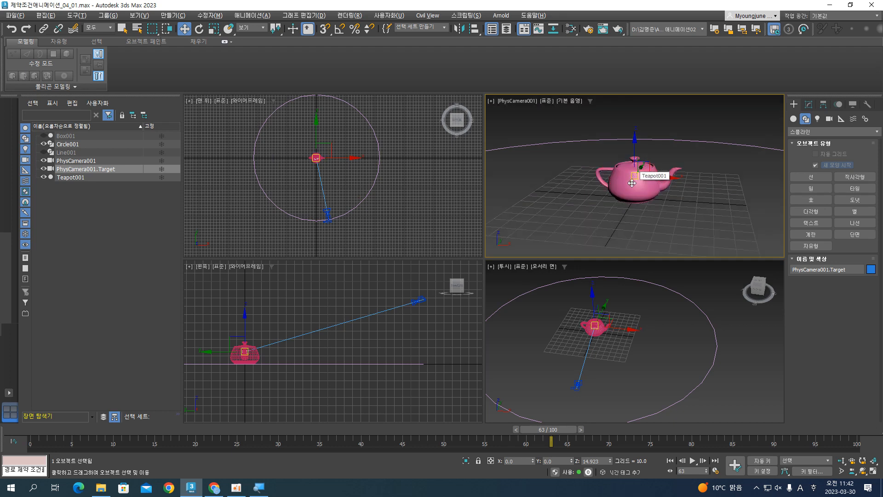
left_click(625, 176)
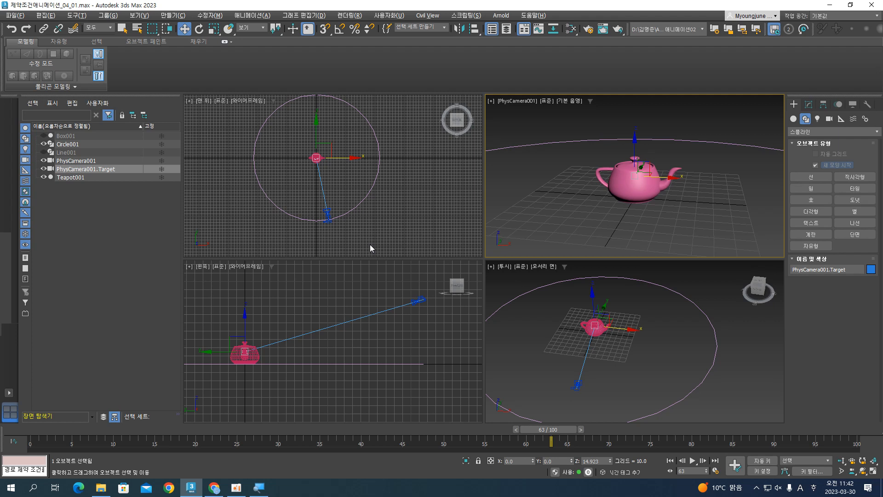
Step: Select the circle and reset its X and Y position to 0
scroll(353, 222, "up", 4)
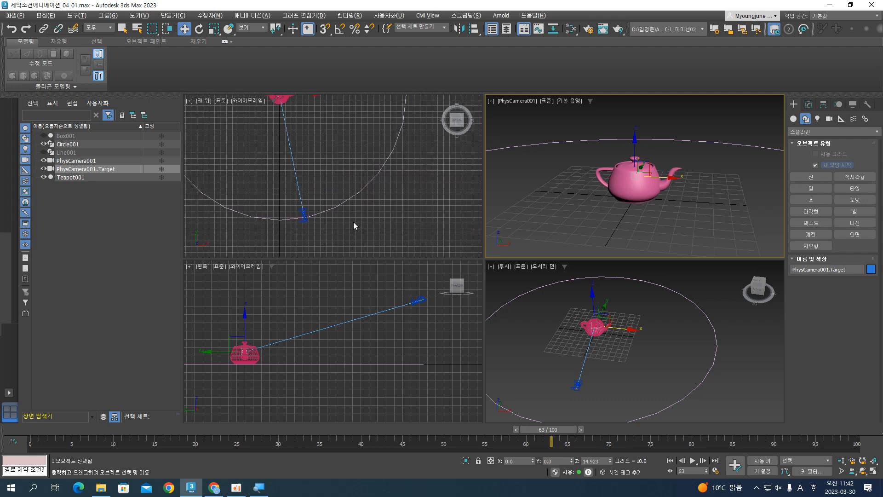
left_click(304, 216)
scroll(336, 229, "down", 2)
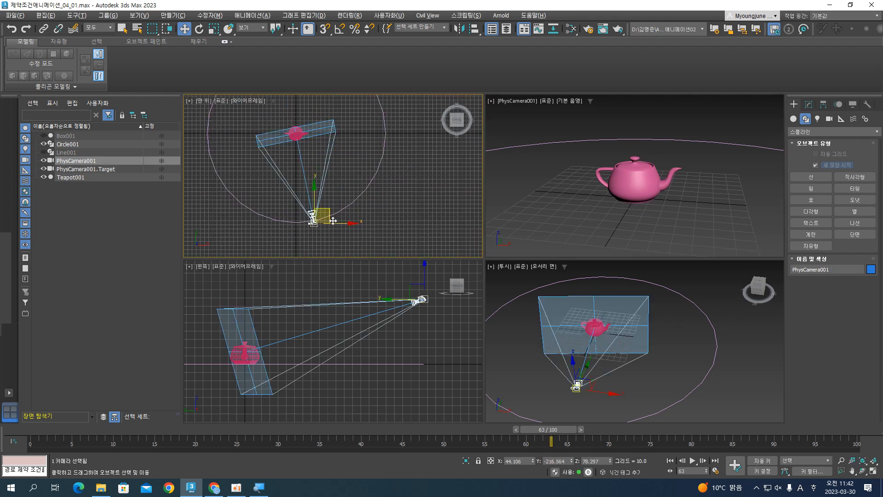
left_click(365, 192)
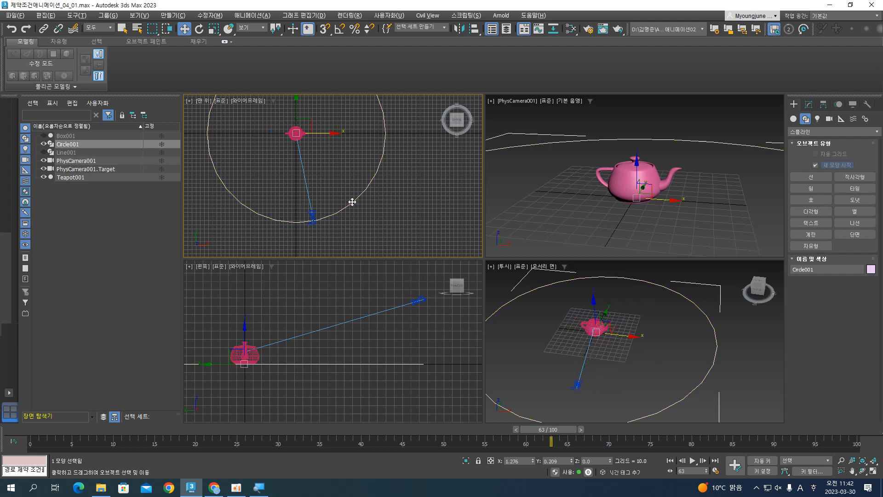
right_click(533, 461)
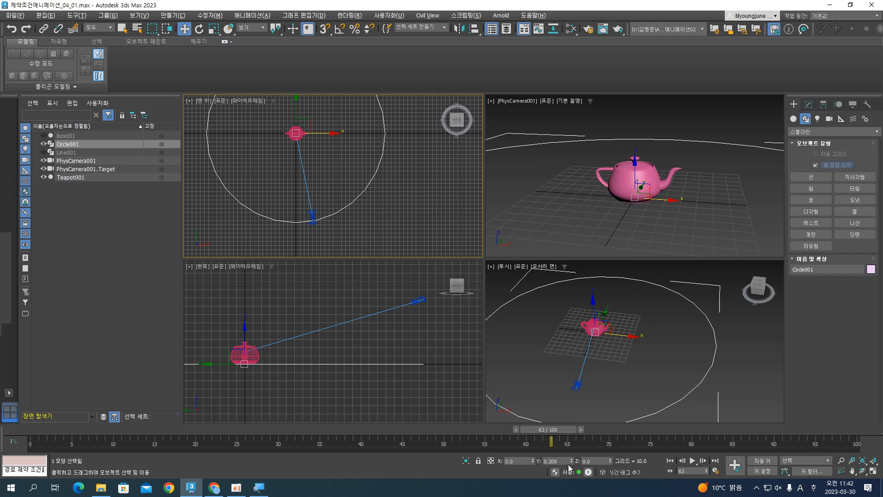
right_click(571, 461)
Step: Scale the circle down uniformly to about 95.4% in the top view
left_click_drag(312, 191, 341, 187)
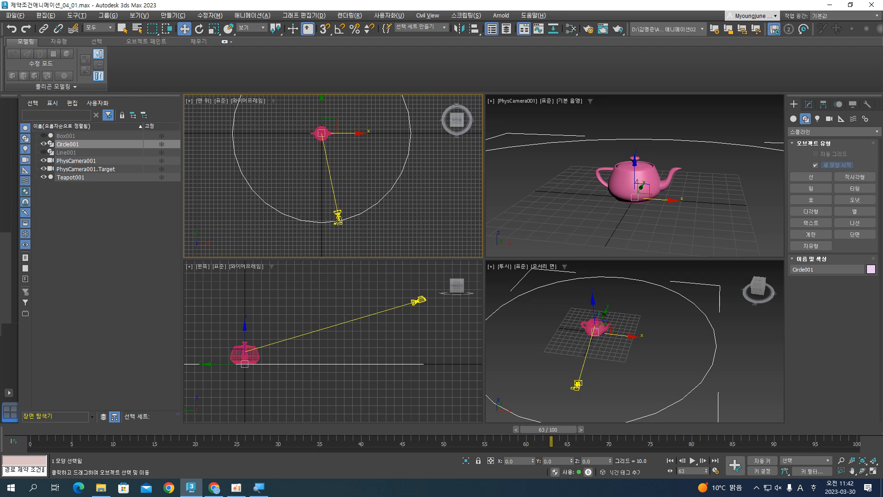
key("r")
left_click_drag(334, 128, 334, 130)
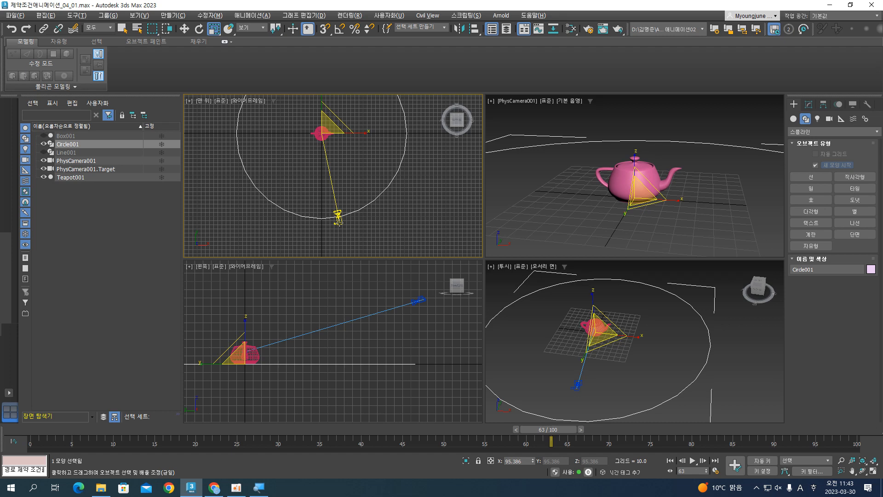
Step: Raise the circle to the camera's height in the side view, at a Z position of about 76
right_click(331, 354)
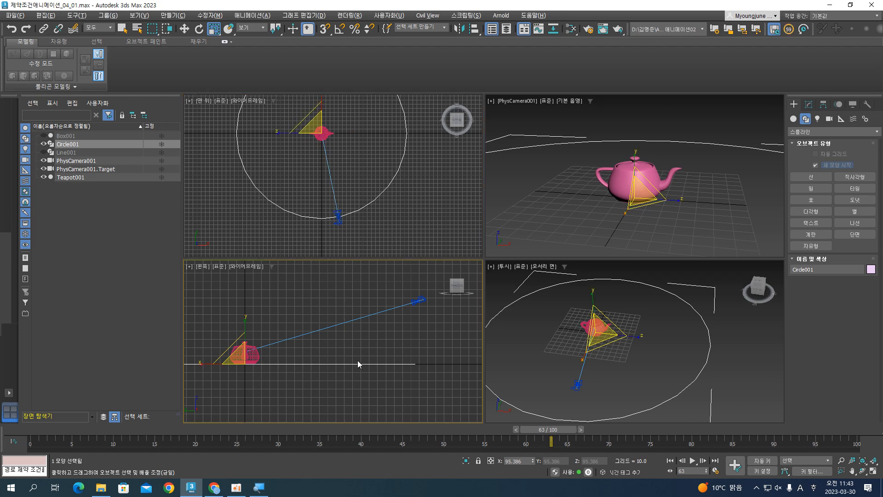
key("w")
left_click_drag(247, 340, 249, 276)
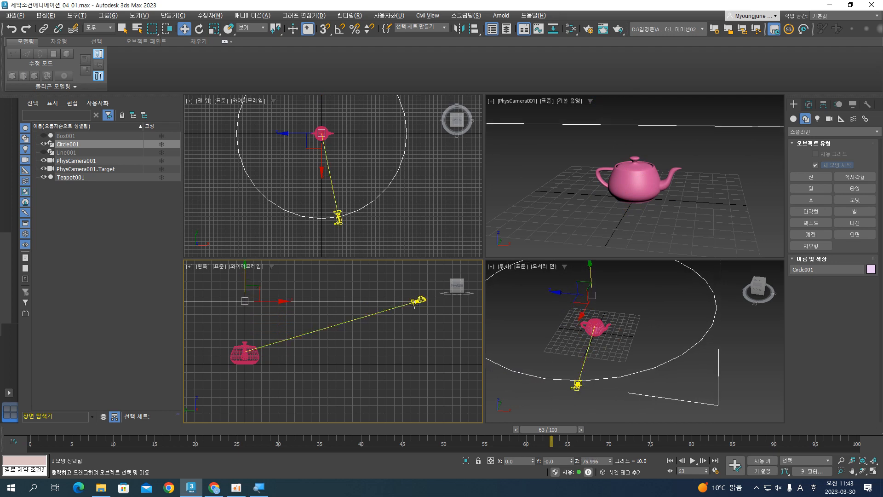
Step: Scale the circle up uniformly to about 103% in the top view so it passes near the camera
right_click(347, 211)
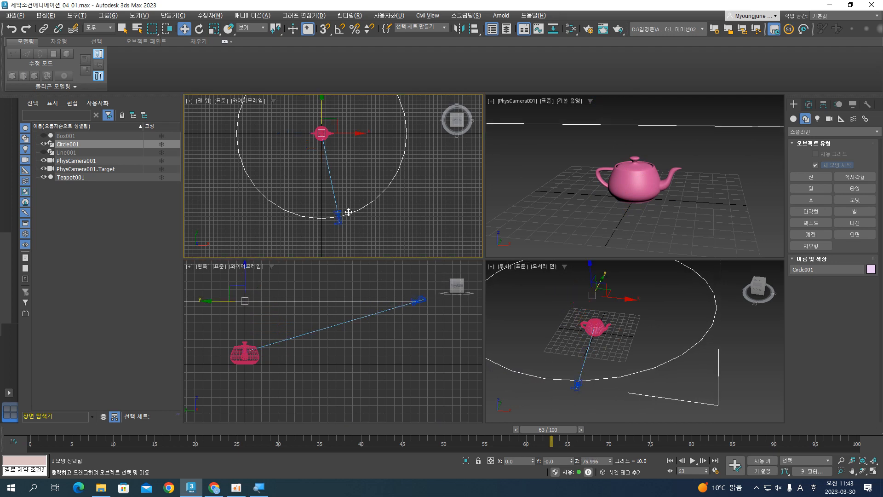
key("r")
left_click_drag(327, 127, 328, 126)
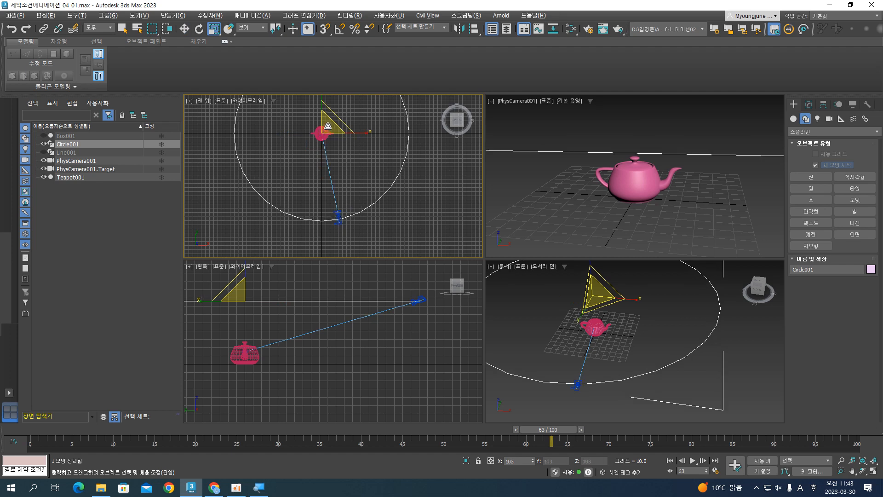
right_click(396, 312)
key("w")
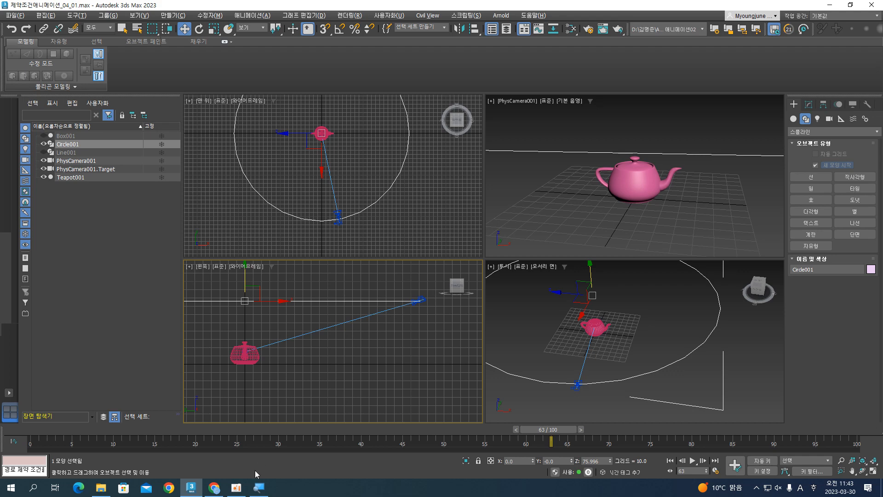
left_click(236, 487)
left_click(553, 70)
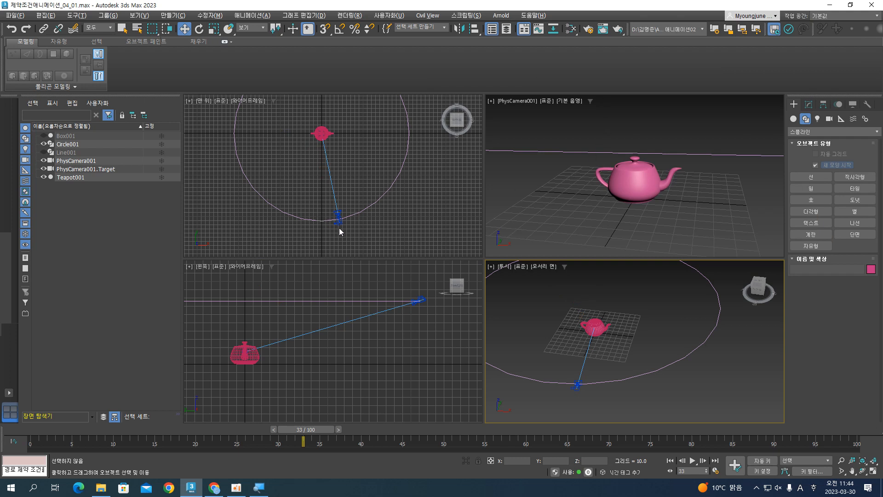
Step: Apply a Path Constraint to the physical camera, using the circle around the teapot as its path
left_click(338, 227)
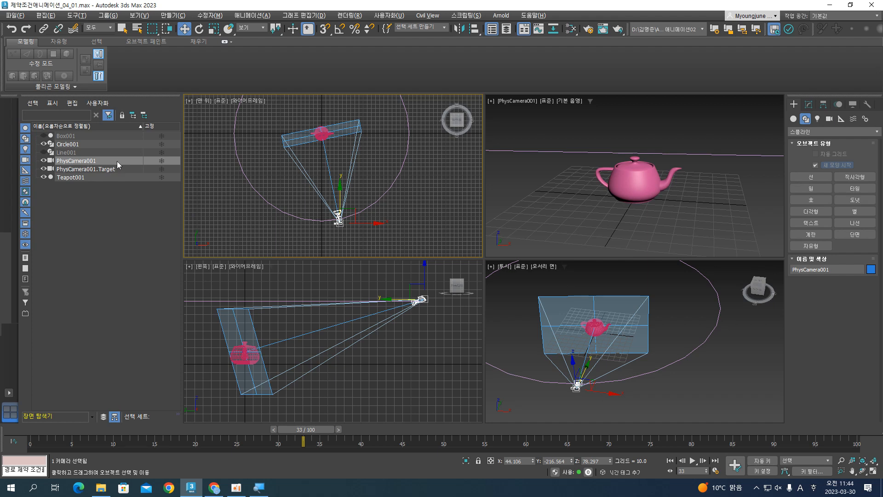
left_click(251, 16)
mouse_move(261, 65)
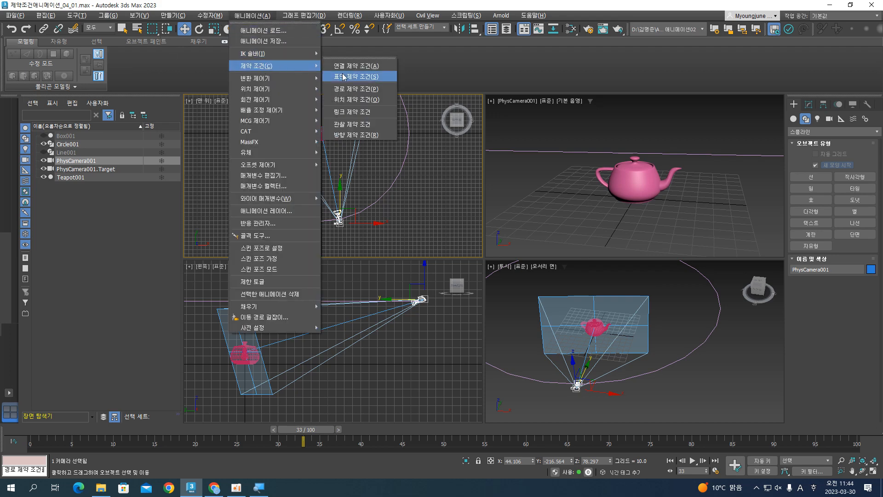
left_click(363, 90)
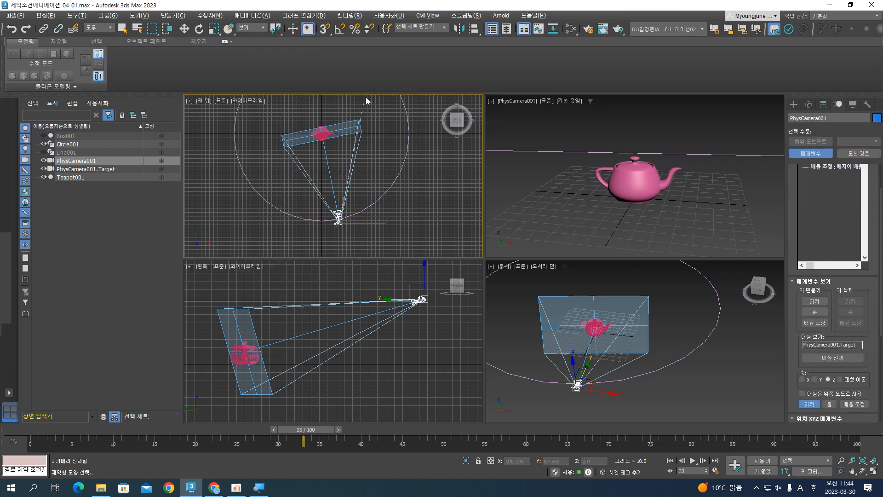
left_click(409, 137)
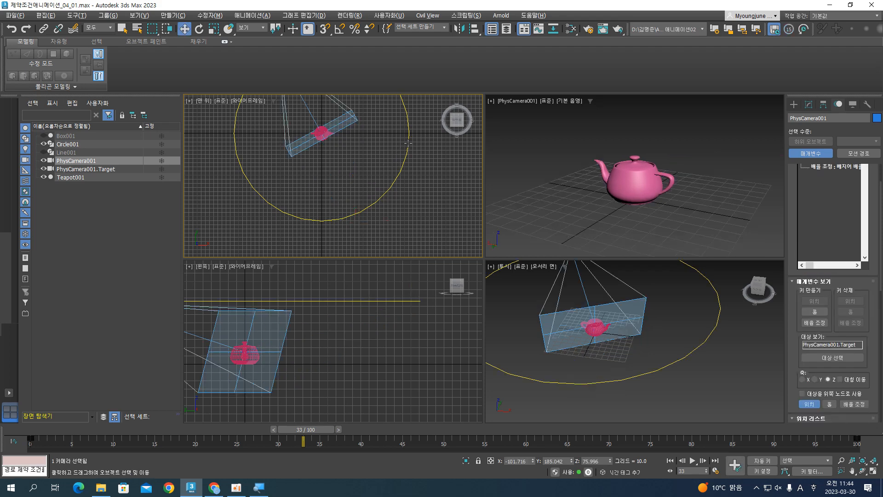
Step: Return to frame 0 and play the orbit animation in the camera view
left_click_drag(303, 430, 37, 428)
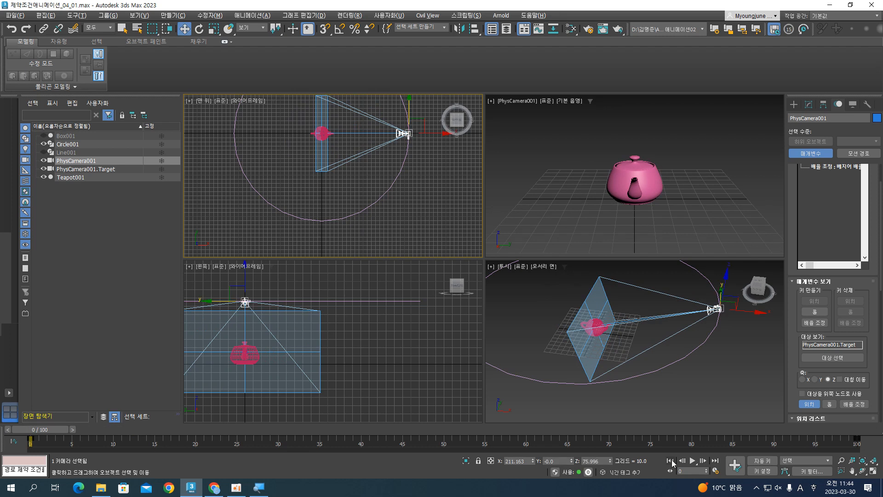
left_click(693, 460)
left_click(626, 191)
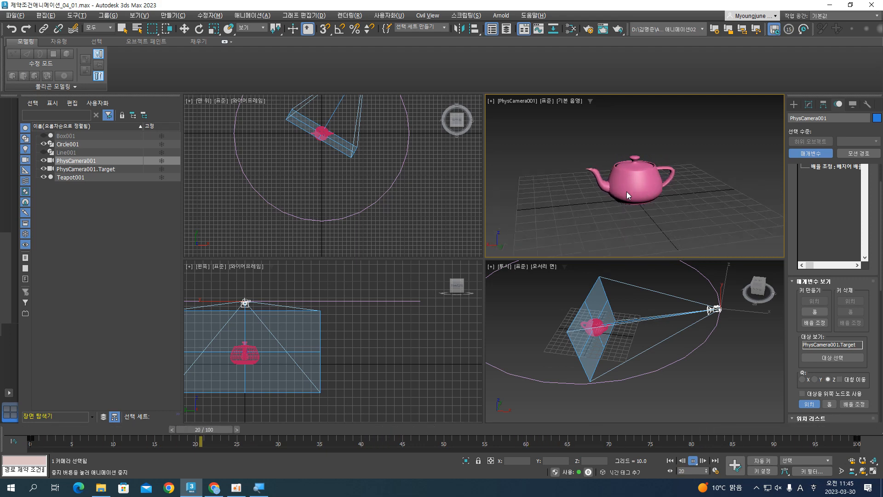
left_click(693, 460)
left_click_drag(478, 429, 64, 430)
key("w")
left_click(692, 460)
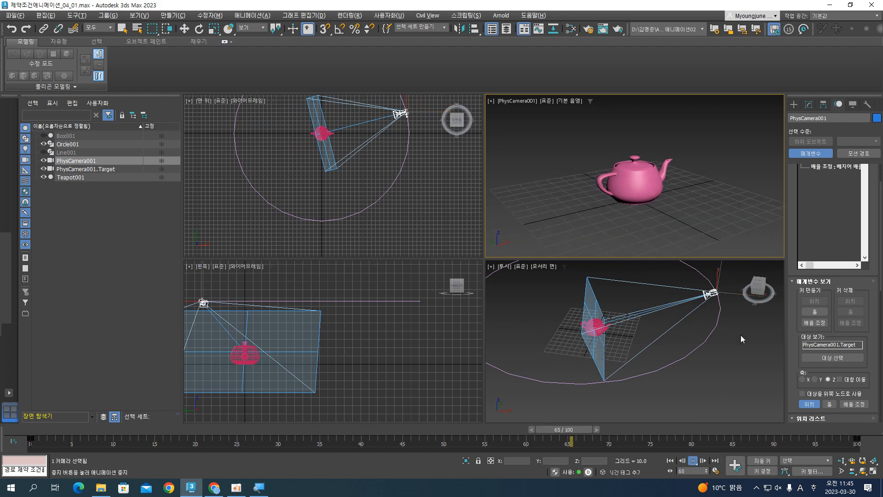
left_click(692, 460)
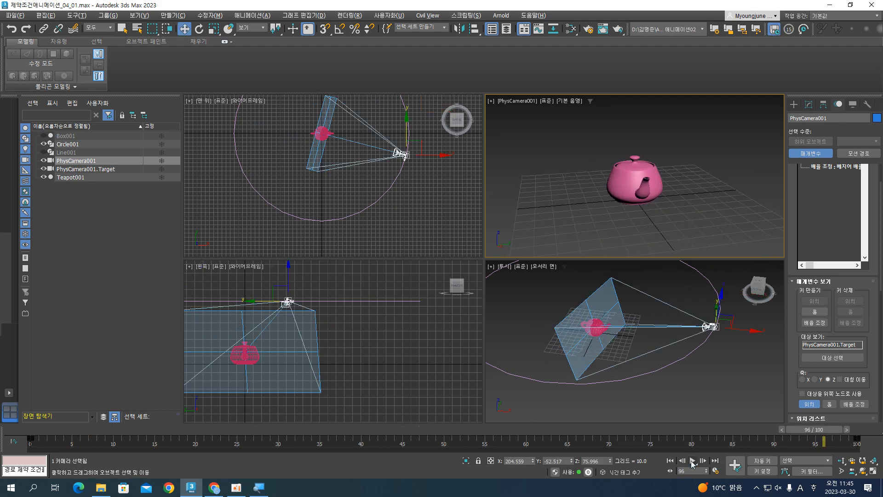
Step: Re-scale the animation's time so that its end time is frame 200
left_click(716, 471)
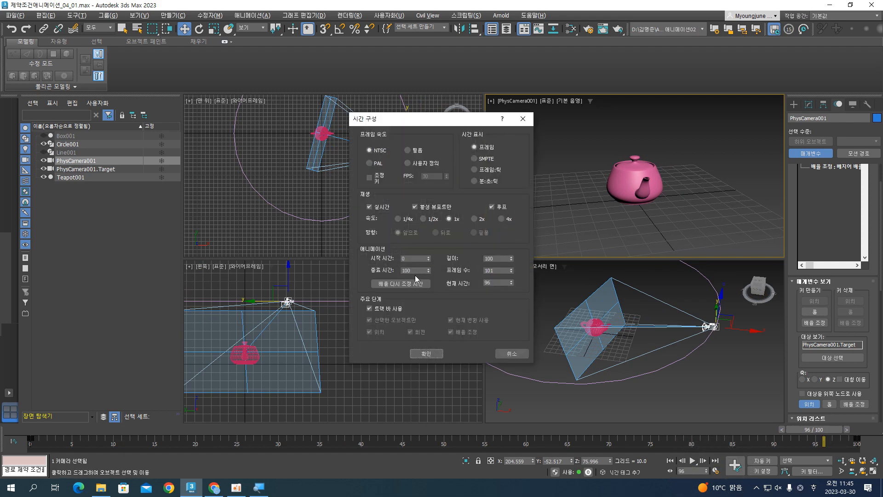
left_click(410, 270)
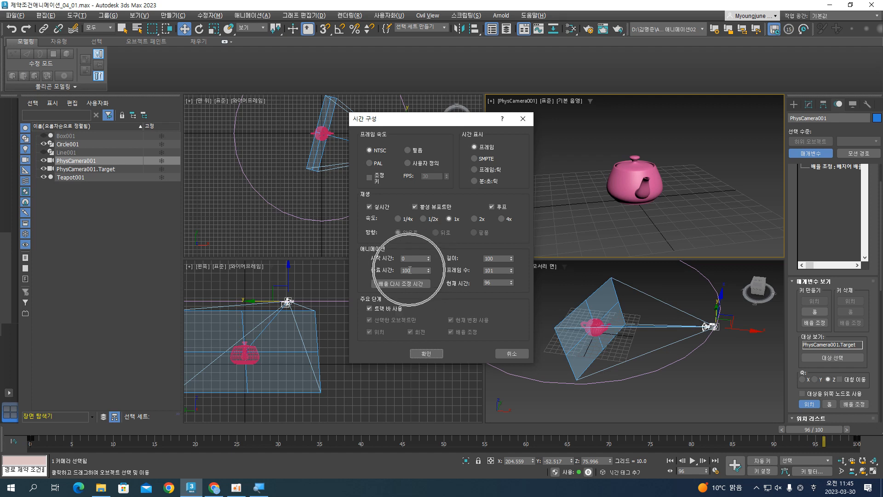
left_click(411, 283)
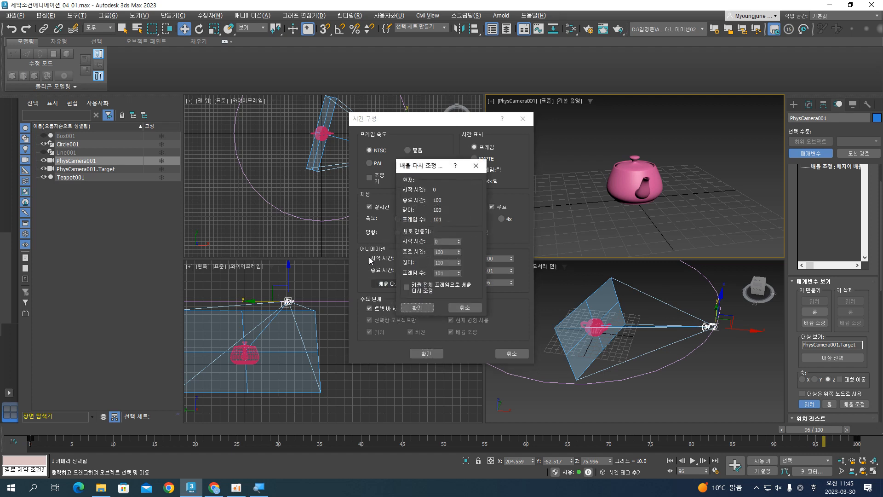
left_click_drag(448, 263, 418, 261)
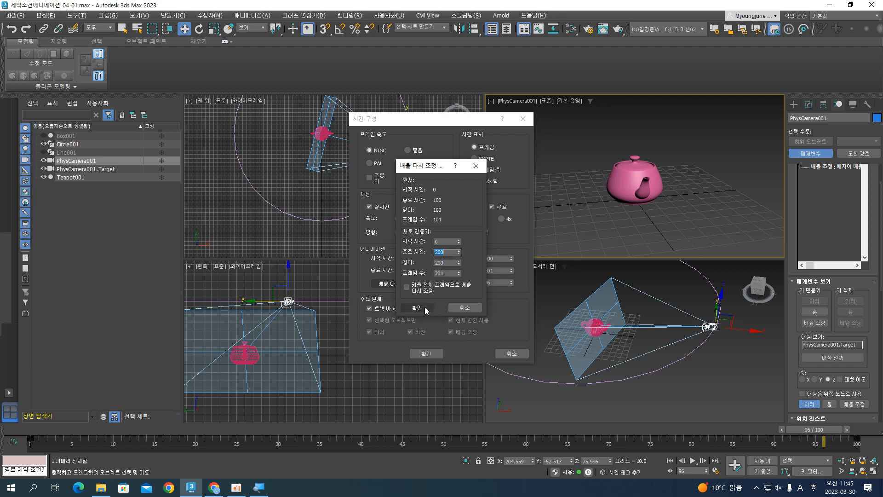
left_click(428, 309)
left_click(426, 353)
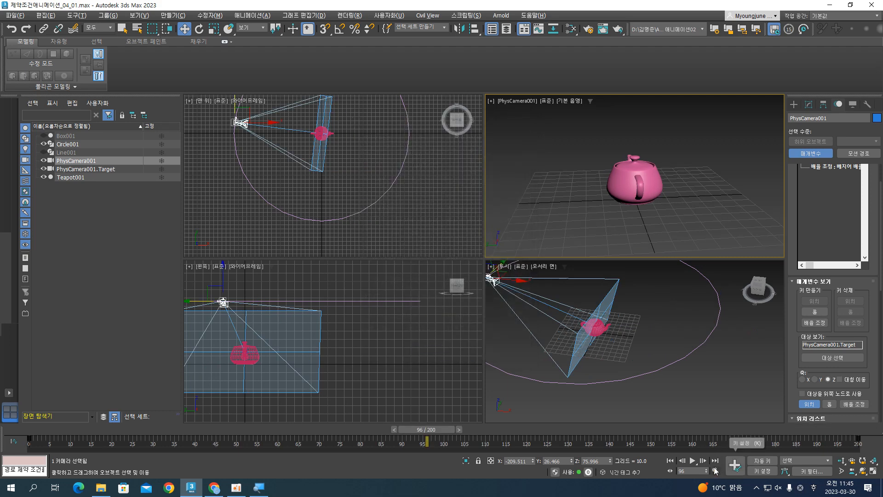
Step: Play the slower camera orbit in the camera view and return to frame 0
left_click(692, 461)
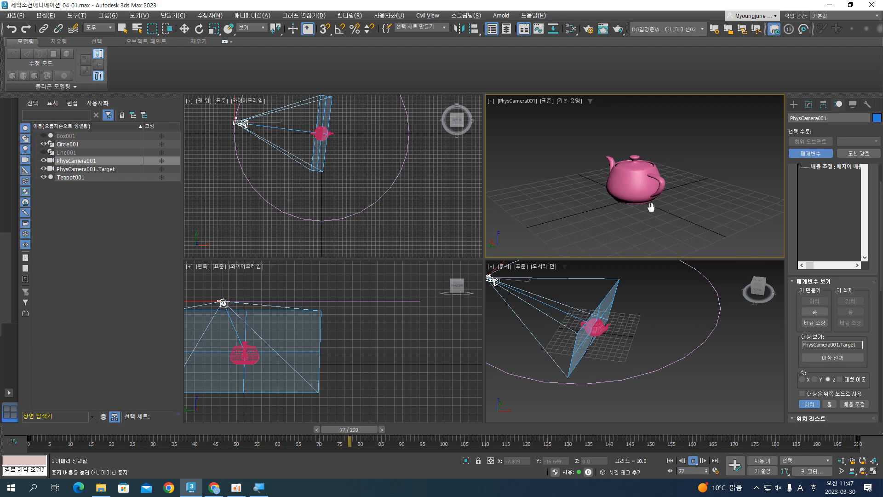
left_click(692, 461)
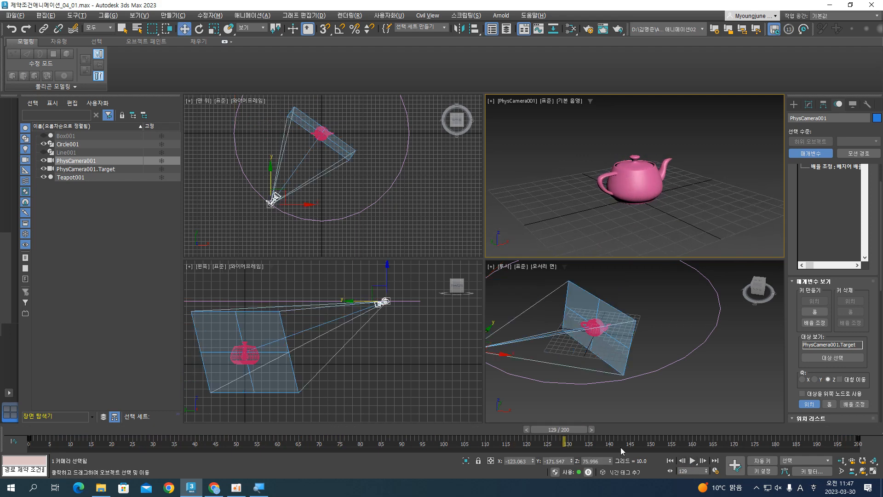
left_click_drag(565, 431, 21, 430)
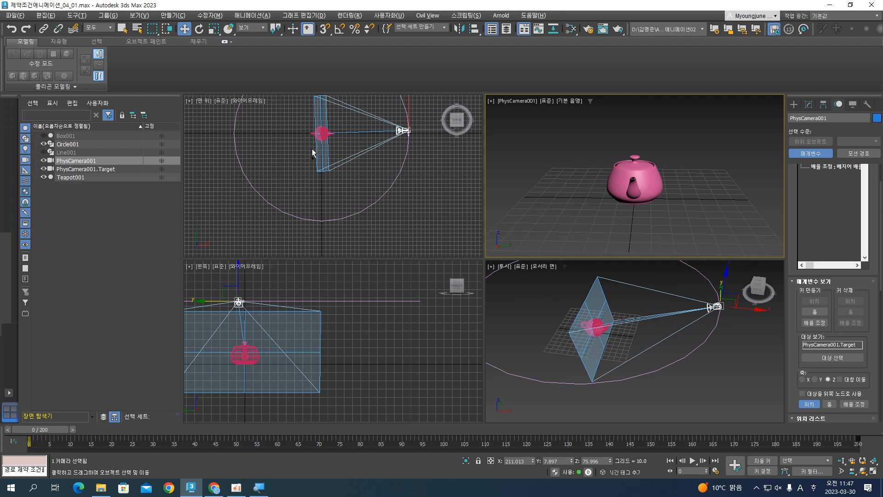
Step: Save the scene as 제약조건애니메이션_04_02.max and reset to an empty scene
left_click(327, 158)
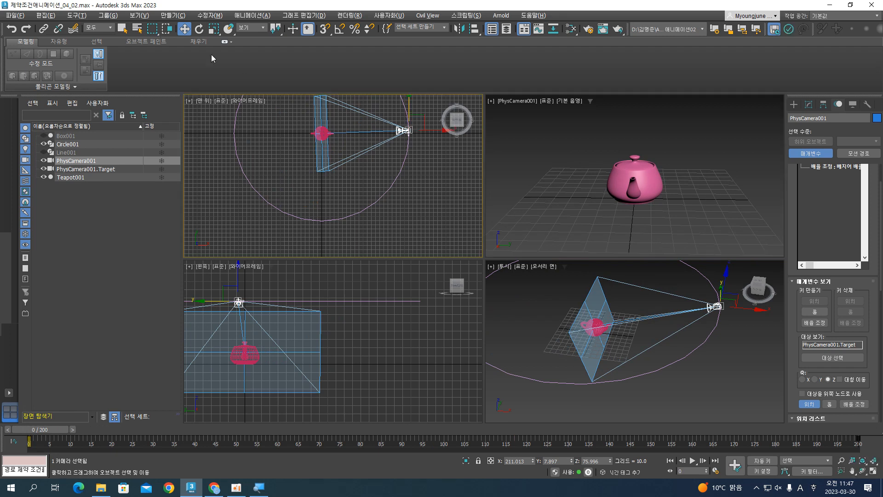
left_click(15, 15)
left_click(33, 42)
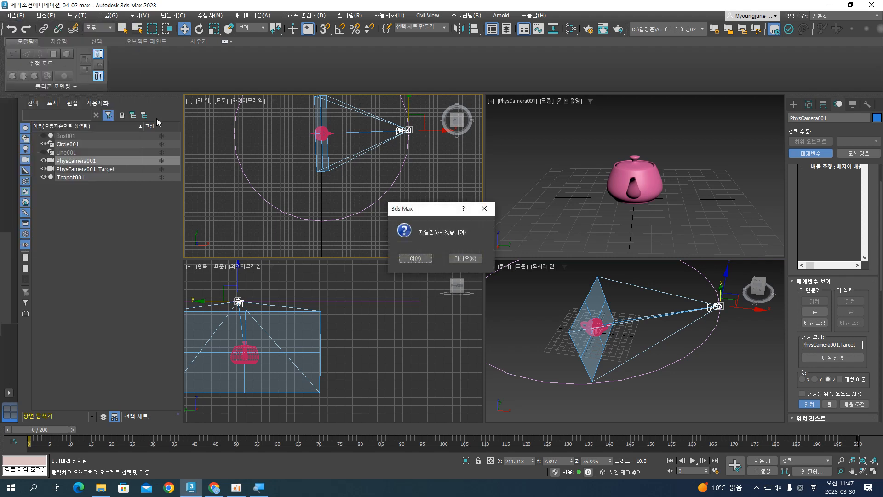
left_click(416, 256)
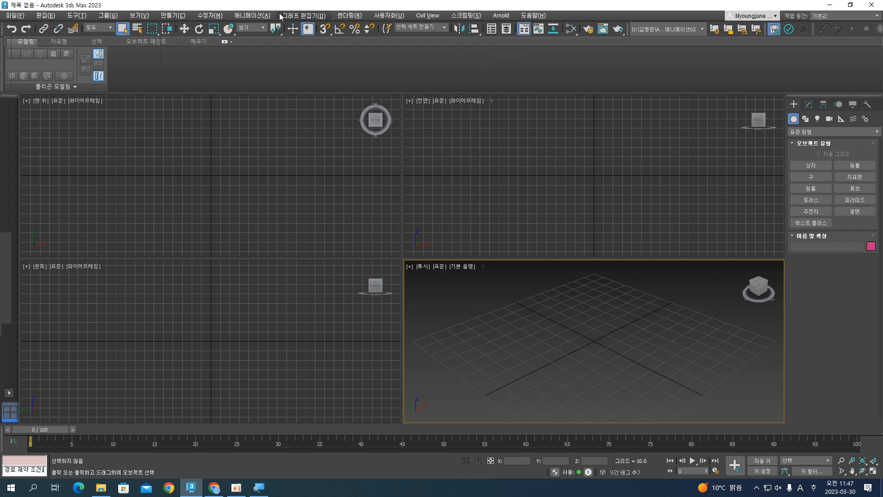
Step: Review the available animation constraints, including the Attachment and Surface constraints
left_click(252, 15)
mouse_move(272, 67)
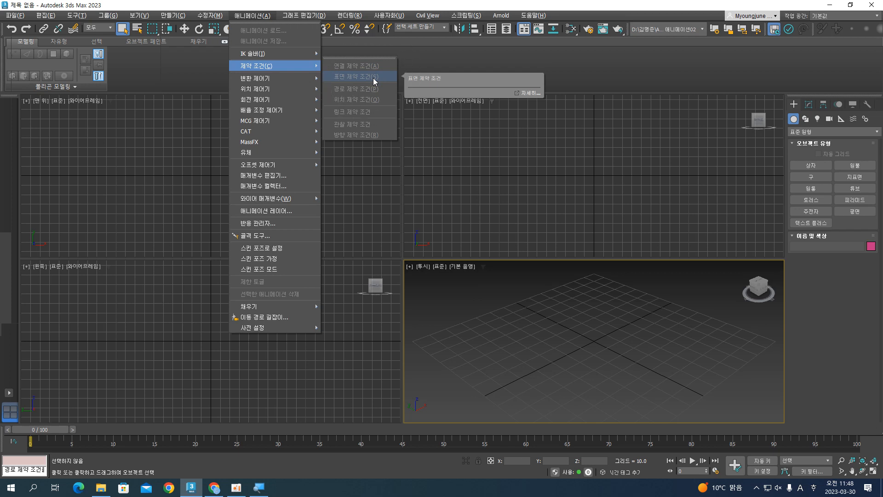
left_click(444, 65)
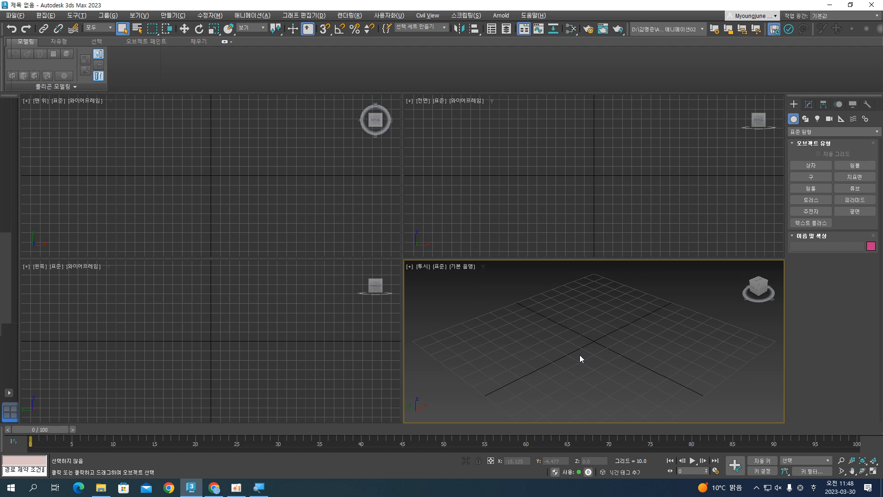
key("ctrl")
key("ctrl")
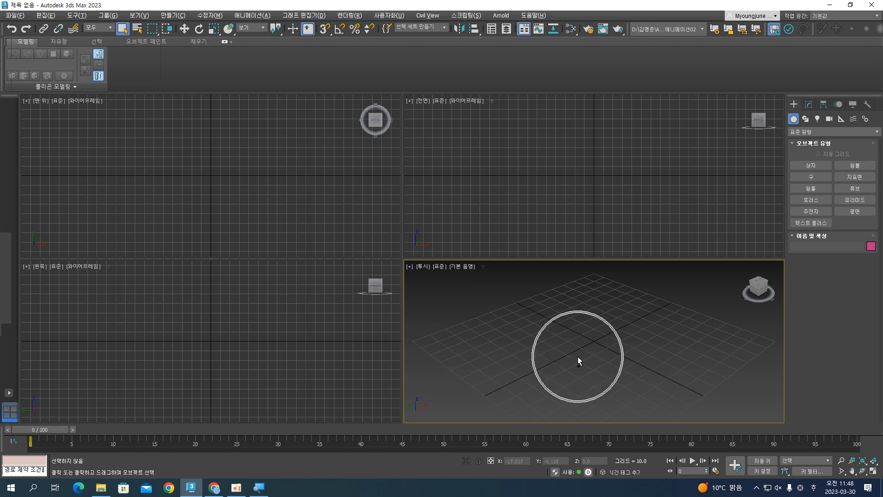
key("ctrl")
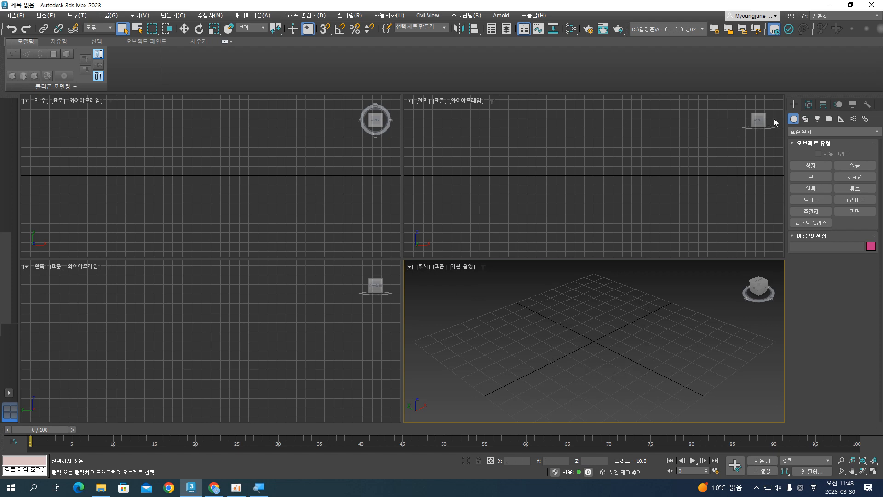
left_click(253, 15)
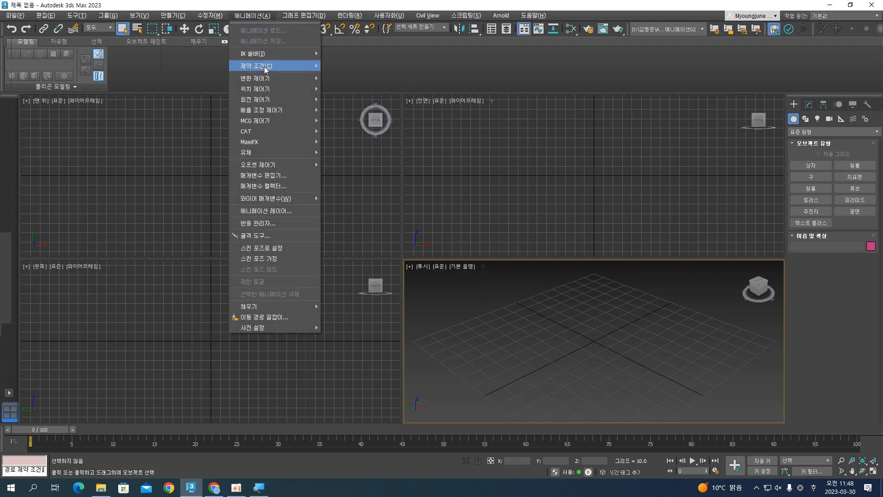
key("ctrl")
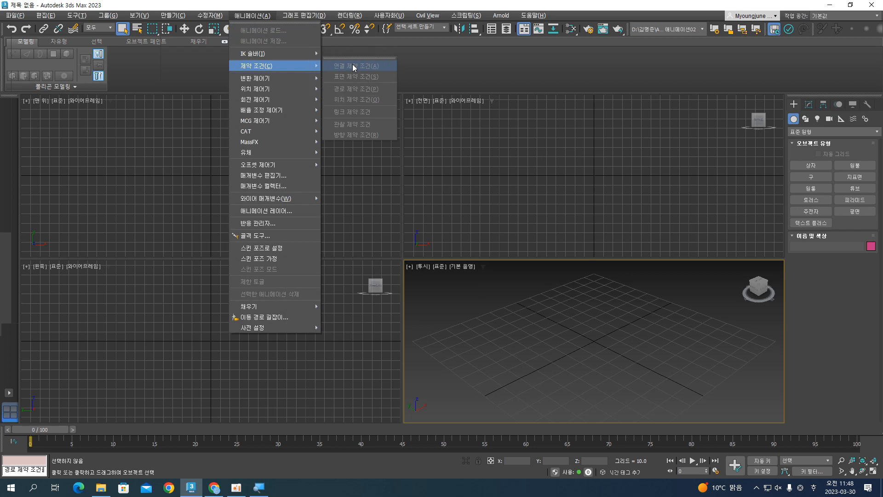
left_click(599, 189)
Step: Draw a plane about 130 long and 162 wide around the origin in the top view
left_click(868, 216)
left_click_drag(130, 113, 285, 237)
right_click(293, 228)
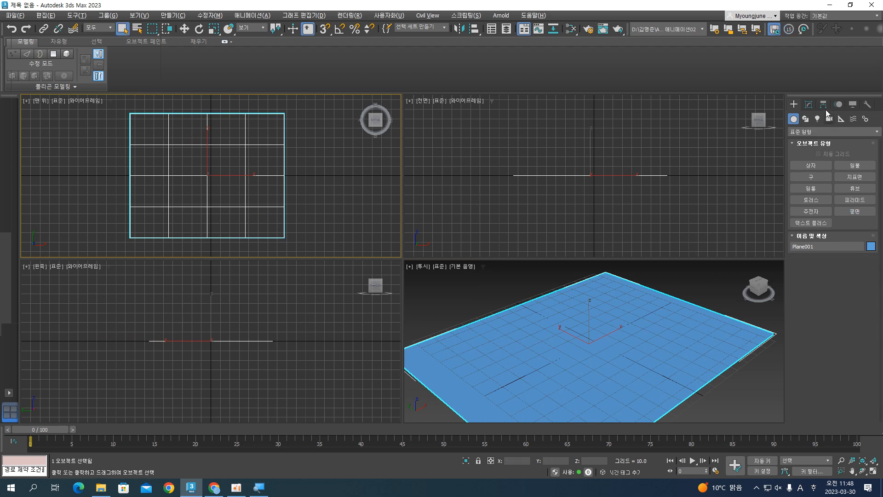
Step: Set the plane's length and width to 100 and its length and width segments to 30
left_click(809, 104)
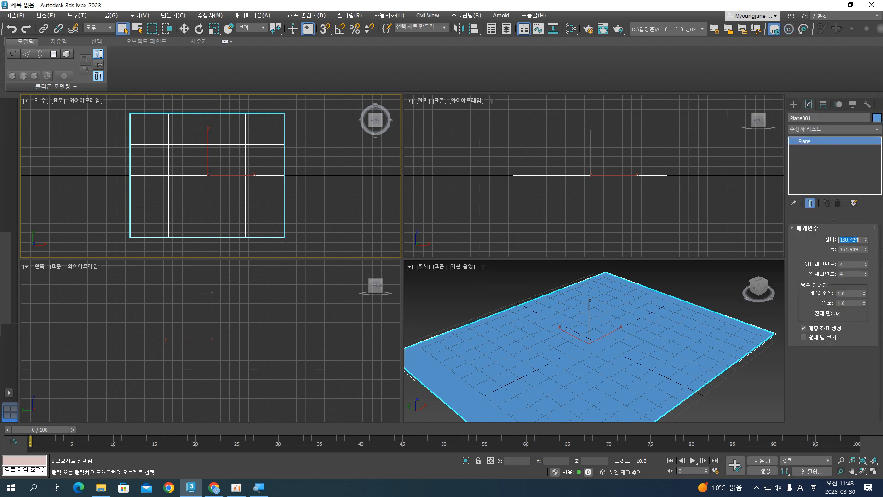
type("100")
key("Tab")
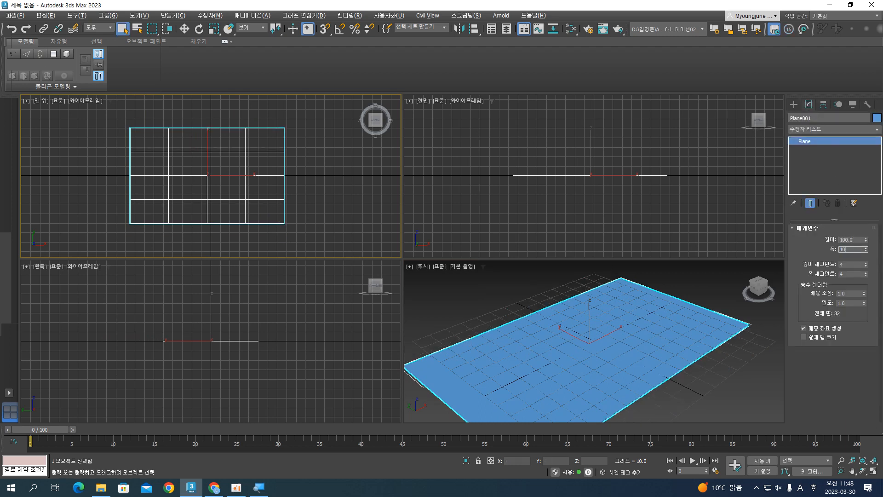
type("100")
key("Return")
key("Tab")
type("30")
key("Tab")
type("30")
key("Return")
Step: Show edged faces in the perspective view and maximize that view
middle_click_drag(559, 340, 590, 339)
key("F4")
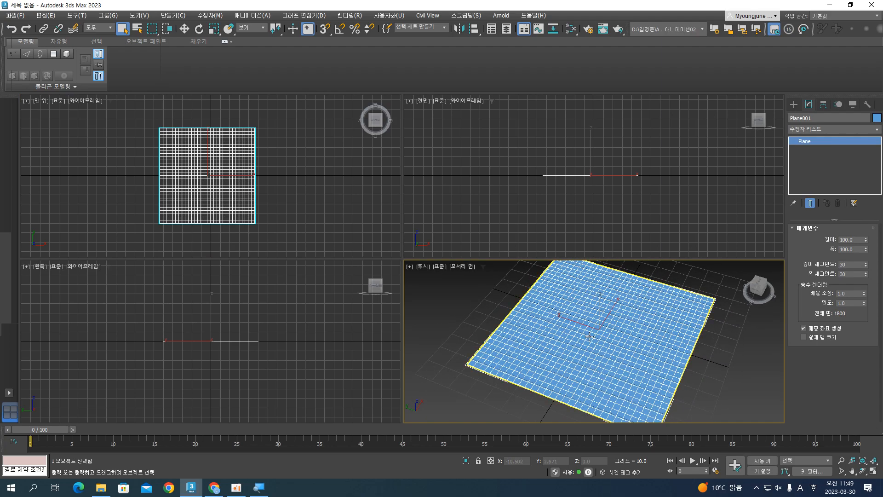
key("alt+w")
mouse_move(513, 281)
middle_mouse_down("alt")
mouse_move(503, 262)
mouse_move(509, 271)
middle_mouse_up("alt")
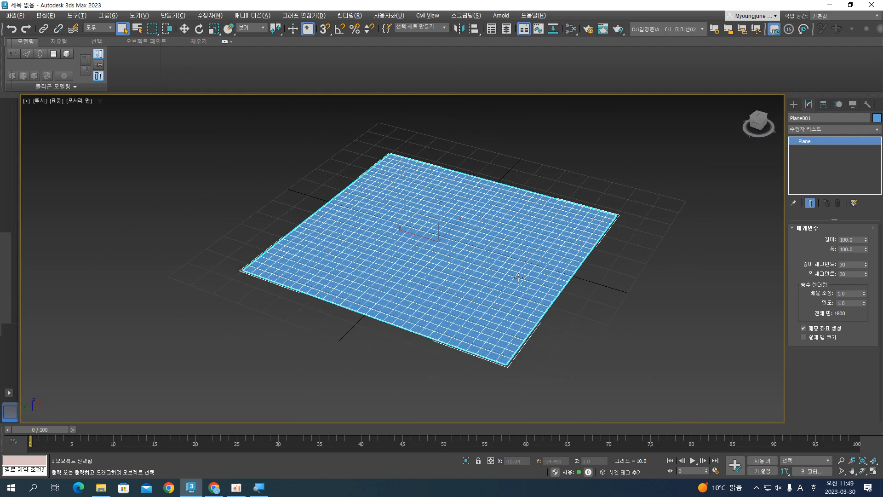
Step: Reset the plane's X and Y position to 0 so it is centred on the origin
double_click(850, 264)
left_click(737, 297)
left_click(516, 270)
key("w")
right_click(532, 460)
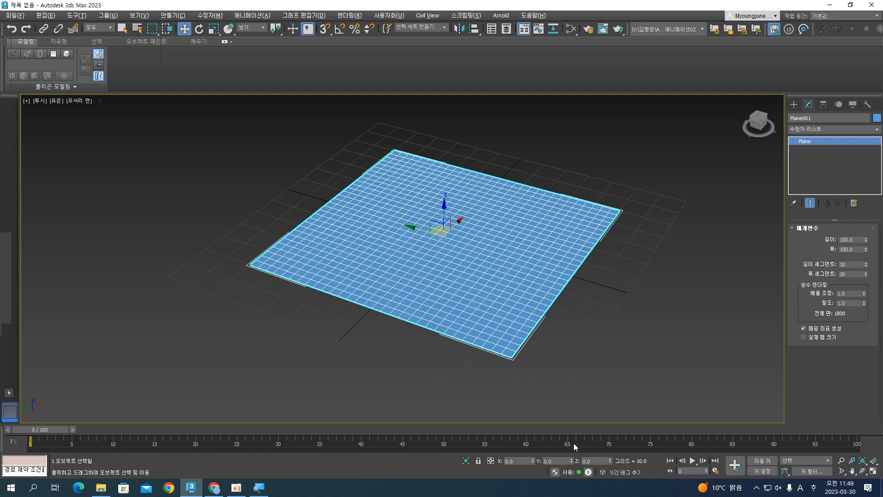
mouse_move(445, 258)
middle_mouse_down("alt")
mouse_move(423, 230)
mouse_move(397, 256)
mouse_move(450, 276)
middle_mouse_up("alt")
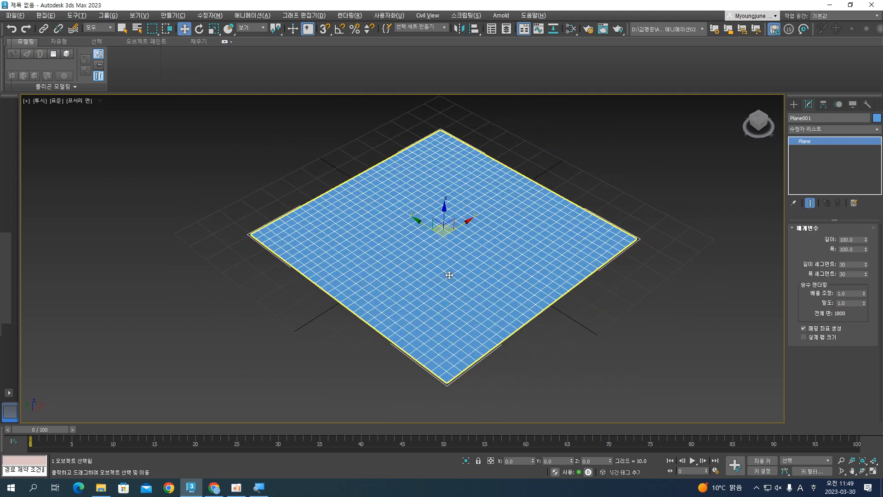
left_click(236, 488)
left_click(235, 489)
key("ctrl")
key("ctrl")
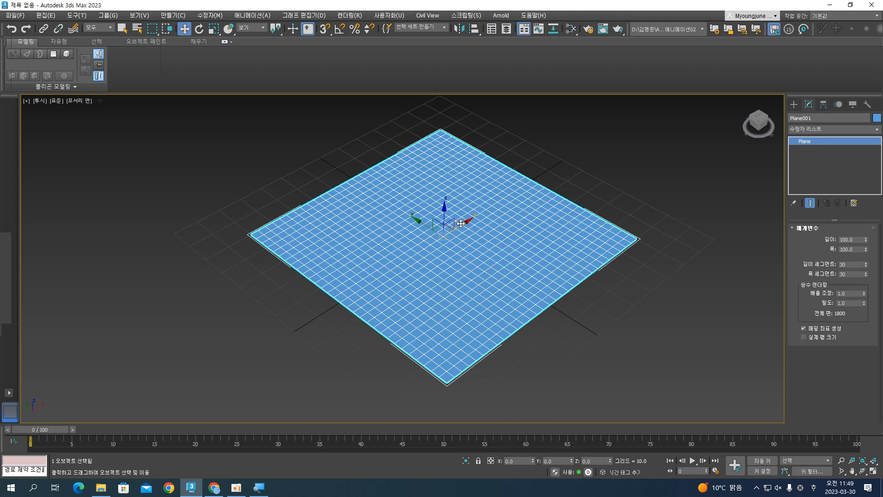
Step: Try moving the plane along its X axis and return its X position to 0
left_click_drag(465, 220, 410, 335)
right_click(533, 460)
middle_click_drag(481, 311, 450, 301, "alt")
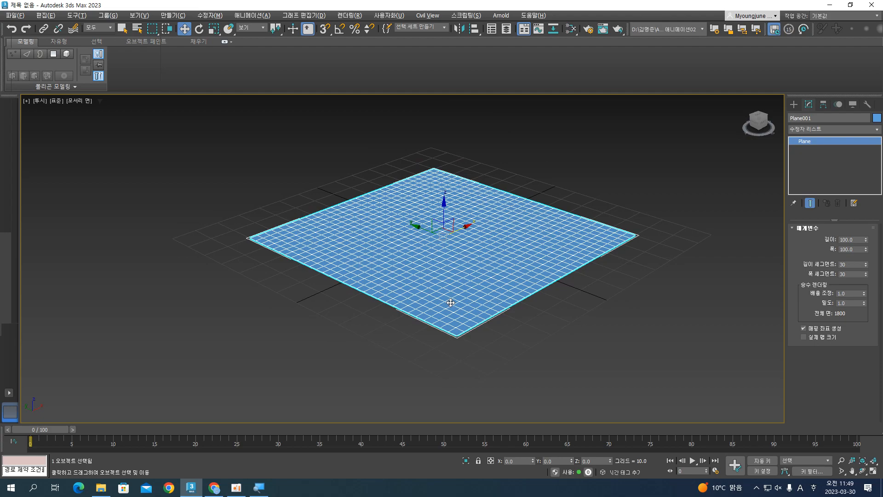
middle_click_drag(448, 265, 362, 280, "alt")
middle_click_drag(455, 271, 437, 283, "alt")
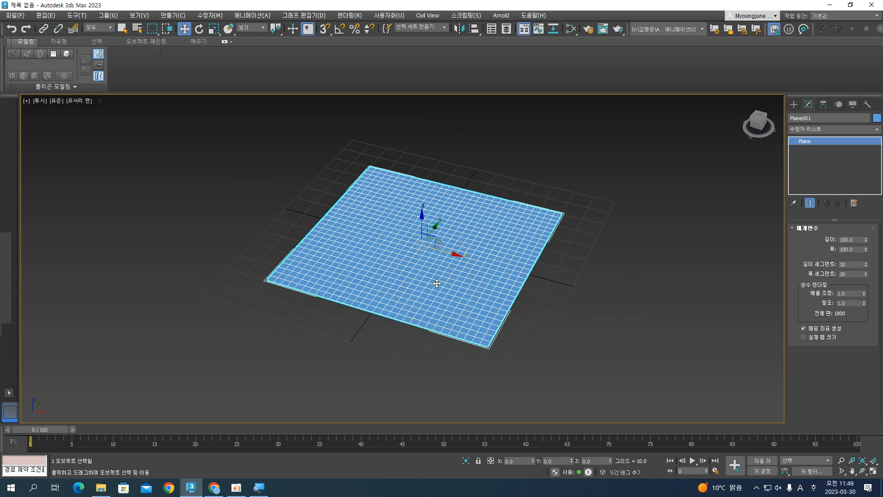
Step: Add a Noise modifier to the plane
left_click(879, 133)
scroll(832, 299, "down", 10)
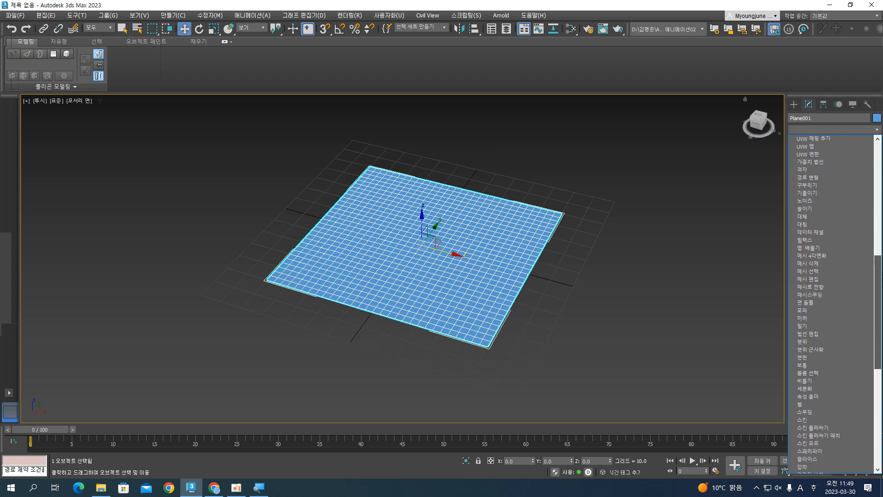
left_click(837, 305)
left_click(858, 243)
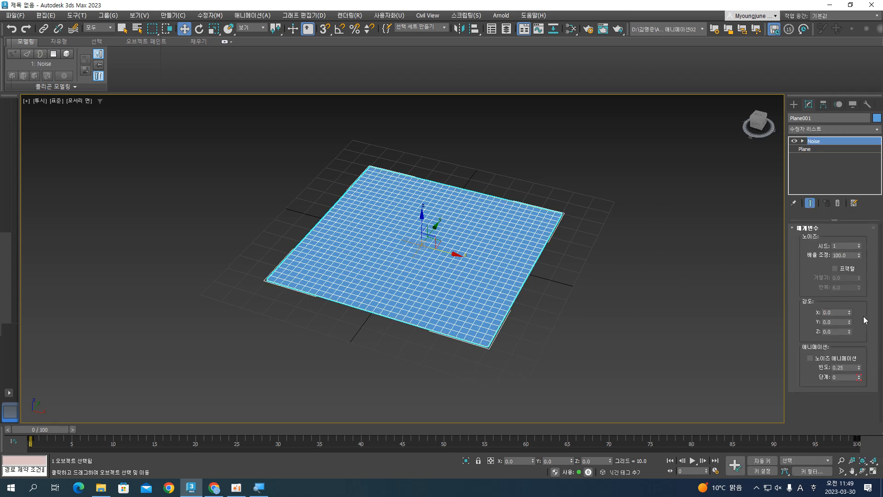
Step: Set the Noise modifier's strength to 5 on the X, Y and Z axes
double_click(837, 312)
type("5")
key("Tab")
type("5")
key("Tab")
type("5")
key("Return")
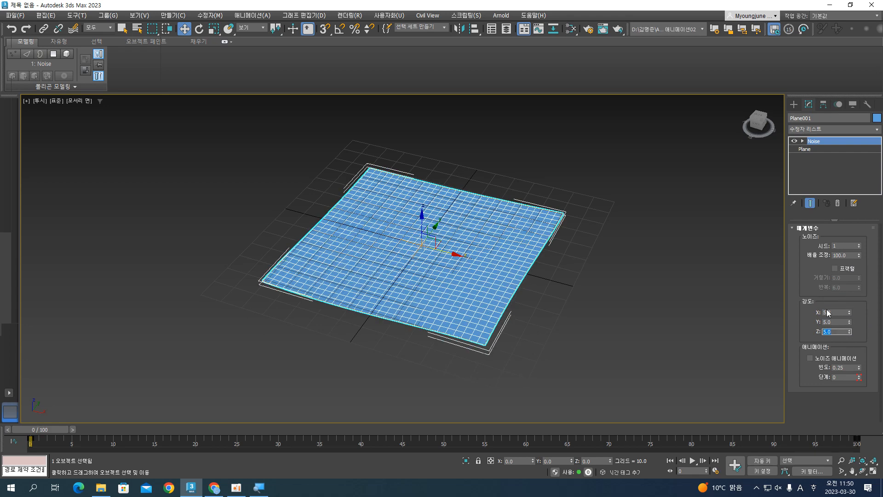
Step: Set the Noise modifier's scale to 20 so the plane ripples in smaller waves
left_click(854, 256)
left_click_drag(859, 256, 866, 292)
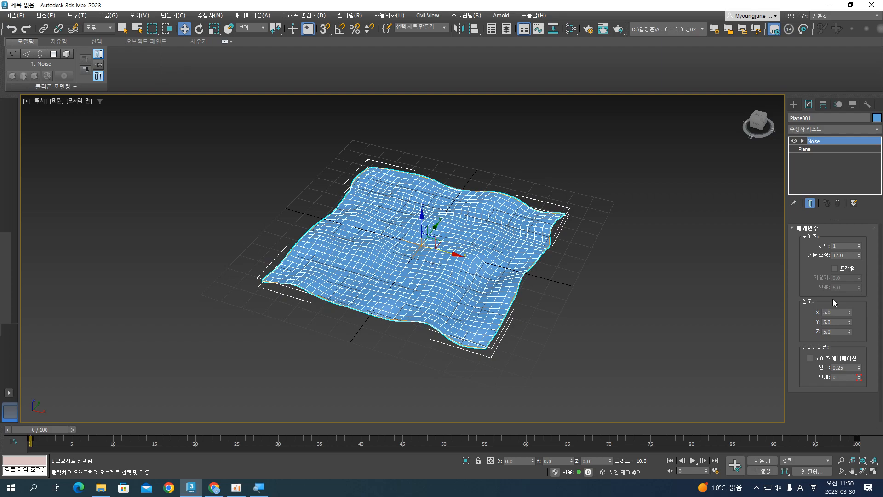
mouse_move(33, 430)
left_mouse_down()
mouse_move(133, 432)
mouse_move(31, 431)
left_mouse_up()
middle_click_drag(449, 310, 423, 274, "alt")
scroll(423, 275, "up", 8)
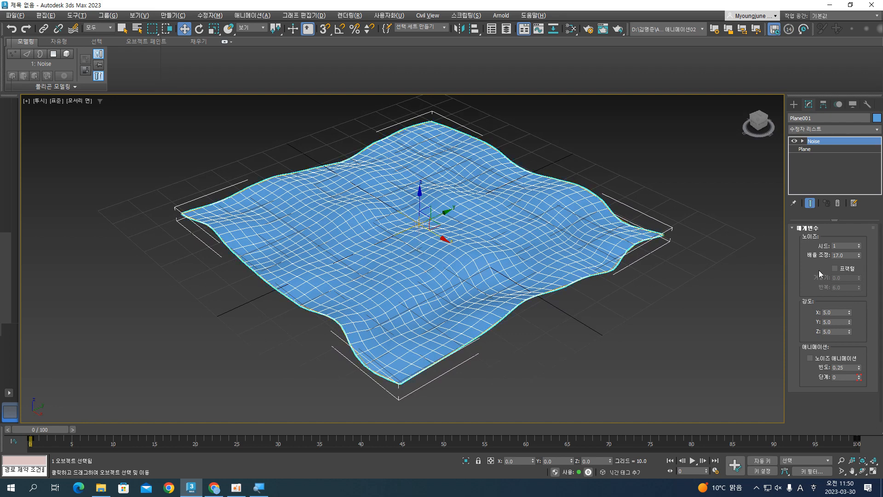
double_click(851, 256)
type("20")
key("Return")
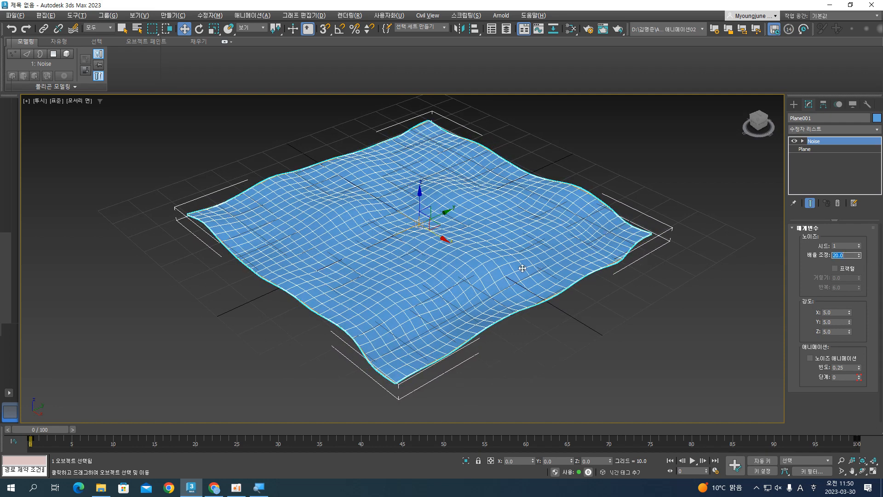
left_click(810, 297)
key("ctrl")
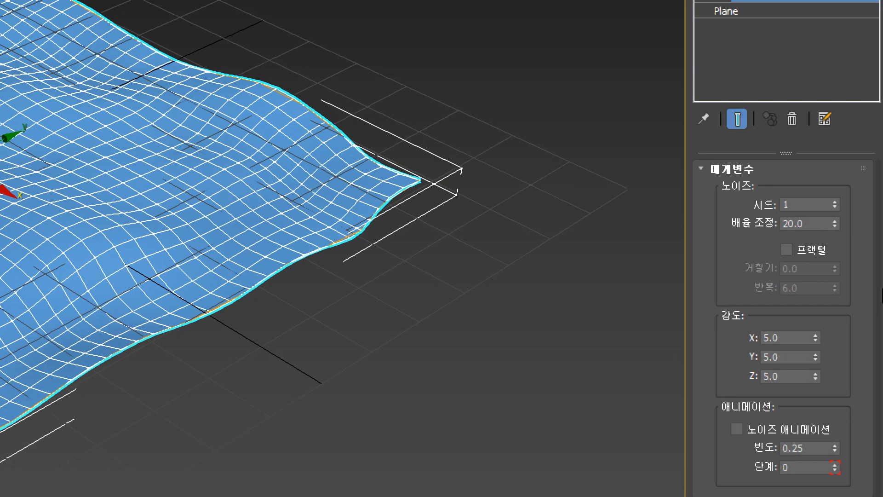
key("ctrl")
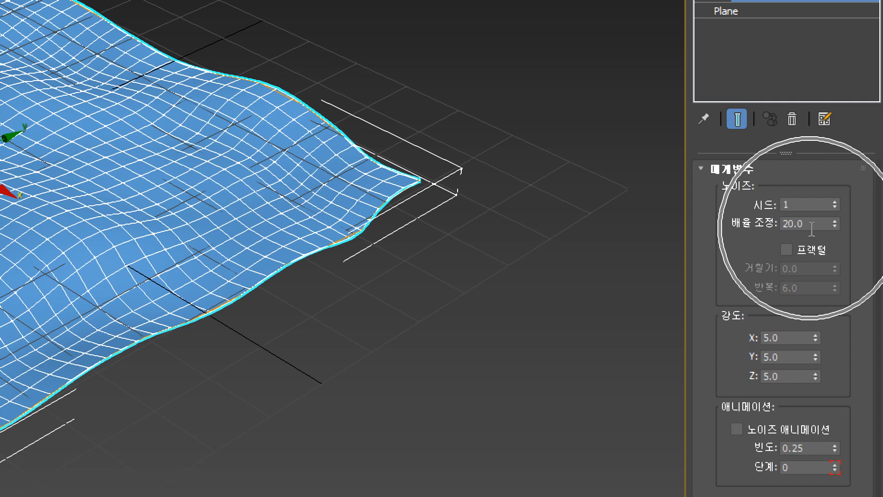
key("ctrl")
key("ctrl")
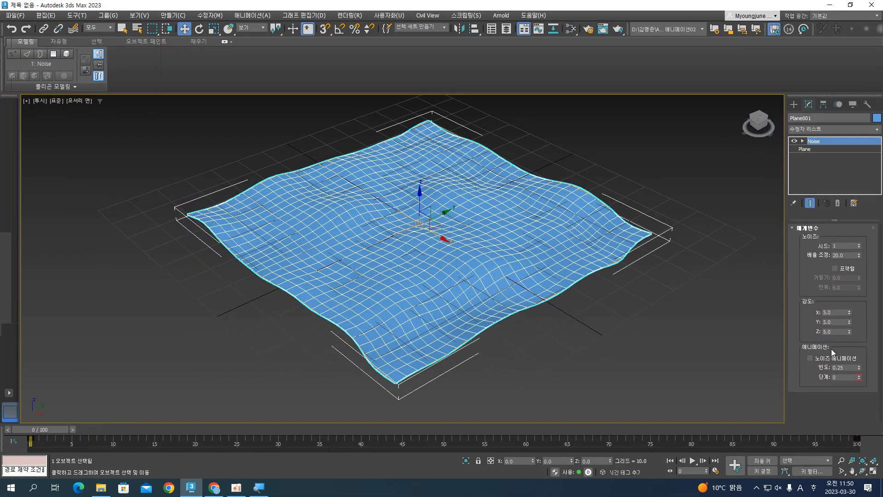
key("ctrl")
Step: Turn on noise animation for the plane, preview the motion and rewind to frame 0
left_click(692, 460)
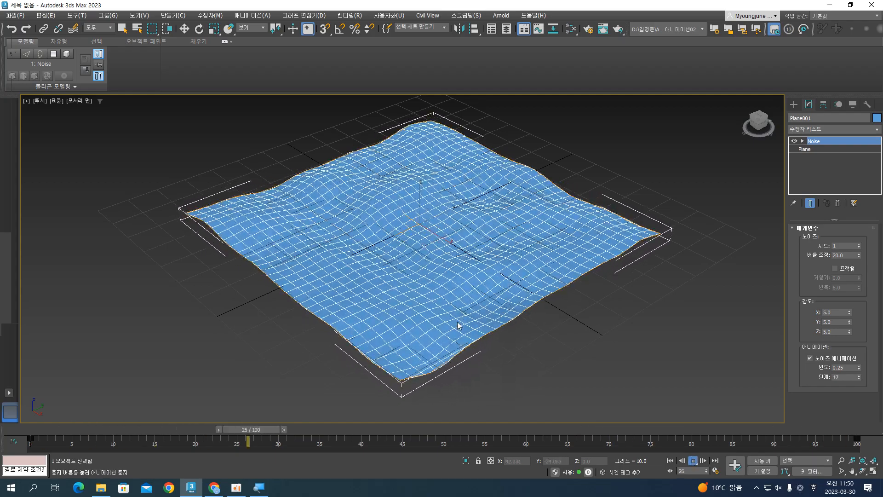
left_click_drag(612, 430, 1, 418)
left_click_drag(65, 418, 20, 428)
key("w")
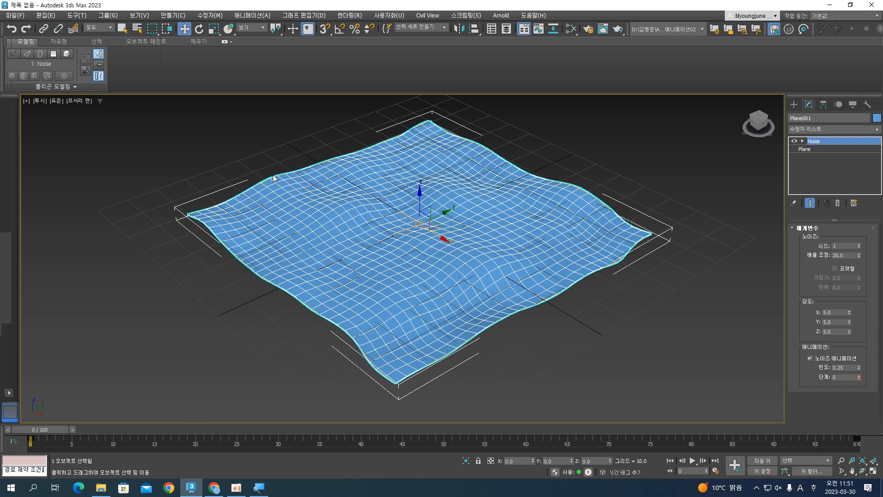
Step: Open the Curve Editor and bring up the animation curve of the plane's Noise modifier
left_click(325, 19)
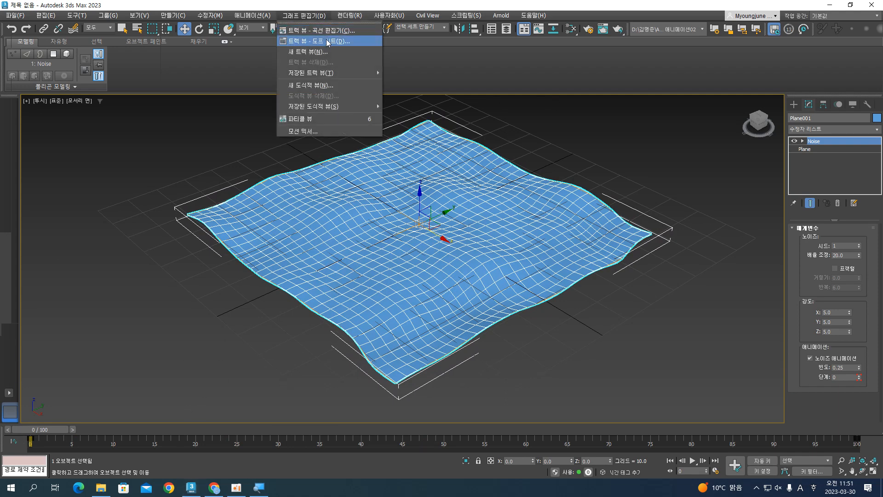
left_click(331, 41)
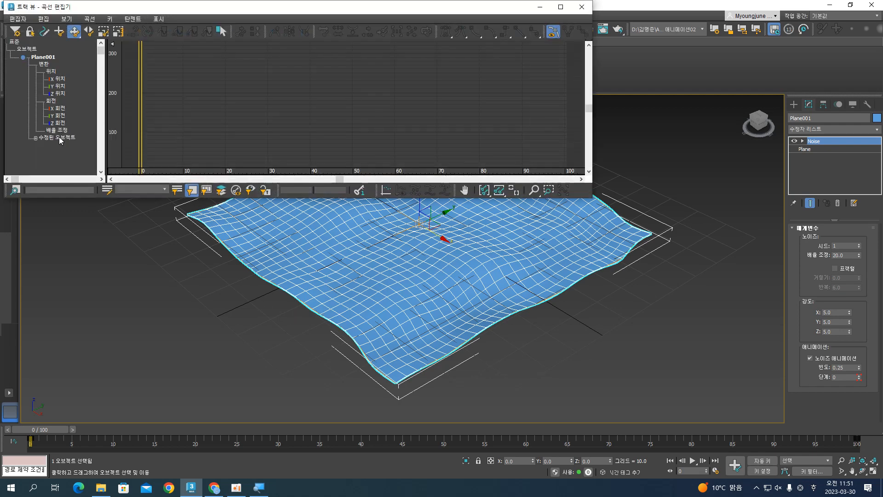
scroll(315, 122, "down", 3)
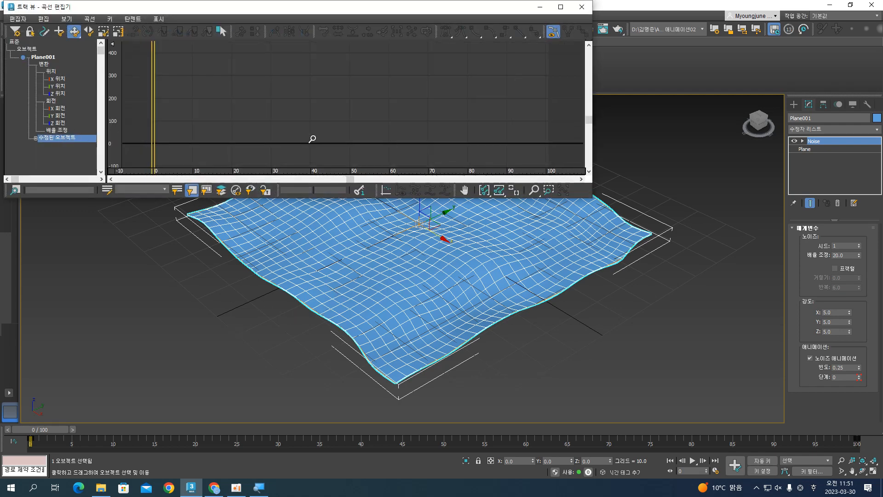
left_click(41, 57)
left_click(55, 71)
left_click(59, 79)
left_click(60, 108)
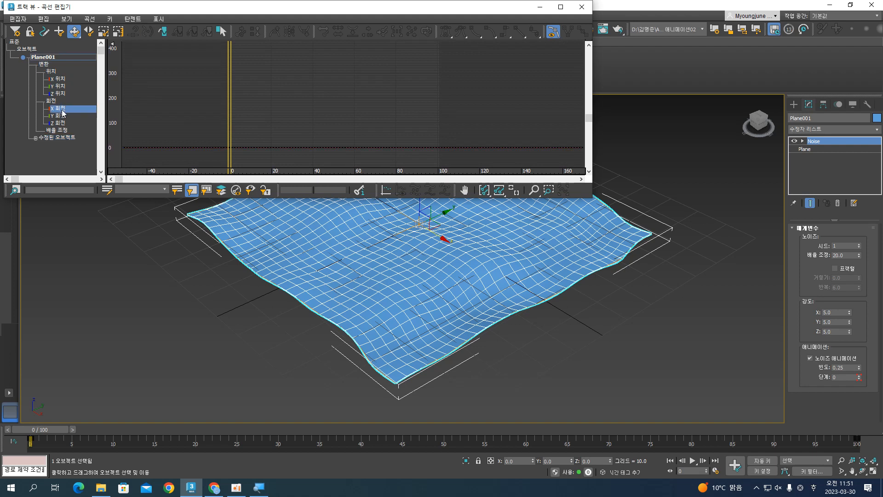
left_click(63, 131)
left_click(58, 140)
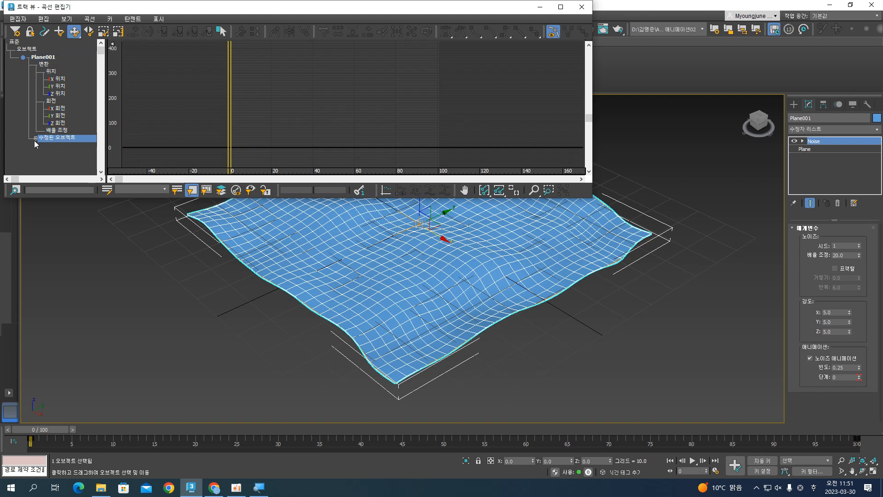
left_click(58, 146)
left_click(42, 145)
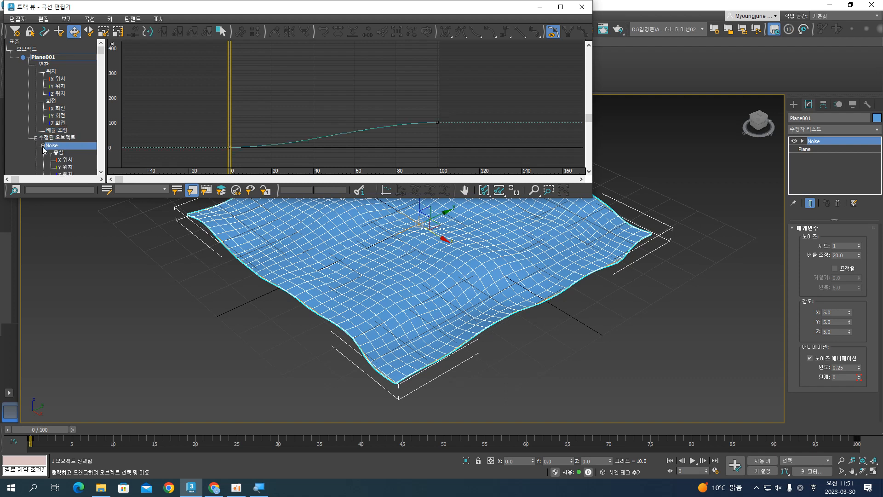
Step: Try linear tangents on both keys of the Noise curve and preview the plane's motion, undoing the tangent change
left_click_drag(283, 131, 444, 160)
left_click(520, 31)
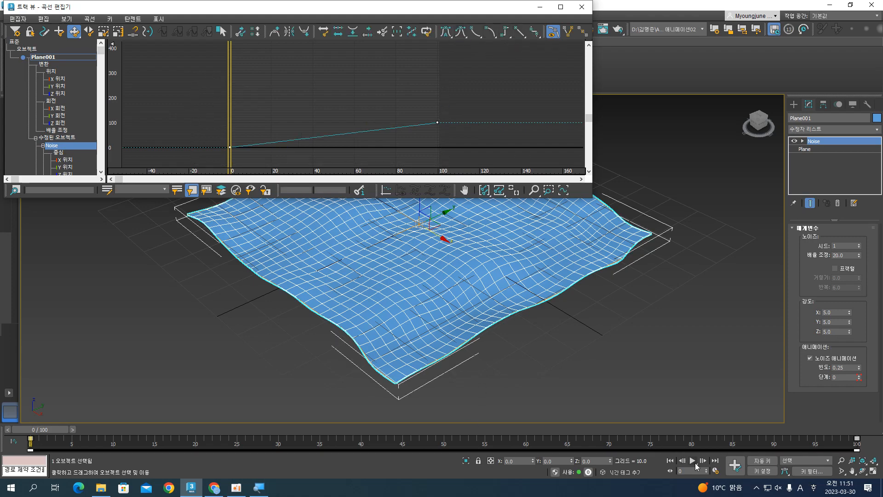
left_click(692, 461)
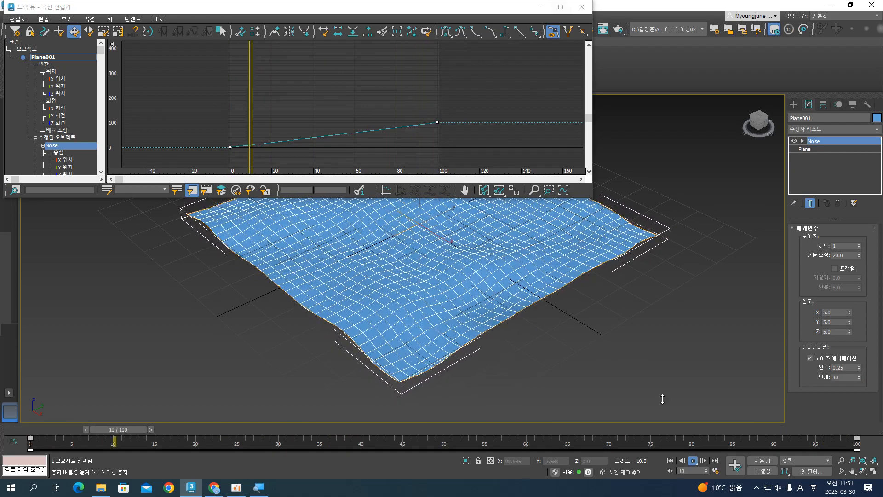
left_click(693, 461)
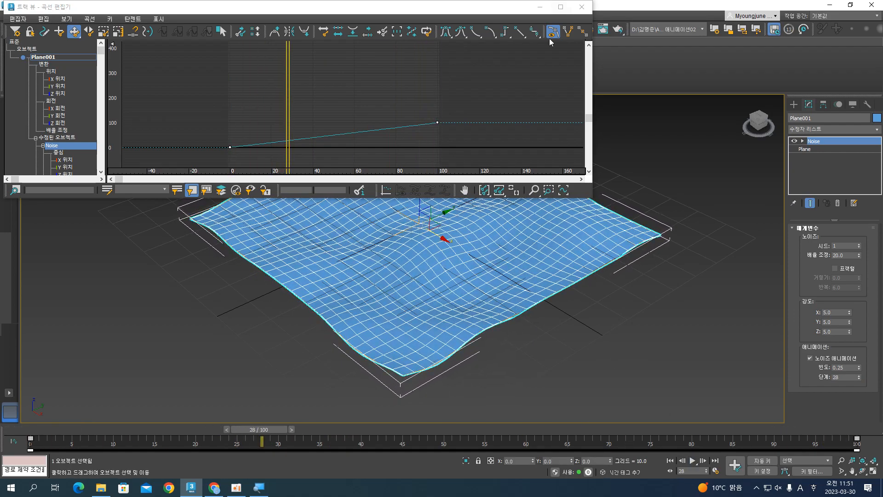
key("ctrl+z")
left_click(582, 6)
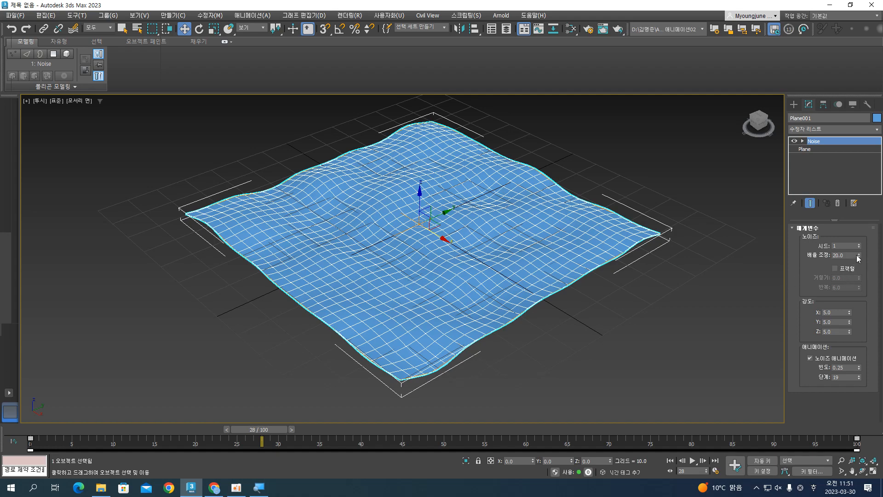
Step: Try noise scales of 35 and 40 on the plane and preview the slower waves
left_click_drag(859, 257, 858, 223)
left_click_drag(849, 255, 750, 252)
type("35")
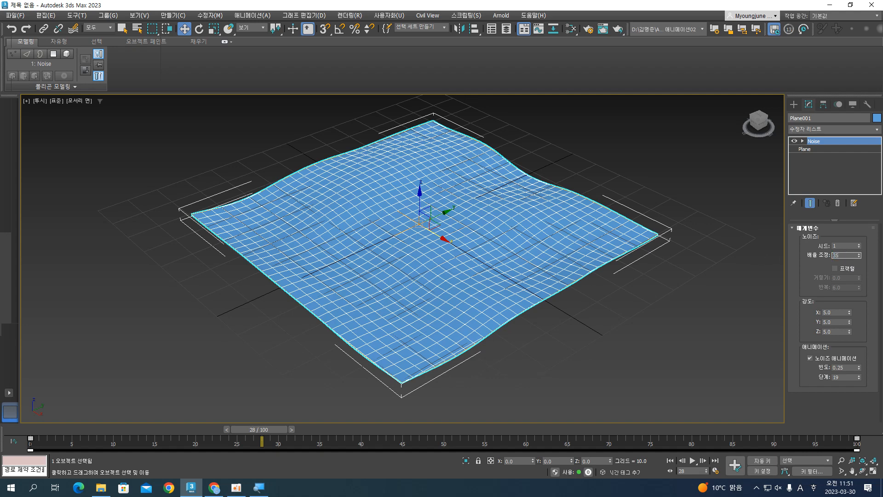
type("0")
key("Return")
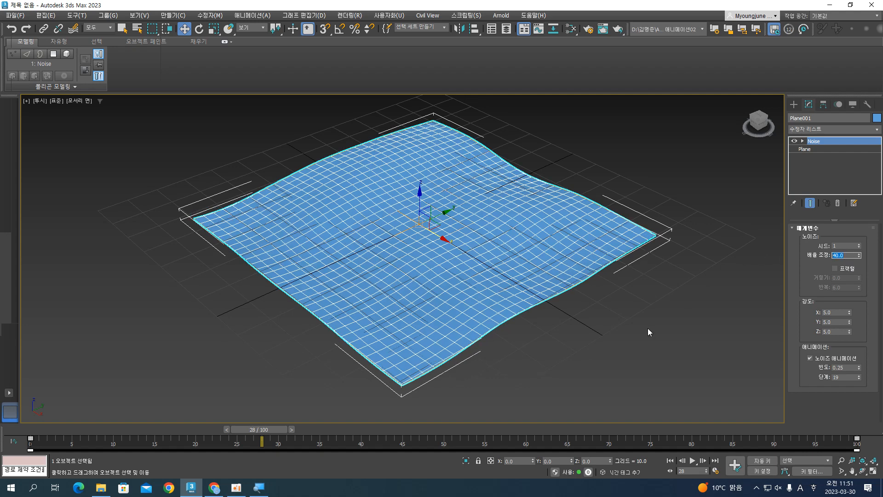
left_click(693, 461)
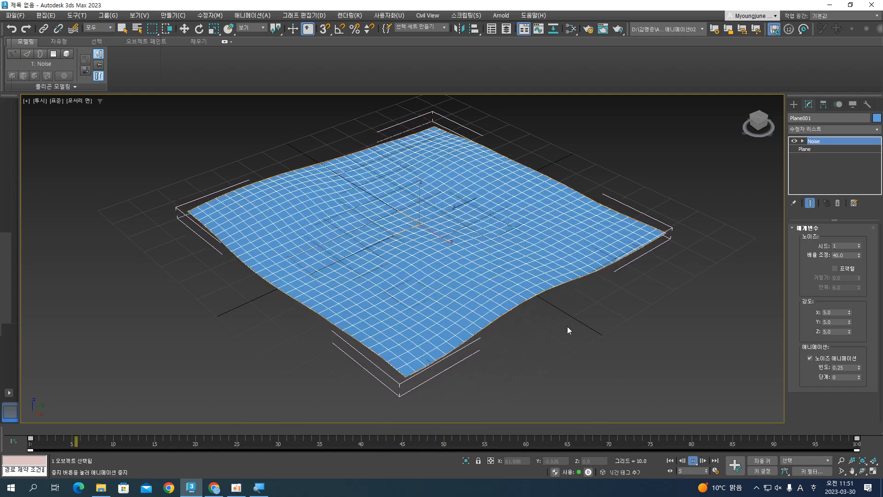
left_click(693, 460)
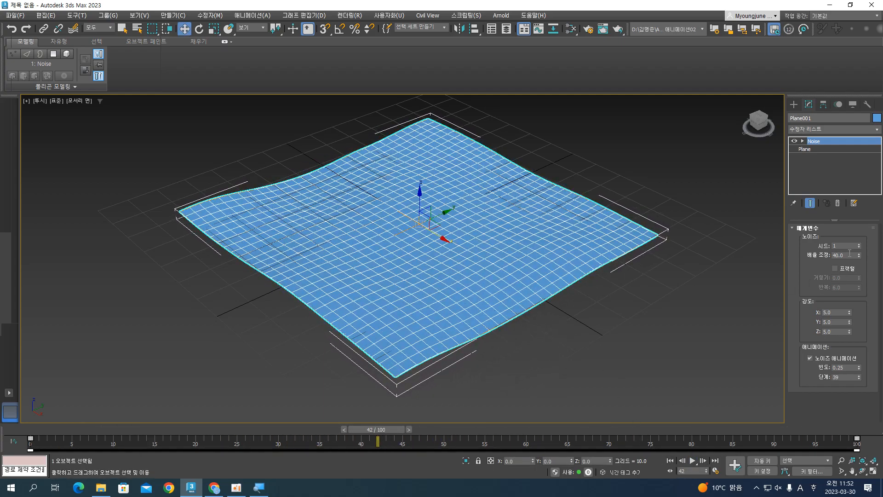
Step: Set the noise scale to 20 and play back the plane's animation
key("Return")
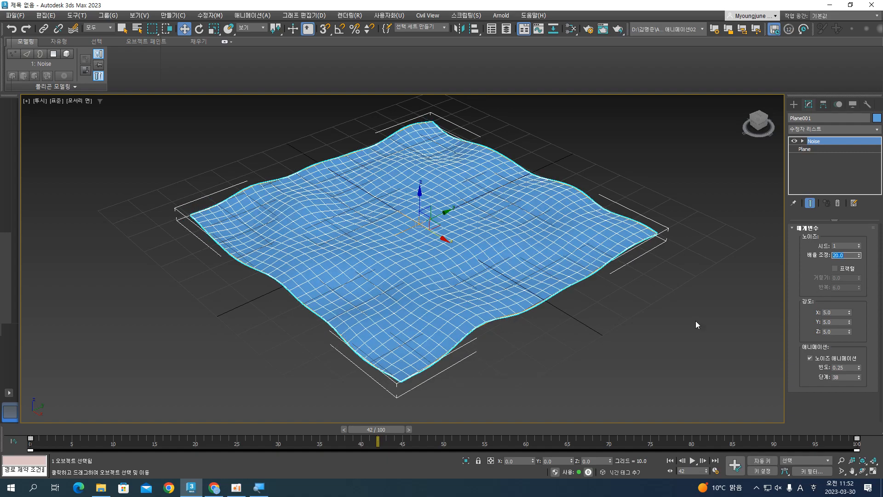
left_click(689, 460)
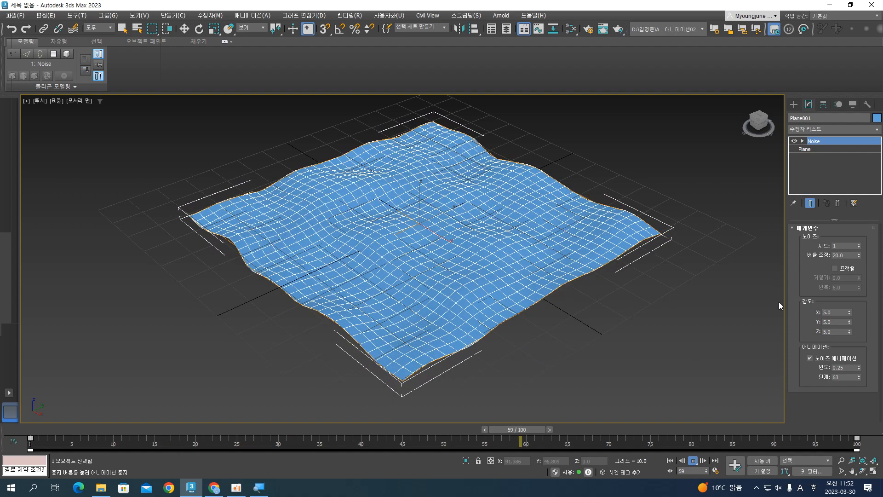
left_click(692, 461)
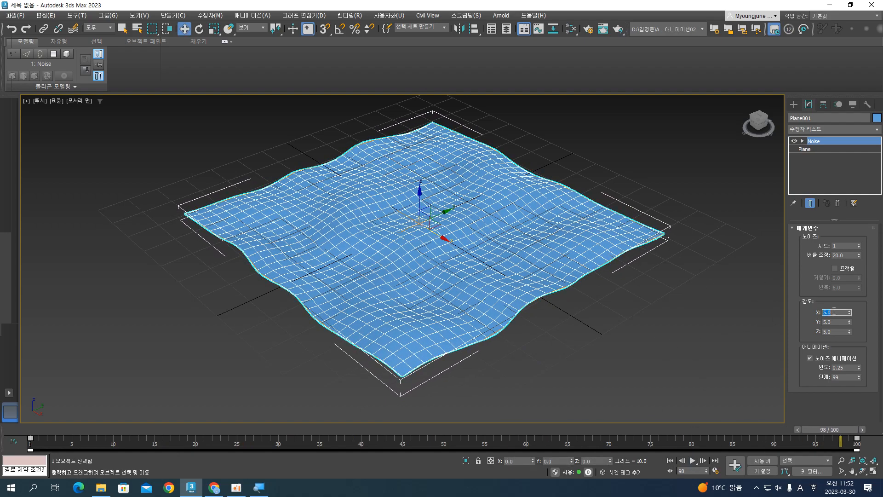
Step: Set the Noise modifier's strength to 3 on the X, Y and Z axes
type("3")
key("Tab")
type("3")
key("Tab")
type("3")
key("Return")
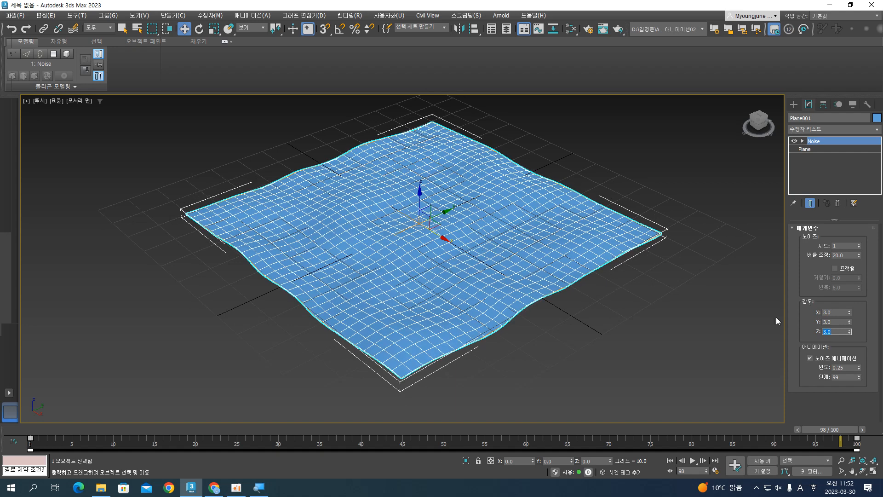
Step: Return to the first frame and set the noise strength to 0 on X and Y
left_click(670, 461)
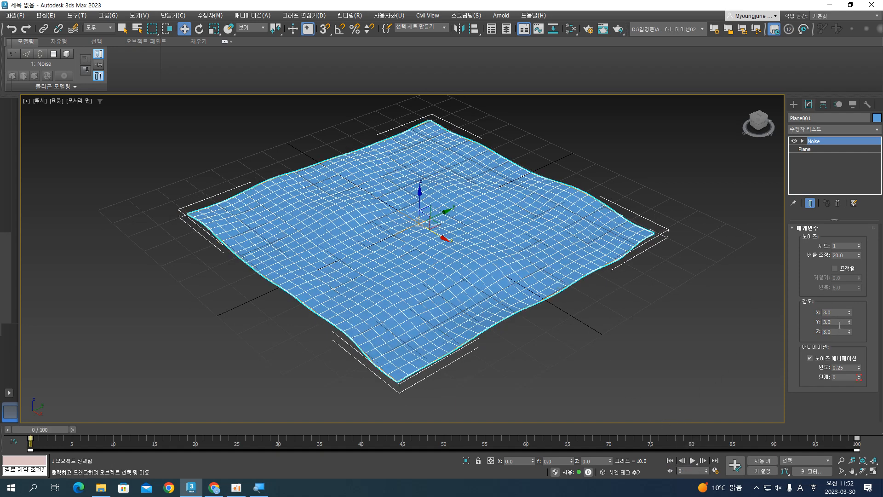
left_click_drag(836, 312, 823, 312)
type("0")
key("Tab")
type("0")
key("Return")
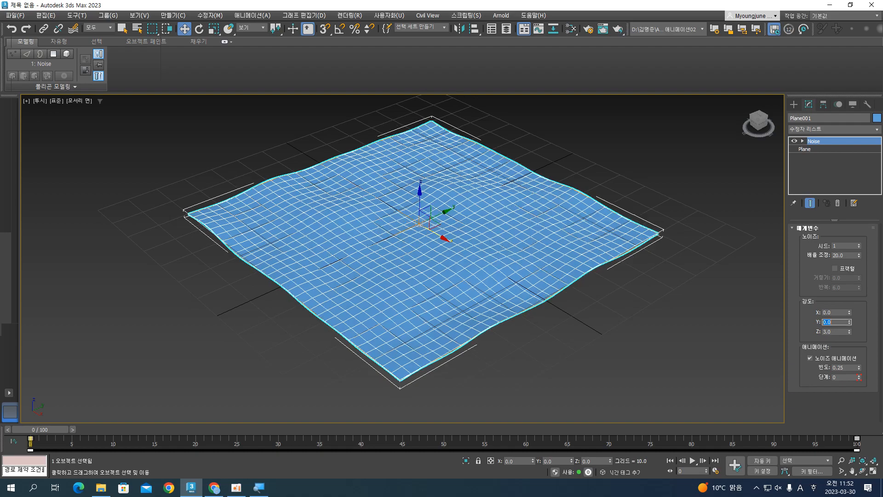
Step: Play back the plane's vertical wave animation and return to frame 0
left_click(692, 460)
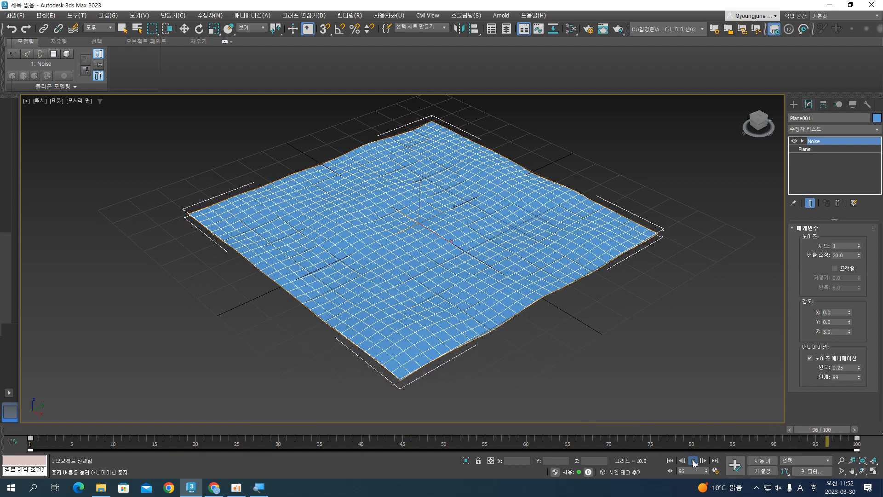
left_click(692, 461)
left_click(670, 461)
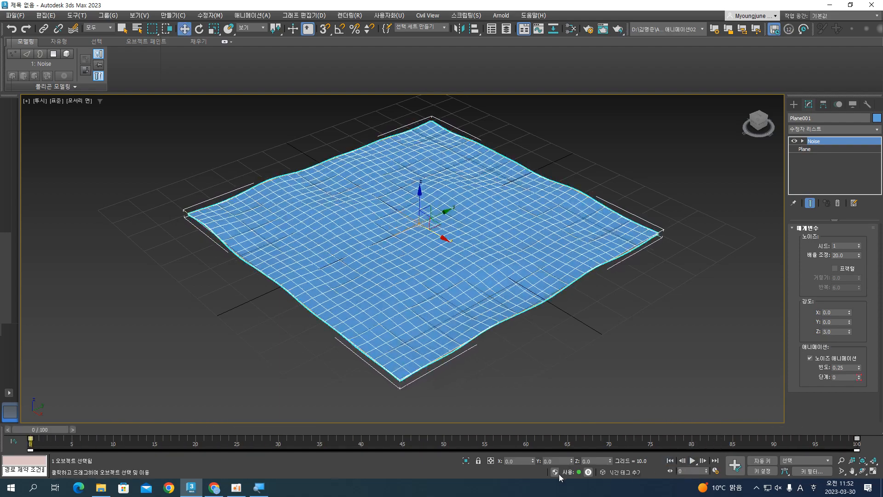
mouse_move(48, 430)
left_mouse_down()
mouse_move(556, 429)
mouse_move(37, 429)
left_mouse_up()
key("w")
Step: Create a teapot with a radius of about 9.9 beside the rippling plane
scroll(354, 285, "down", 2)
middle_click_drag(358, 298, 441, 294, "alt")
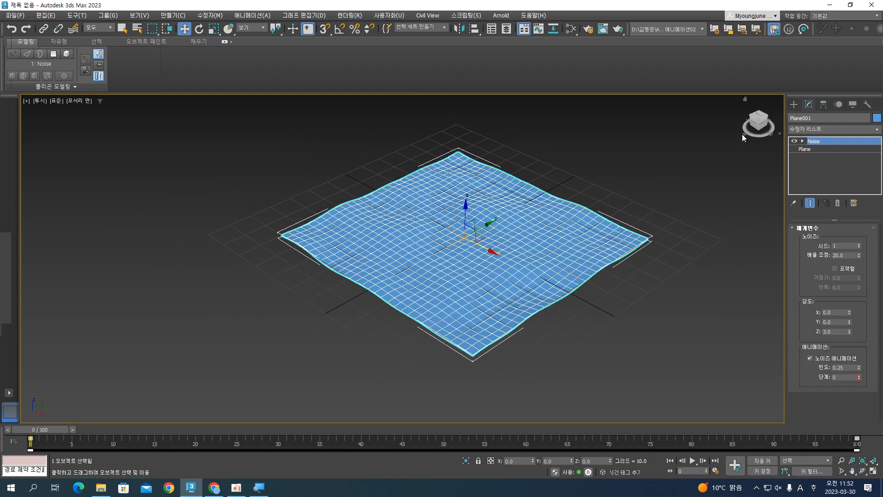
left_click(795, 104)
left_click(810, 211)
left_click_drag(233, 319, 293, 326)
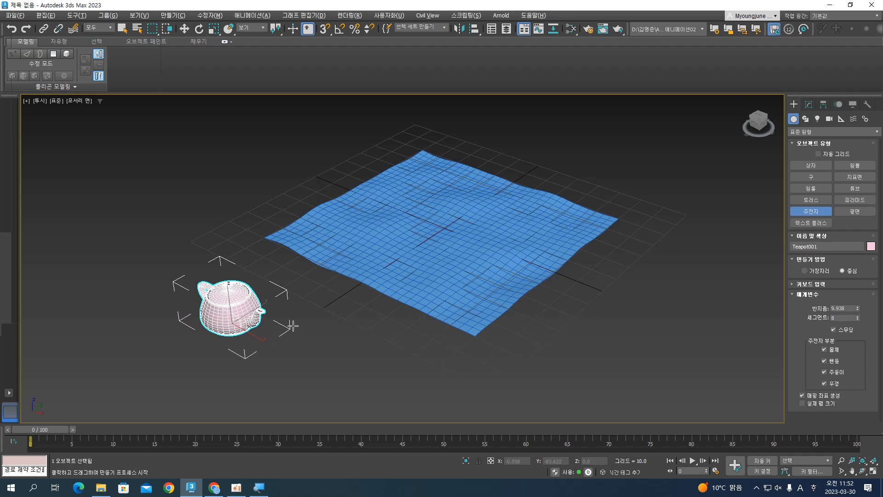
Step: Scale the teapot down to about 30% and move it beside the plane's nearest corner, at about X -52.2, Y -54.7
key("r")
left_click_drag(232, 313, 289, 432)
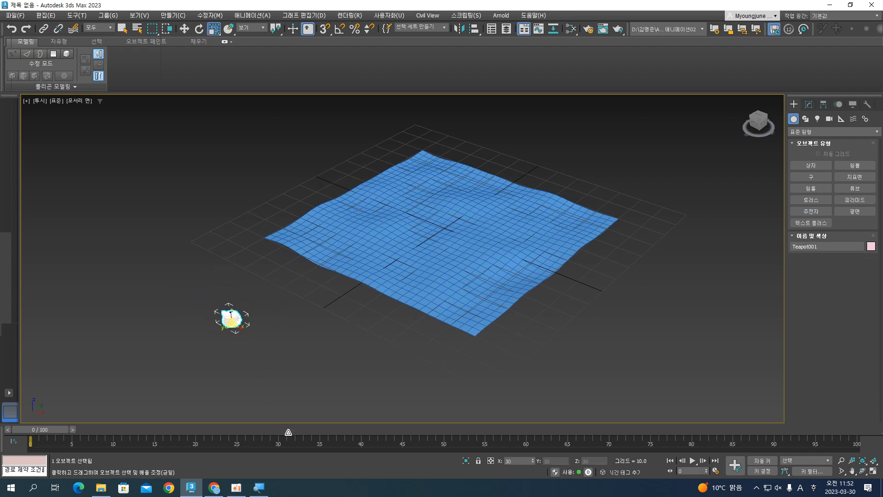
key("w")
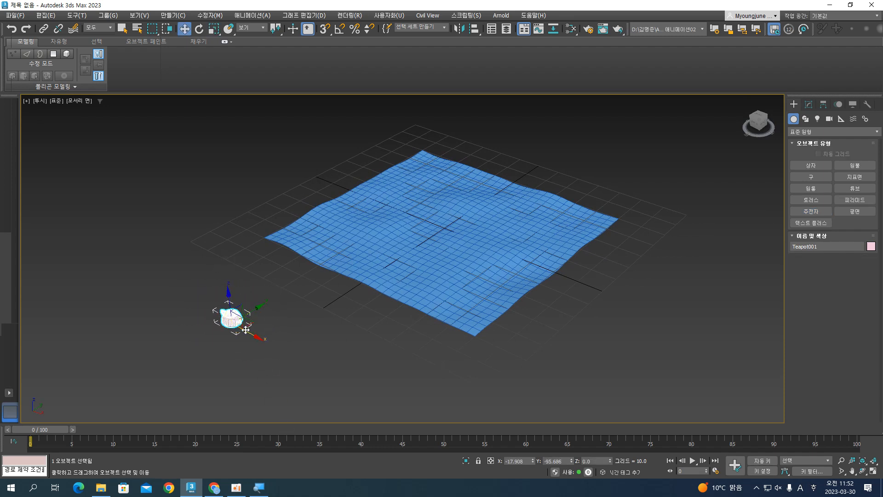
left_click_drag(250, 324, 278, 236)
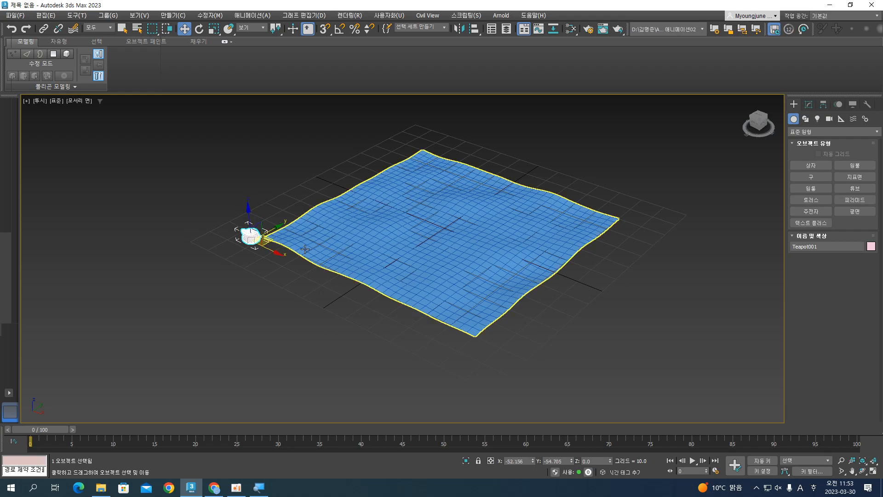
scroll(329, 277, "up", 3)
middle_click_drag(426, 279, 457, 286, "alt")
scroll(457, 283, "up", 2)
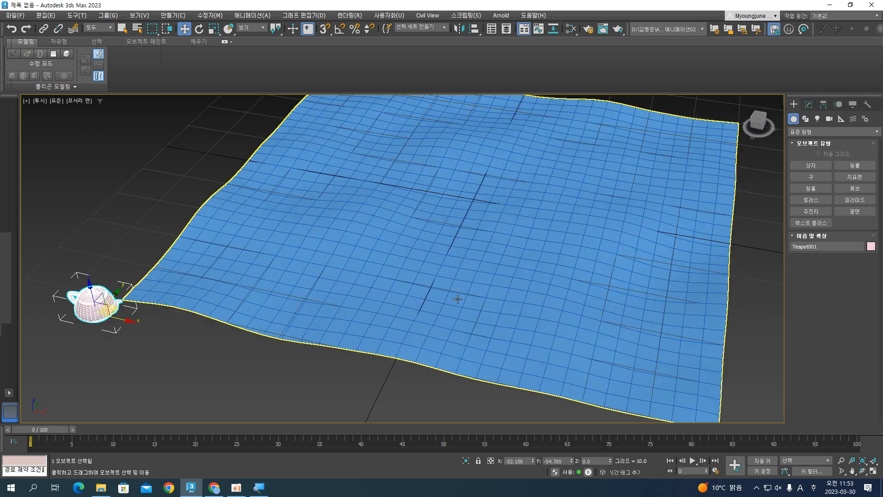
scroll(458, 301, "down", 3)
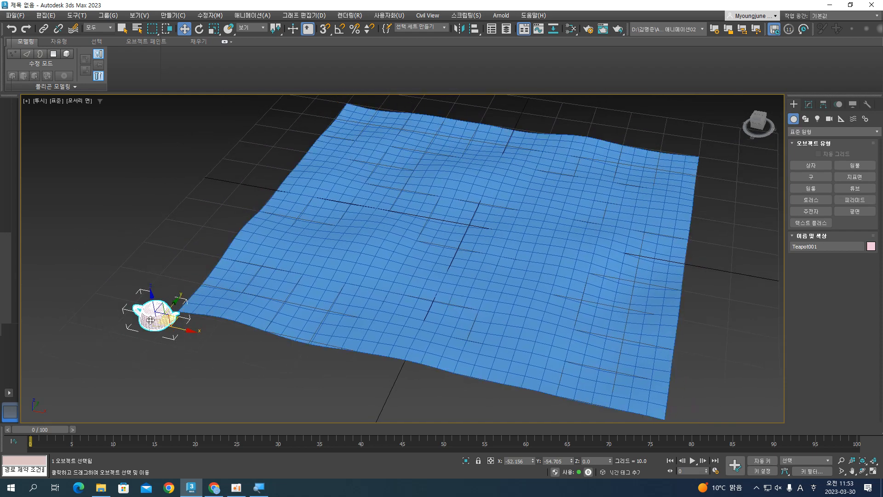
Step: Apply an Attachment constraint to the teapot with the rippling plane as its target
left_click(252, 15)
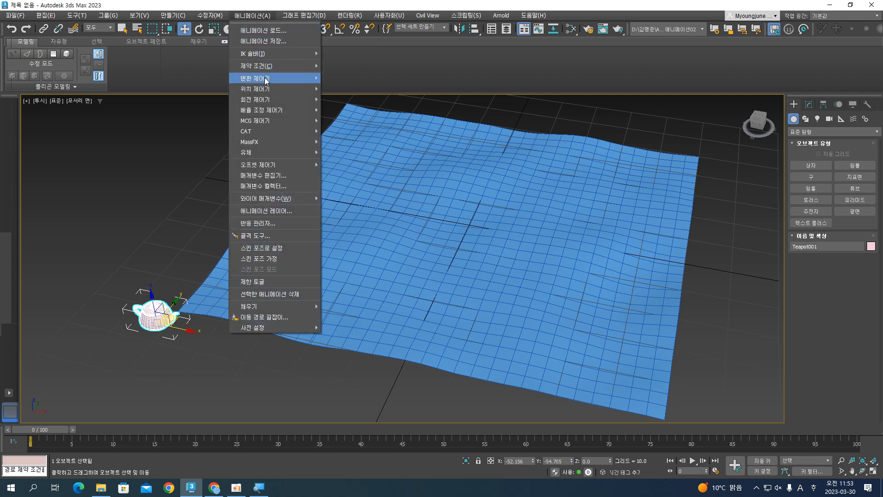
mouse_move(270, 68)
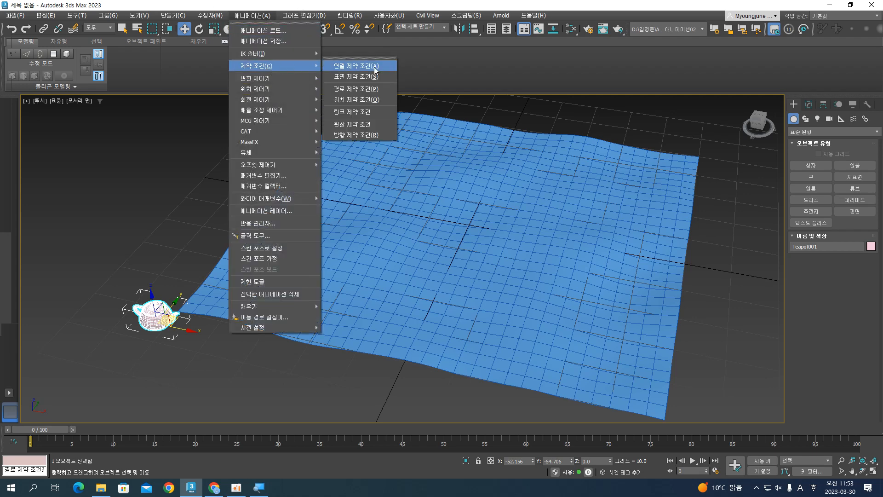
left_click(375, 67)
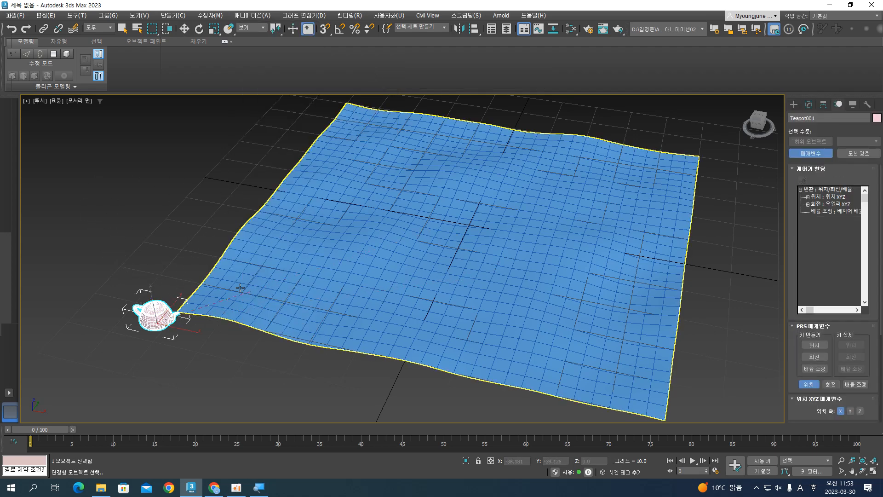
left_click(419, 220)
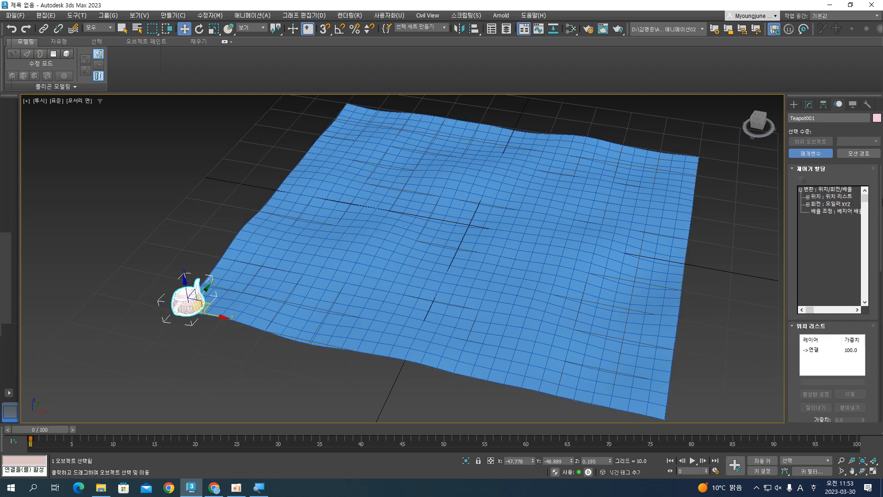
Step: Set the teapot's attachment position near the middle of the plane, at about face 870, A 0.227, B 0.617
scroll(882, 232, "down", 3)
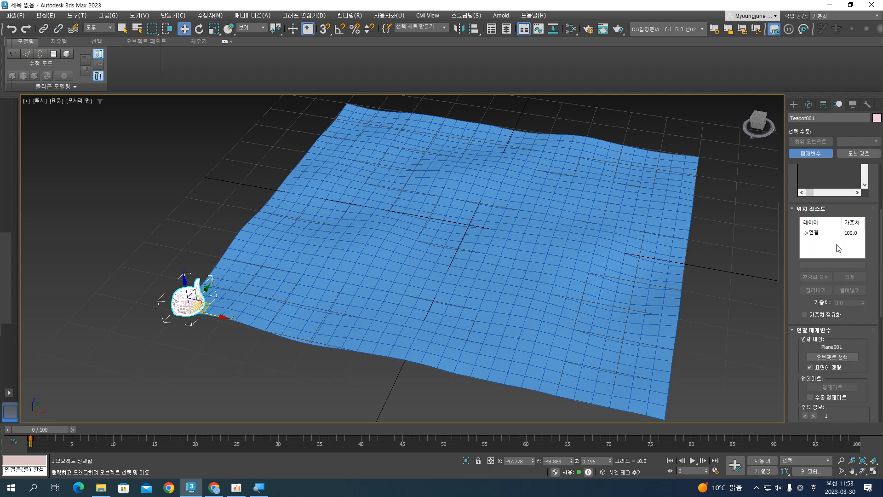
left_click_drag(881, 274, 882, 357)
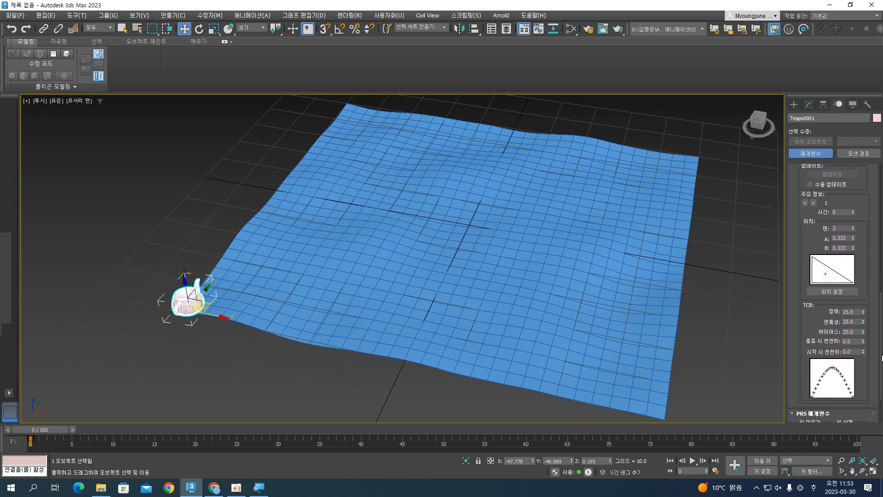
left_click(832, 293)
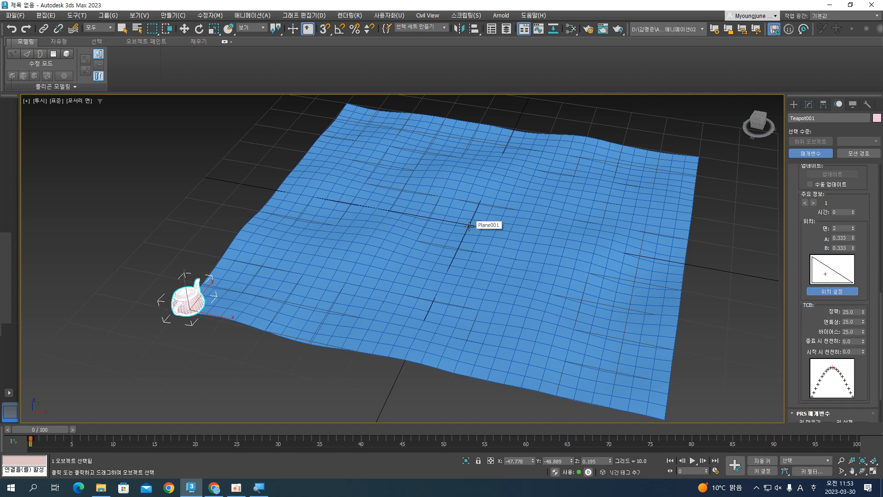
mouse_move(473, 231)
left_mouse_down()
mouse_move(421, 248)
mouse_move(533, 234)
mouse_move(442, 178)
mouse_move(480, 224)
mouse_move(461, 218)
mouse_move(332, 254)
mouse_move(265, 252)
mouse_move(466, 230)
left_mouse_up()
middle_click_drag(511, 266, 403, 323, "alt")
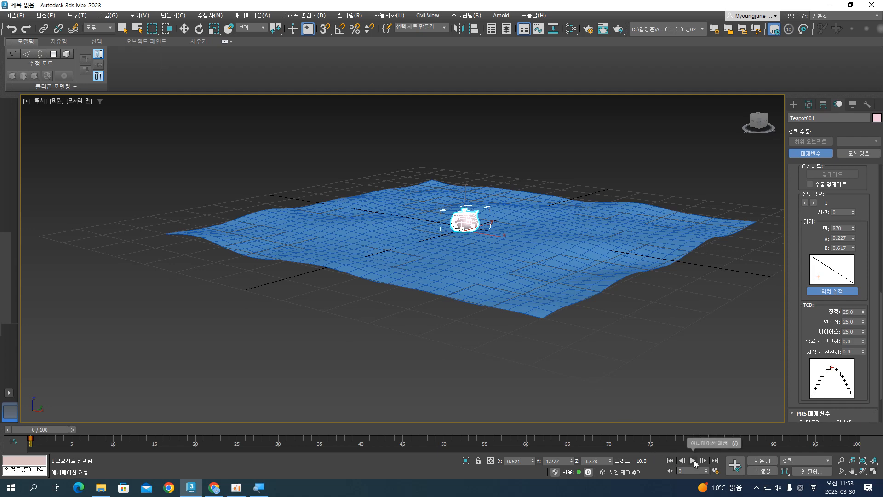
left_click(847, 291)
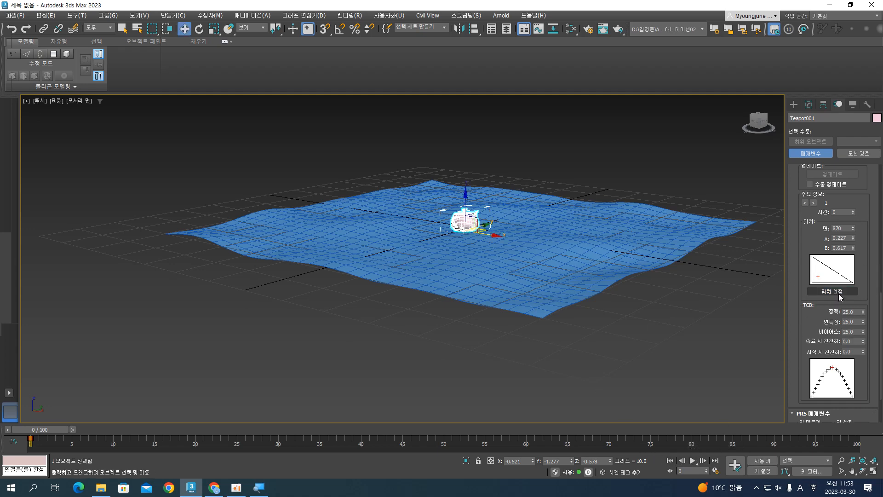
Step: Play back the teapot riding the waves, stop at frame 62 and undo the teapot's attachment
left_click(697, 462)
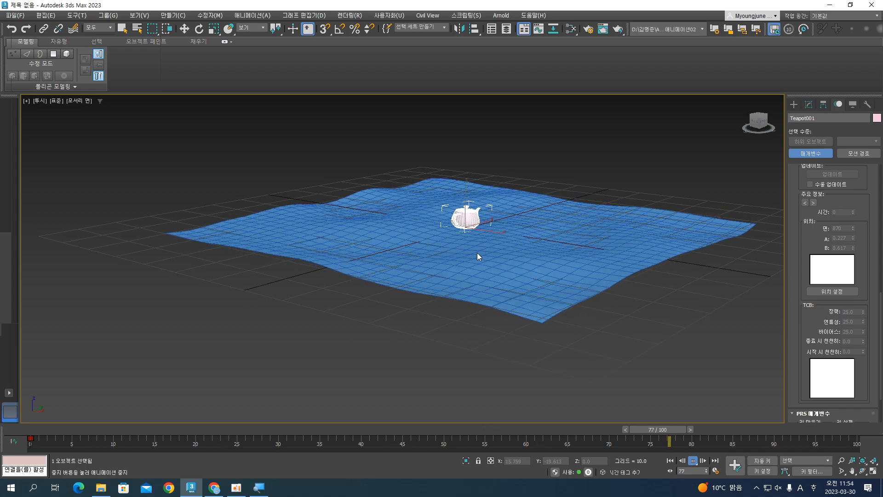
middle_click_drag(473, 230, 460, 259)
scroll(459, 258, "up", 3)
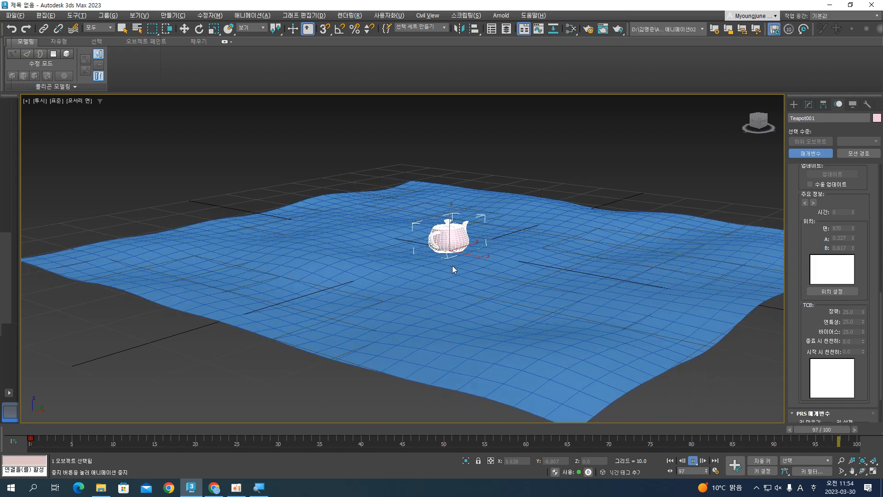
left_click(692, 461)
key("ctrl+z")
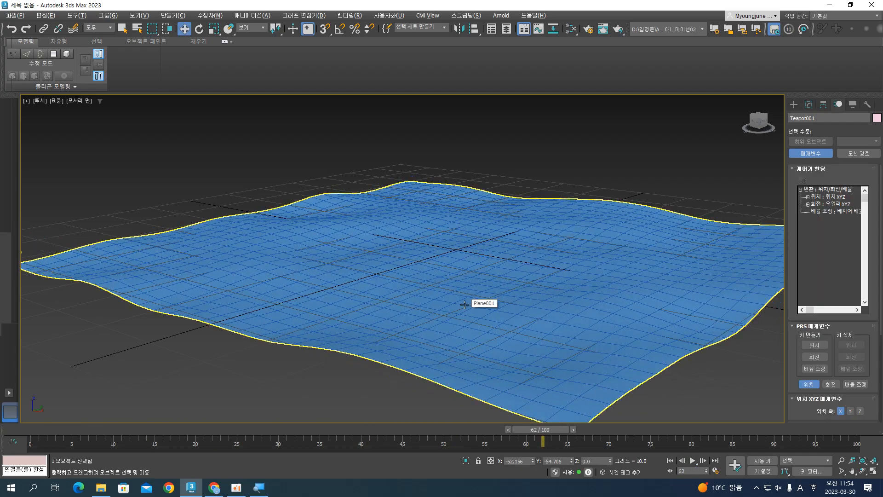
Step: Attach the teapot to the rippling plane again with an Attachment constraint
scroll(428, 261, "down", 4)
middle_click_drag(428, 261, 377, 274, "alt")
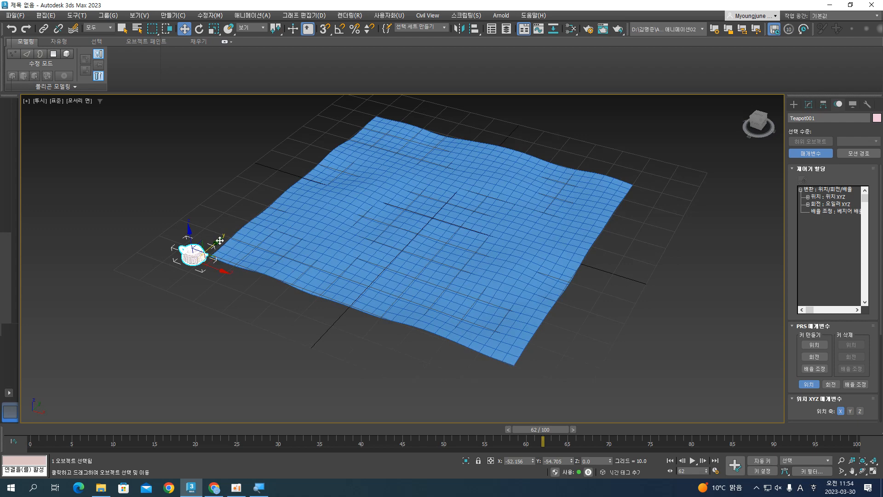
scroll(220, 240, "up", 5)
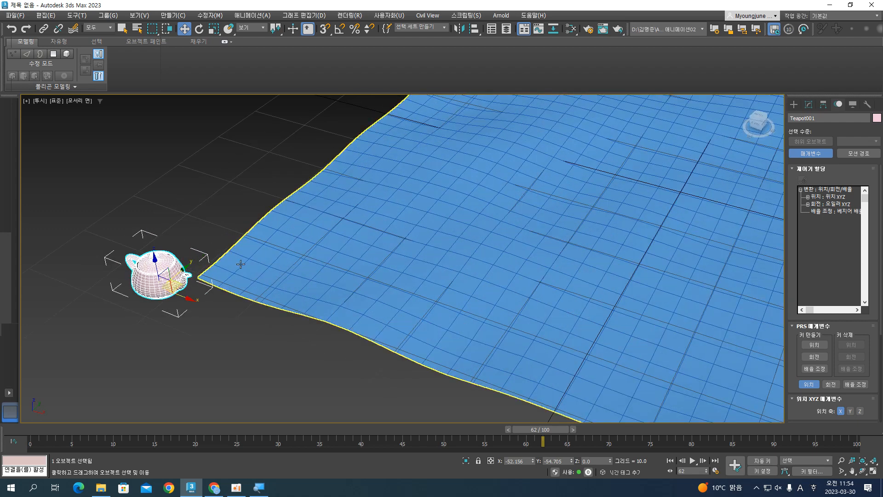
left_click(252, 15)
mouse_move(261, 66)
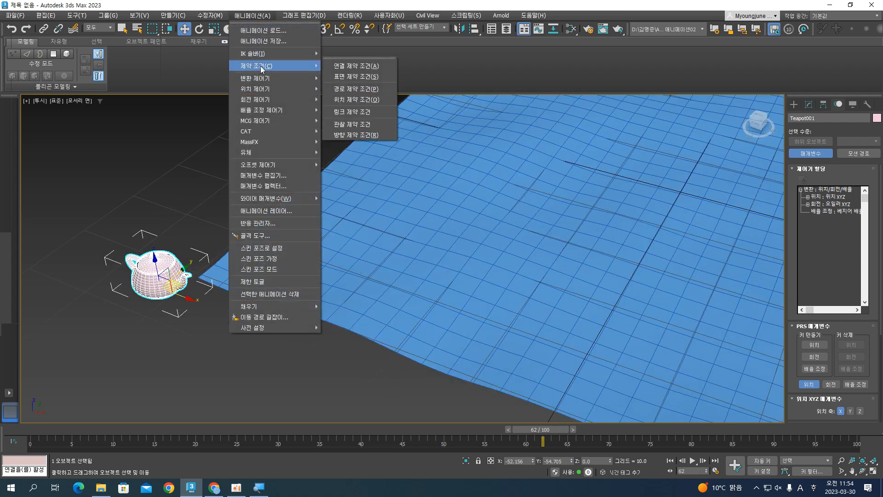
left_click(362, 67)
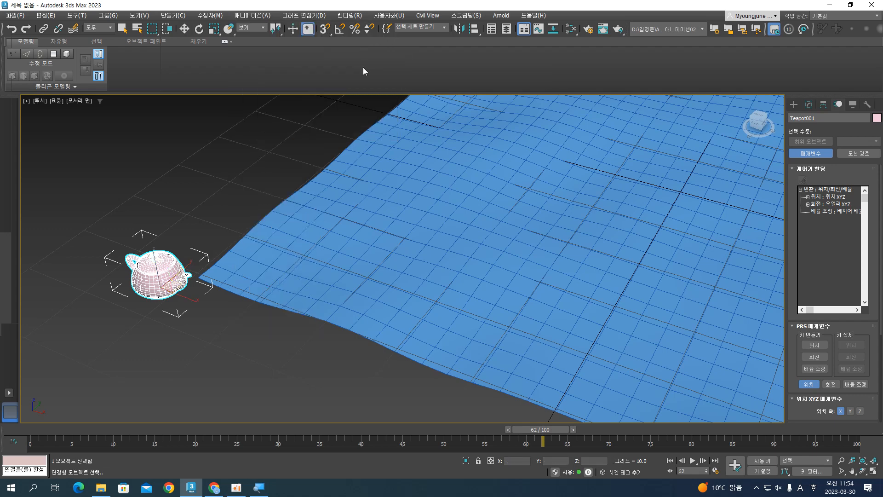
left_click(486, 223)
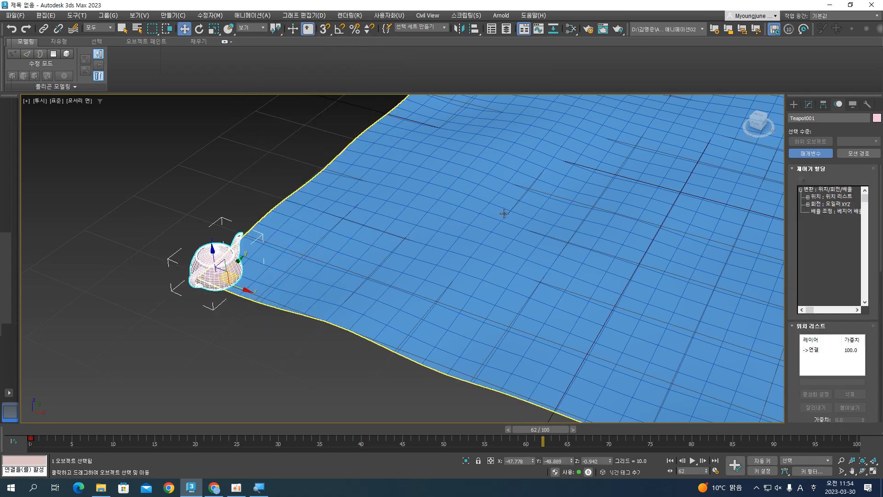
Step: Examine the teapot's attachment parameters and its target object settings
middle_click_drag(195, 265, 400, 224, "alt")
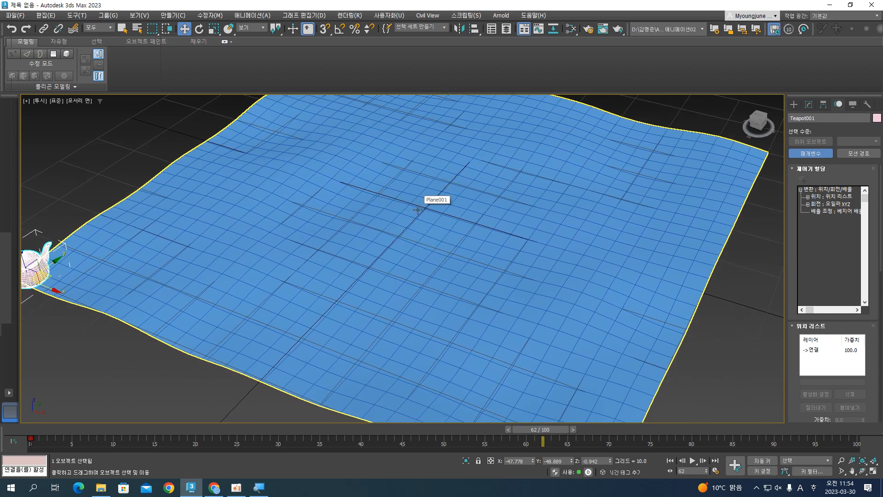
scroll(878, 343, "down", 5)
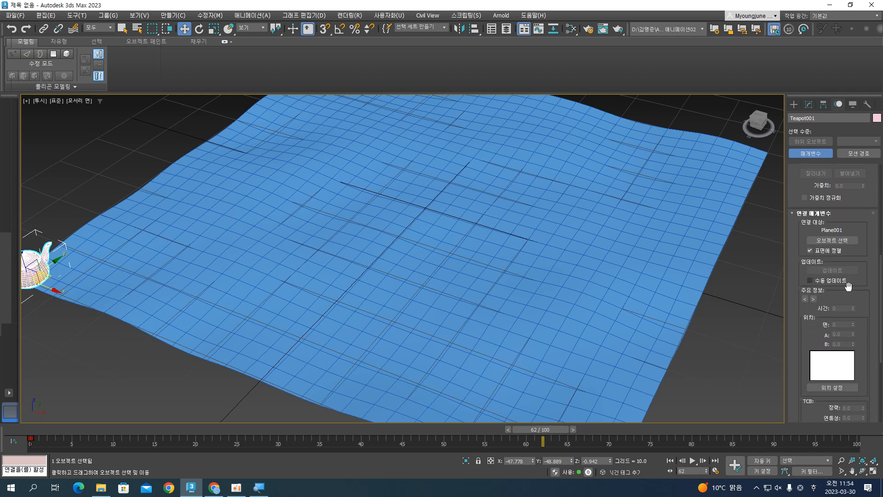
scroll(867, 323, "down", 3)
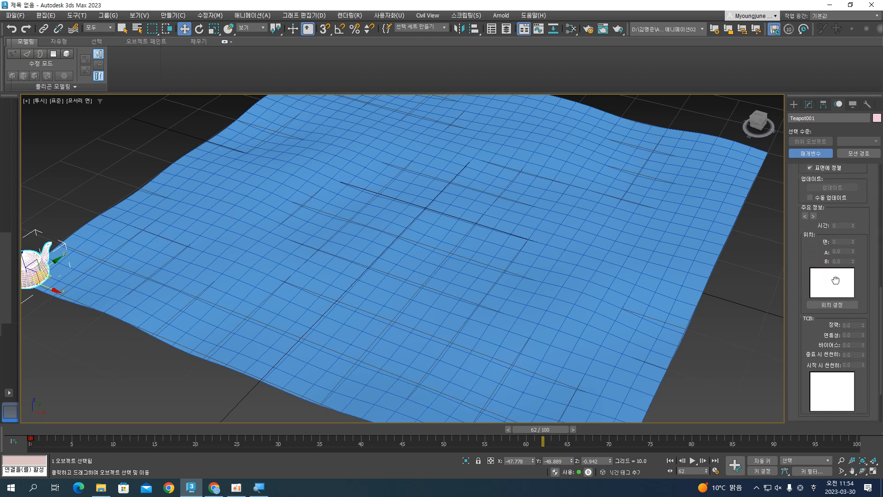
left_click(527, 230)
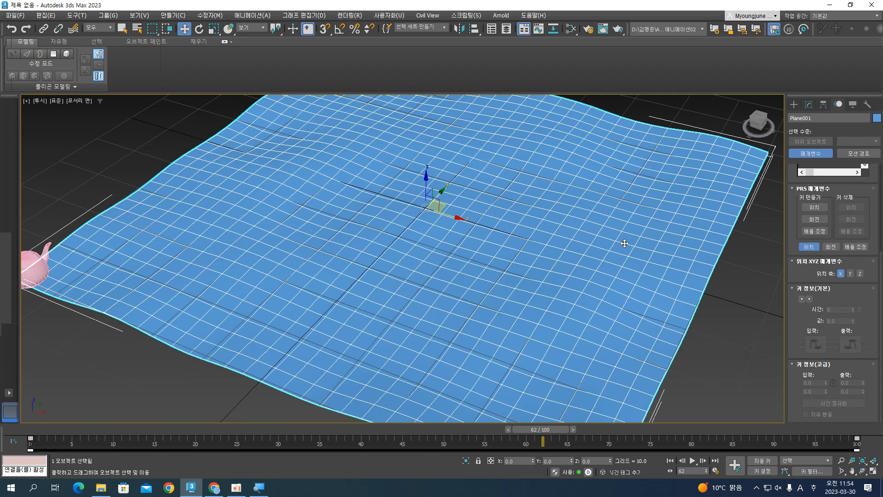
left_click(52, 283)
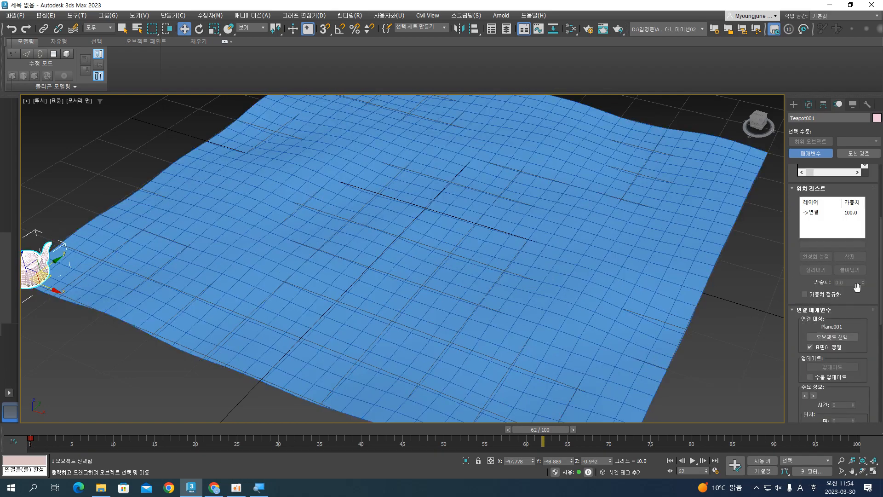
left_click(842, 338)
left_click(688, 306)
scroll(869, 354, "down", 5)
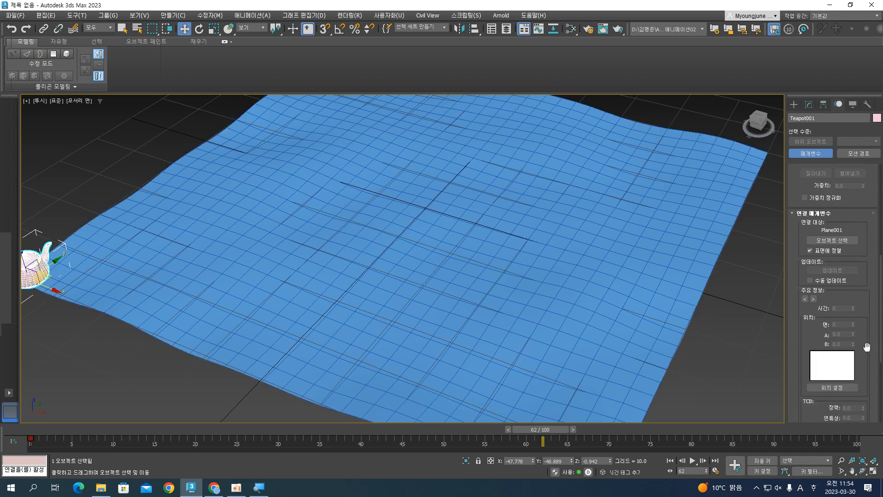
Step: Try sliding the teapot along the plane's edge by raising attachment coordinate A to about 13.565 and adjusting B, and undo the changes
left_click(833, 360)
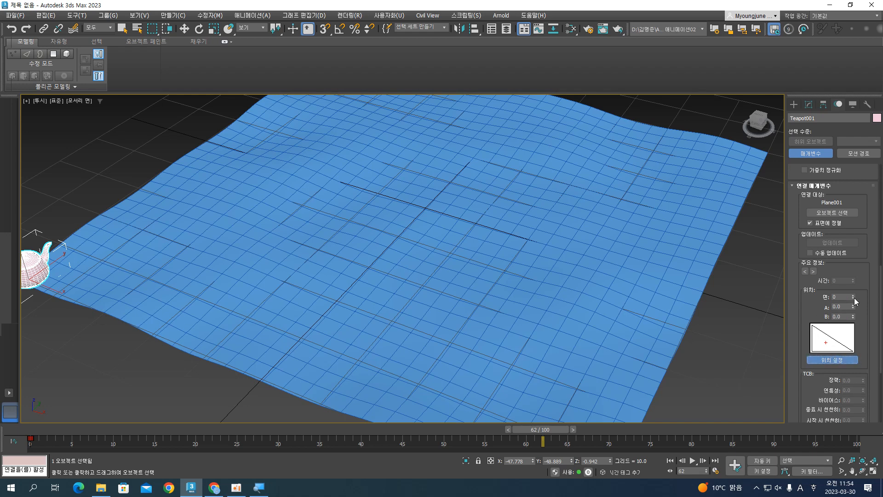
left_click_drag(854, 305, 873, 452)
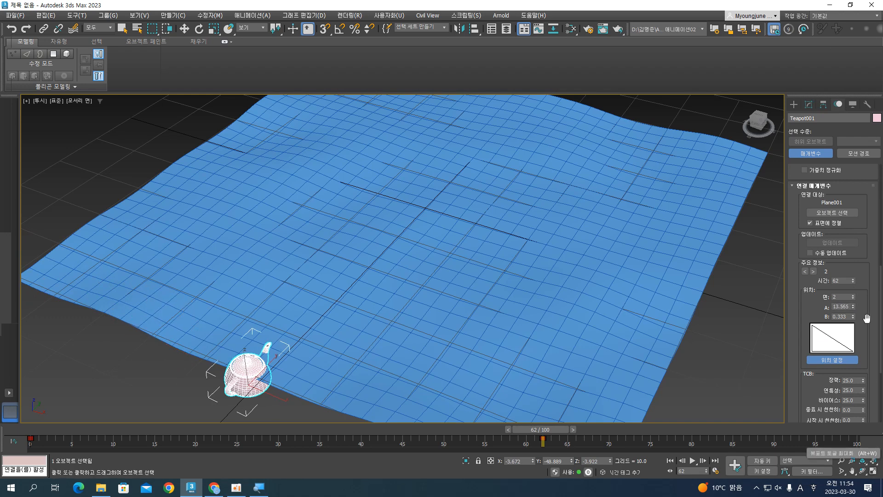
left_click_drag(853, 319, 813, 96)
key("ctrl+z")
key("ctrl+z")
key("ctrl+z")
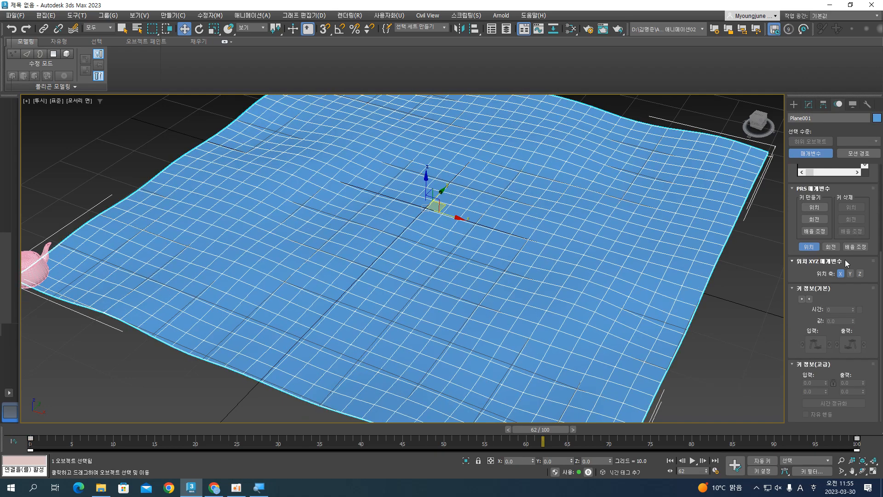
Step: Reselect the teapot and set its attachment face to 868 at frame 62, near the middle of the plane
left_click(37, 269)
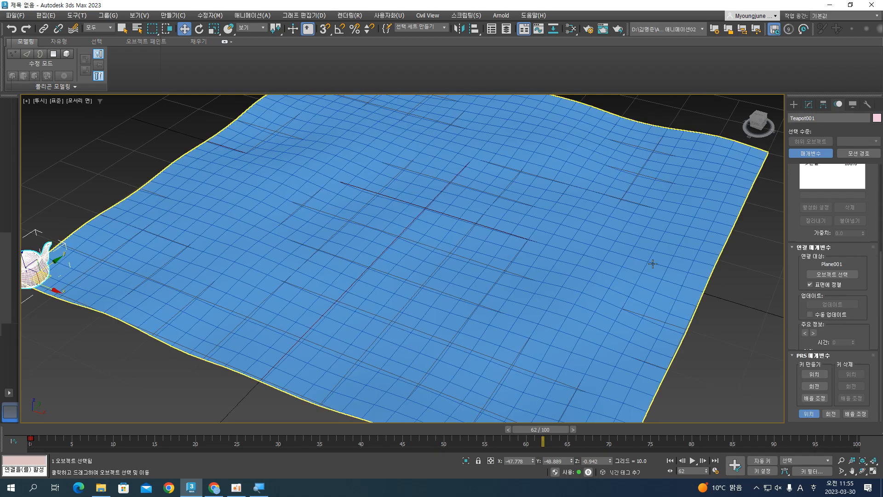
scroll(865, 294, "down", 2)
scroll(873, 299, "down", 3)
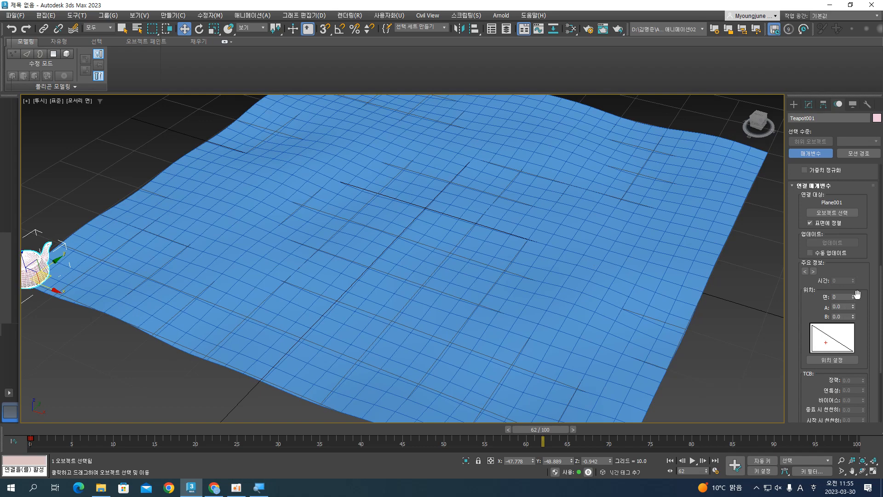
scroll(322, 257, "down", 2)
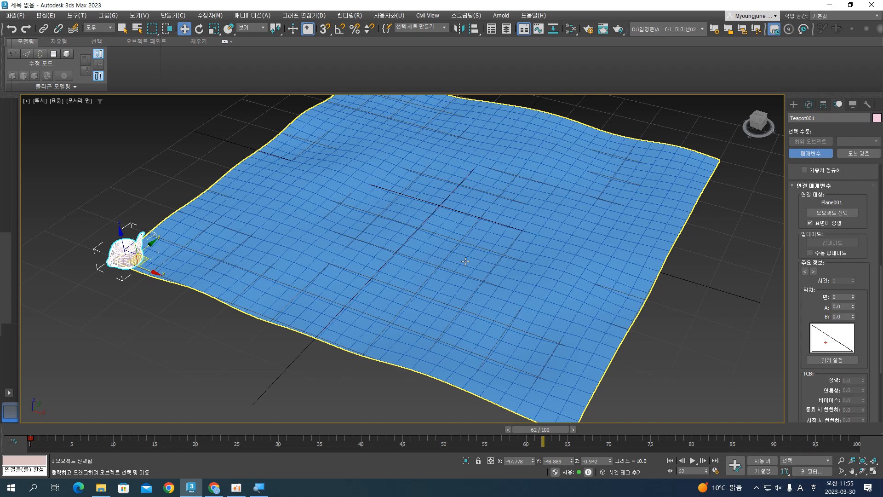
left_click_drag(853, 297, 832, 375)
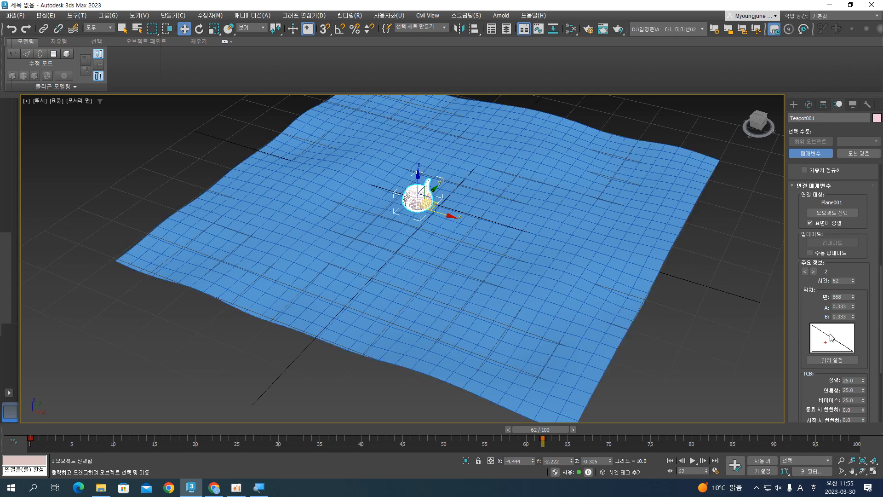
Step: Set the teapot's attachment position at frame 62 on face 870 near the middle of the plane, and play the animation
scroll(832, 338, "down", 3)
left_click(846, 309)
left_click(497, 259)
left_click_drag(498, 259, 433, 209)
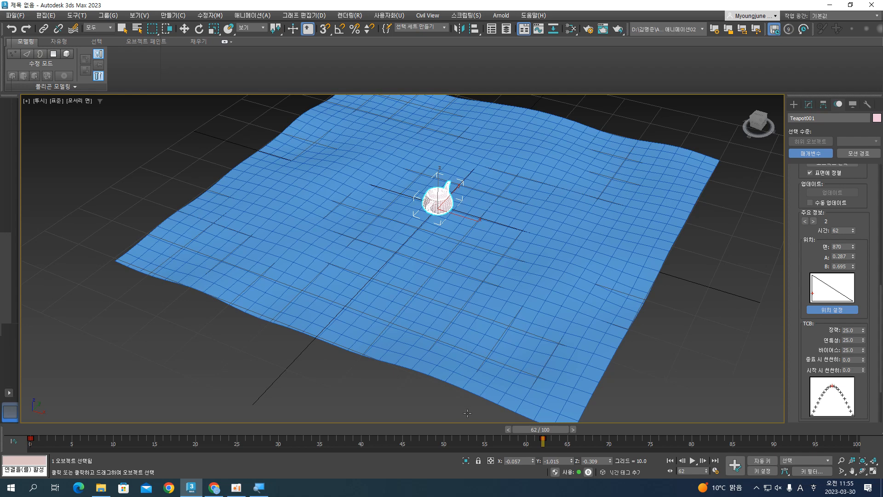
left_click(838, 311)
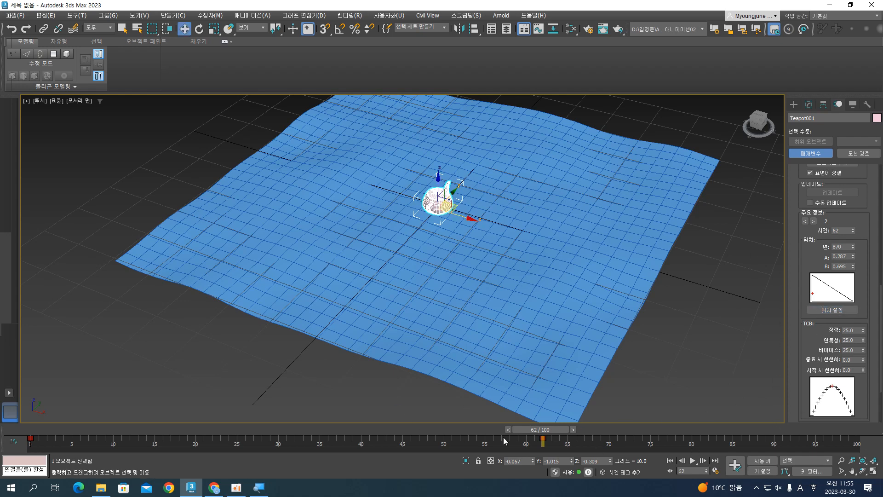
left_click(692, 461)
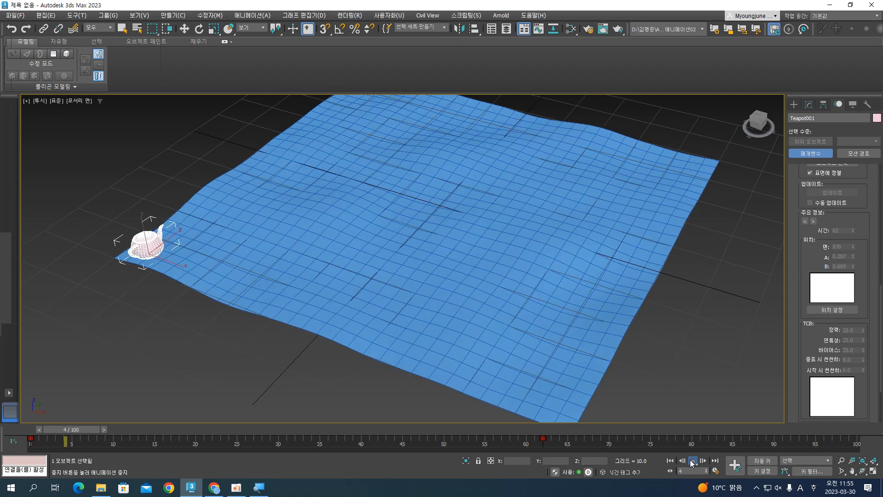
left_click(692, 461)
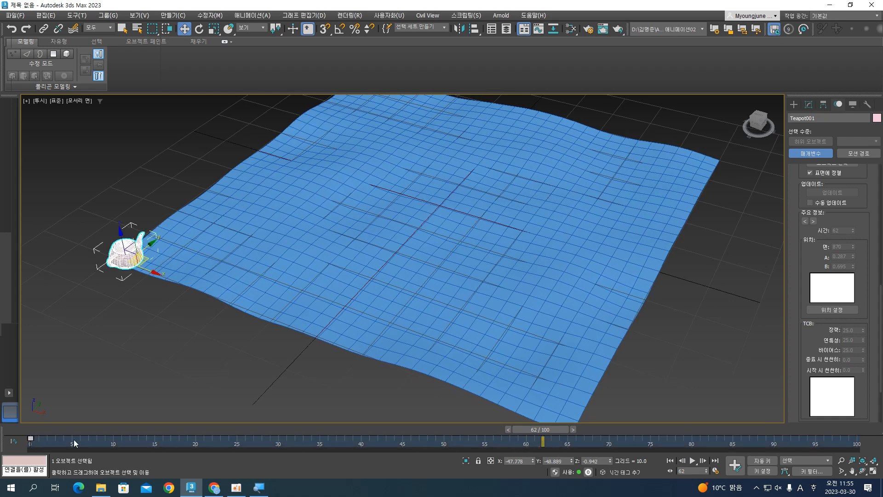
Step: Delete the teapot's remaining attachment keys, play the animation and return to frame 0
key("Delete")
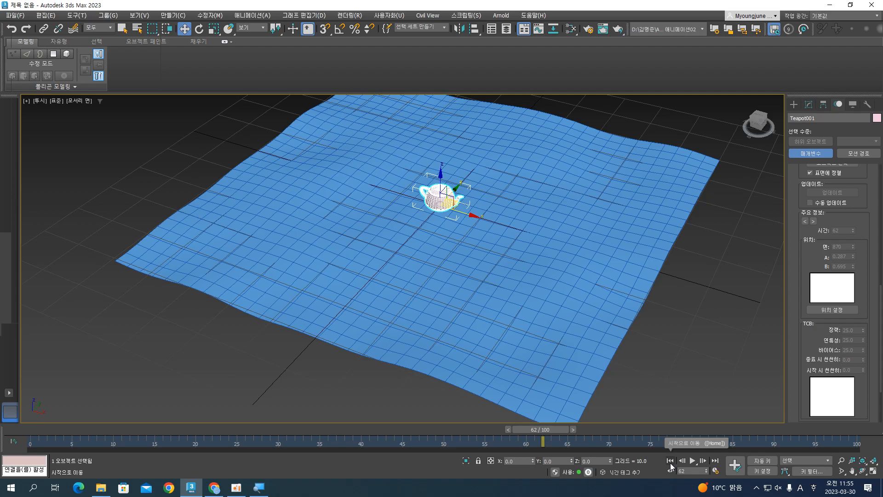
left_click(692, 461)
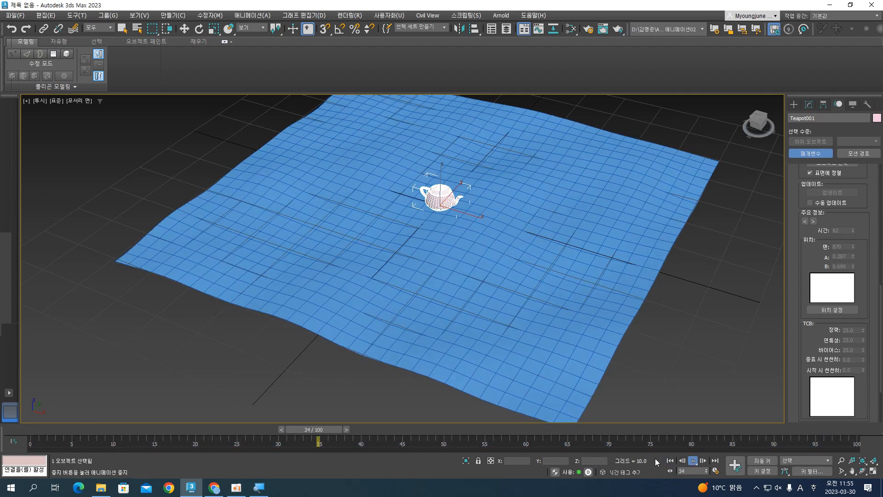
left_click(693, 461)
left_click(670, 460)
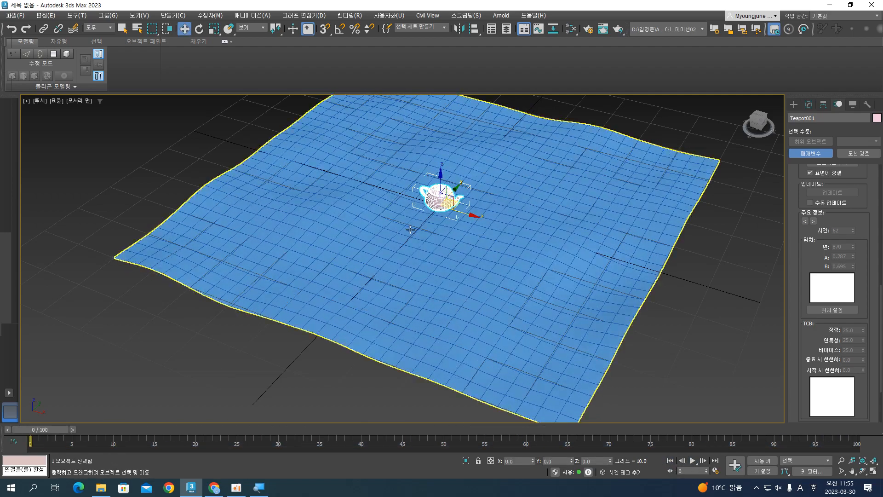
Step: Reselect the teapot, attach it to the rippling plane with a new Attachment constraint, and play the animation
left_click(711, 269)
left_click(454, 208)
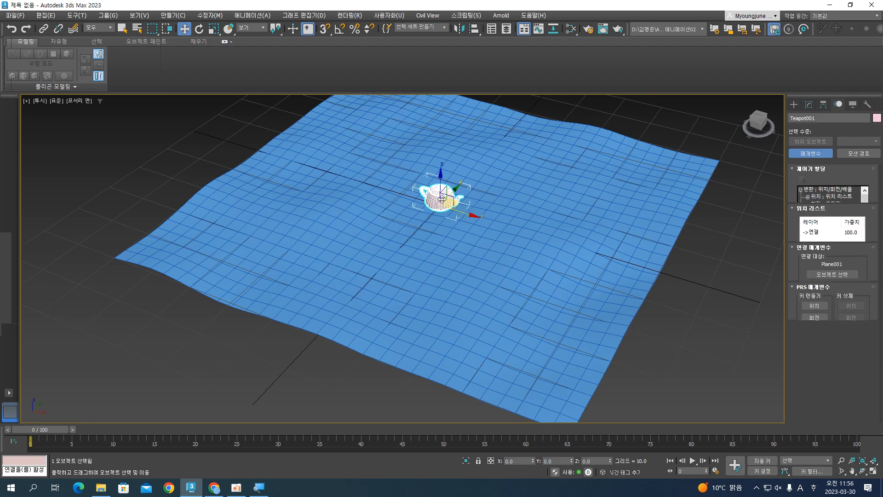
left_click(266, 17)
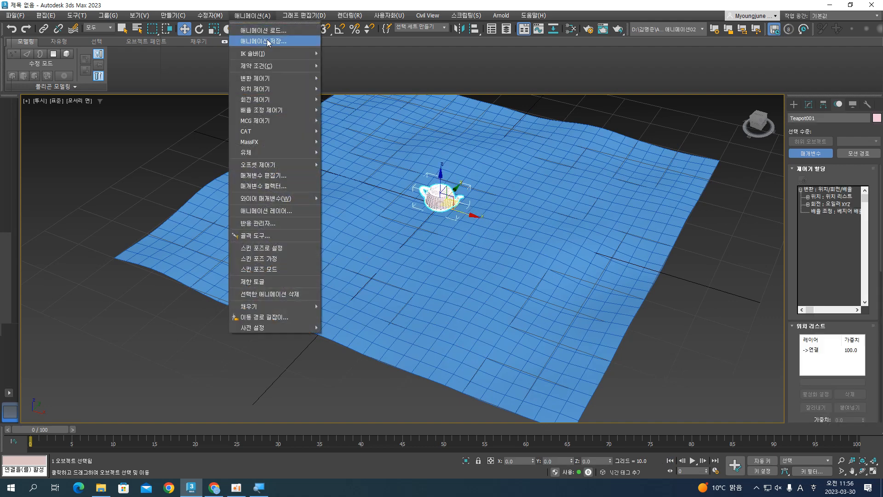
mouse_move(269, 67)
left_click(372, 69)
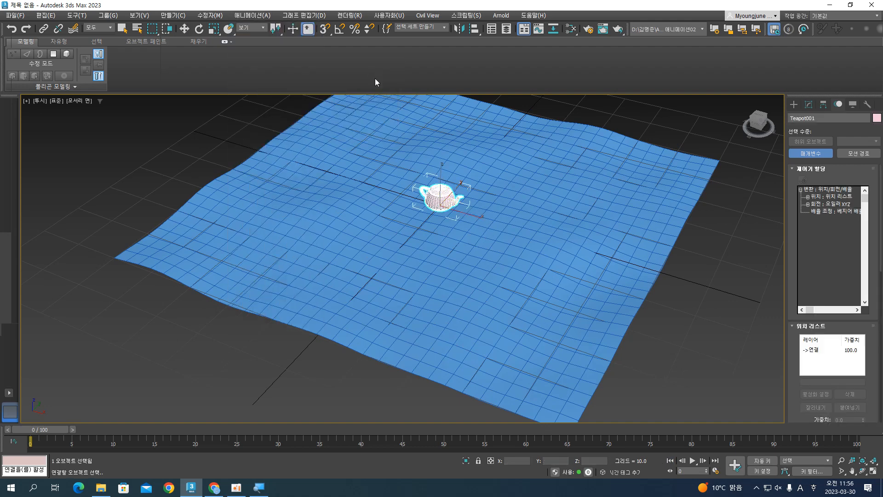
left_click(495, 202)
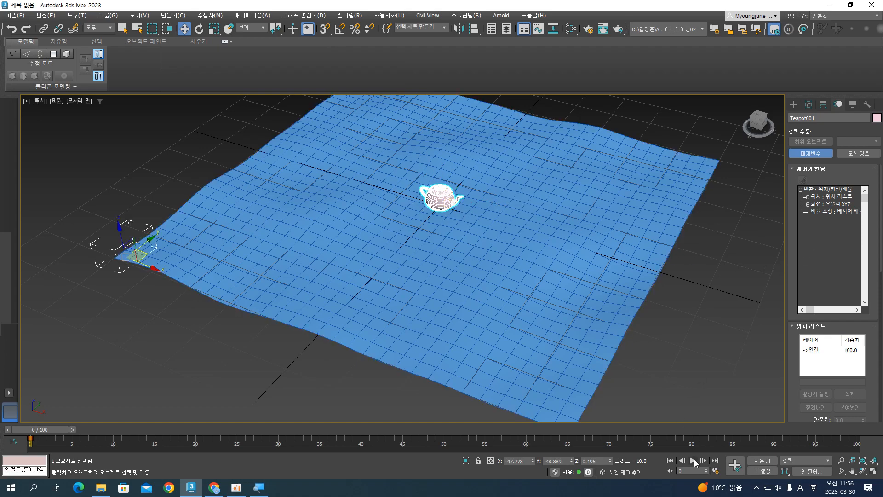
left_click(694, 458)
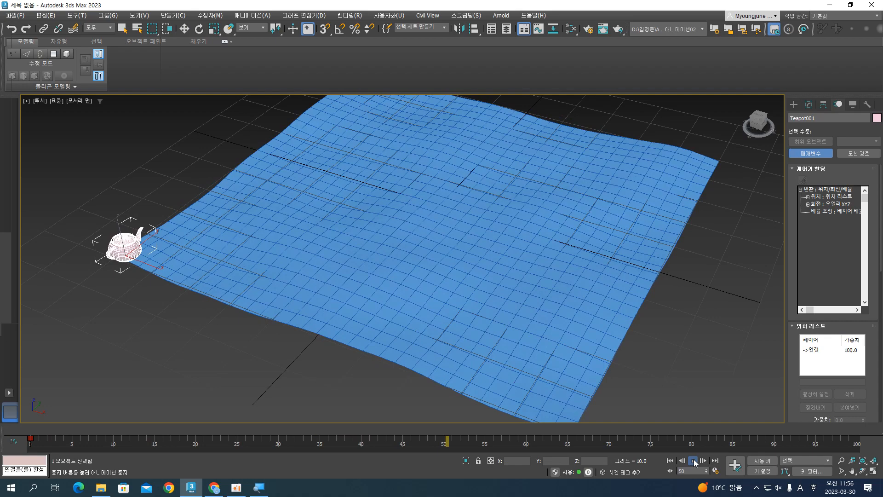
left_click(693, 460)
Step: Set the teapot's attachment position at frame 0 near the plane's middle (face 931, A 0.025, B 0.729) and play the animation
left_click_drag(630, 429, 646, 429)
left_click_drag(879, 256, 877, 359)
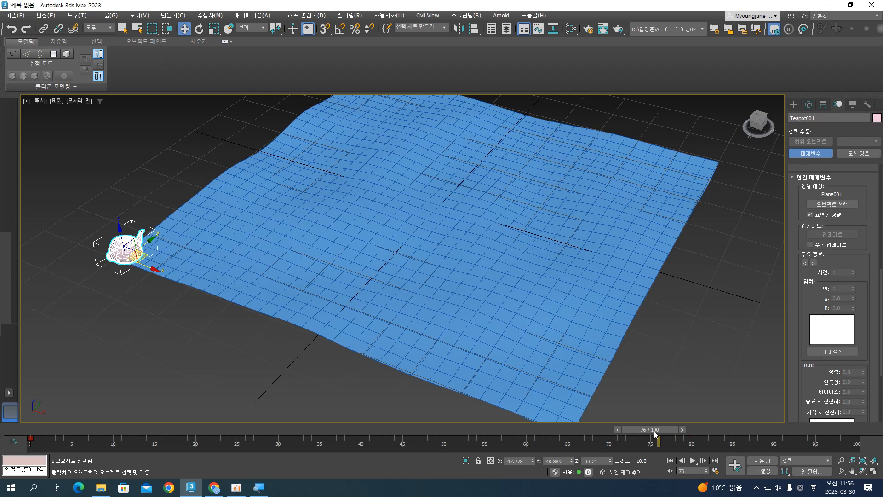
key("Home")
left_click(832, 352)
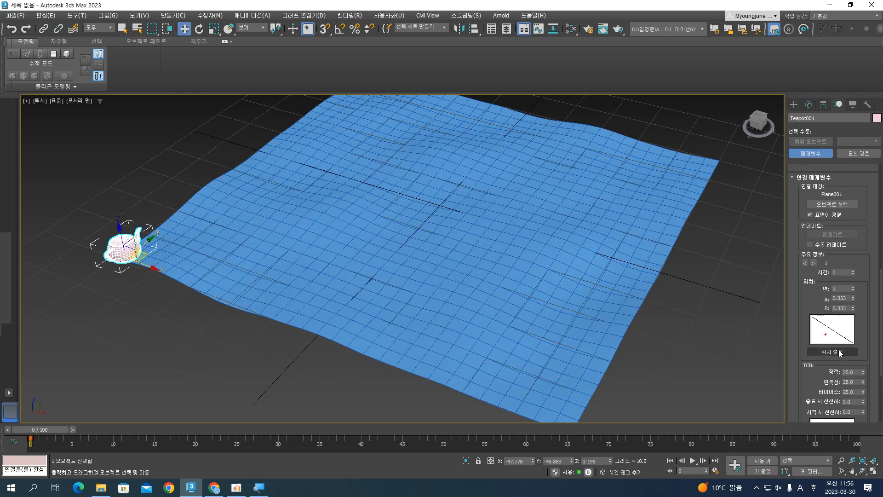
left_click(440, 207)
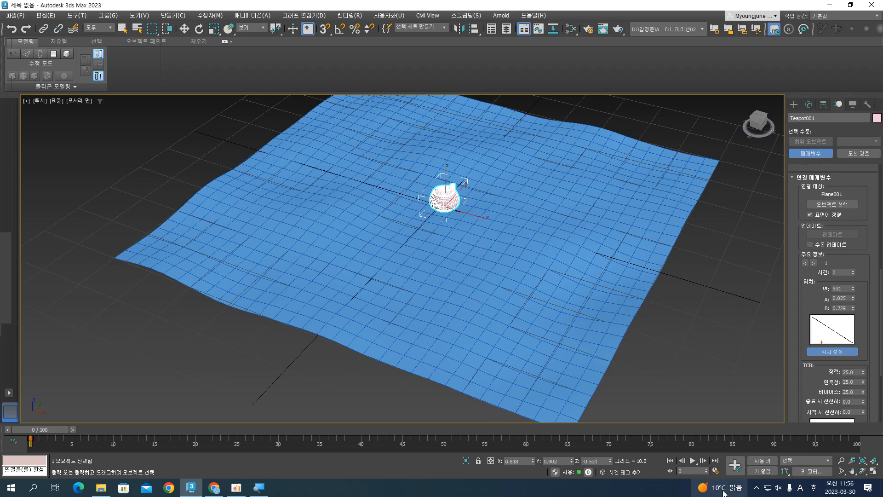
left_click(692, 461)
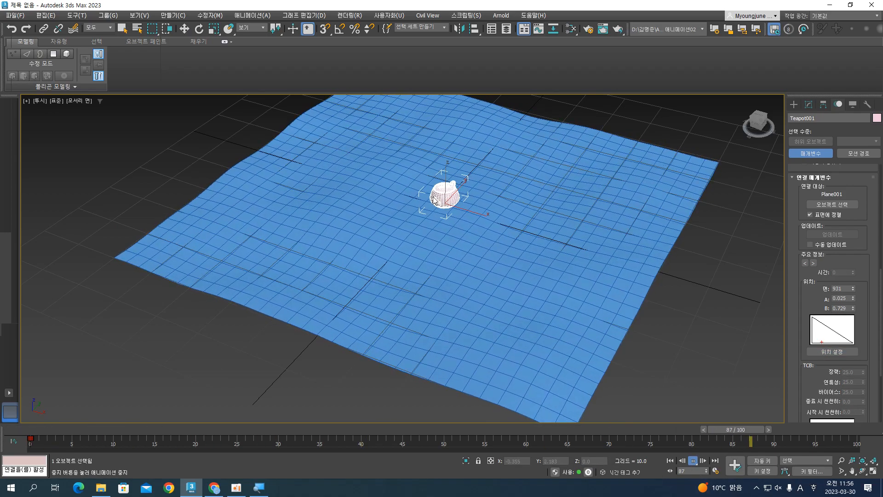
left_click(694, 462)
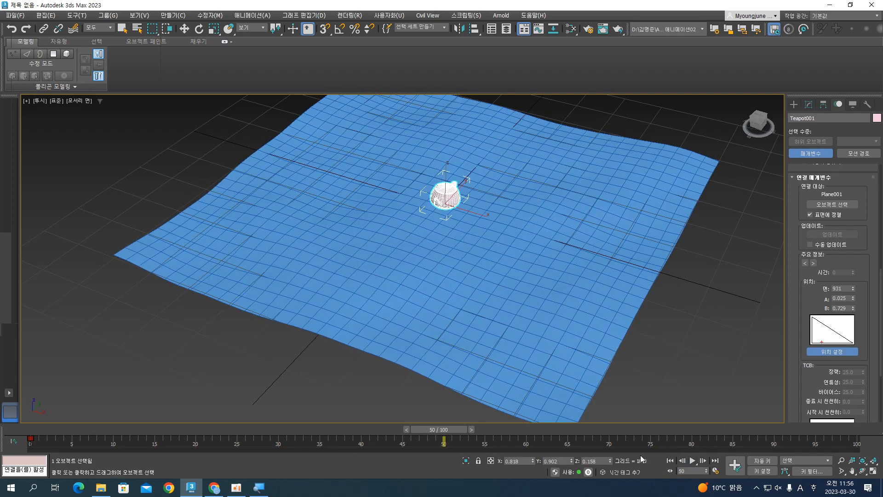
Step: Try animating the teapot's attachment position to face 1429 near the plane's far corner at frame 60, and play the animation
left_click_drag(443, 430, 525, 442)
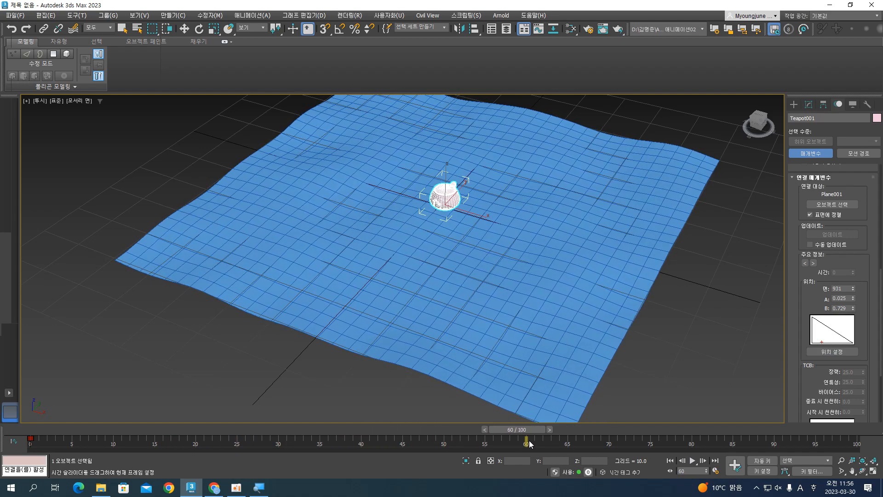
left_click(629, 202)
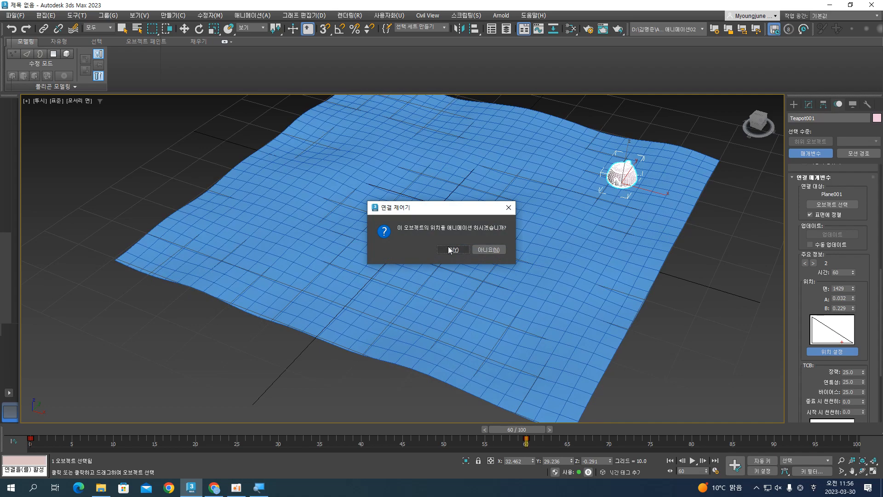
left_click(450, 250)
left_click_drag(532, 435, 1, 427)
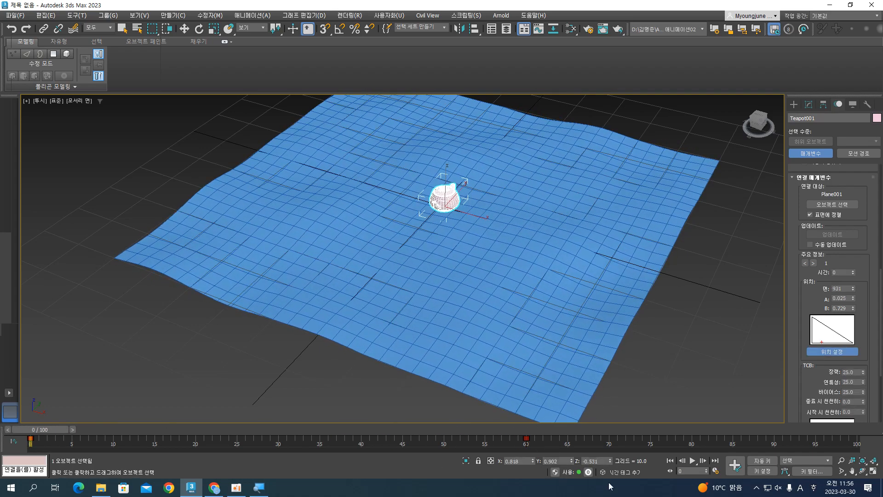
left_click(692, 460)
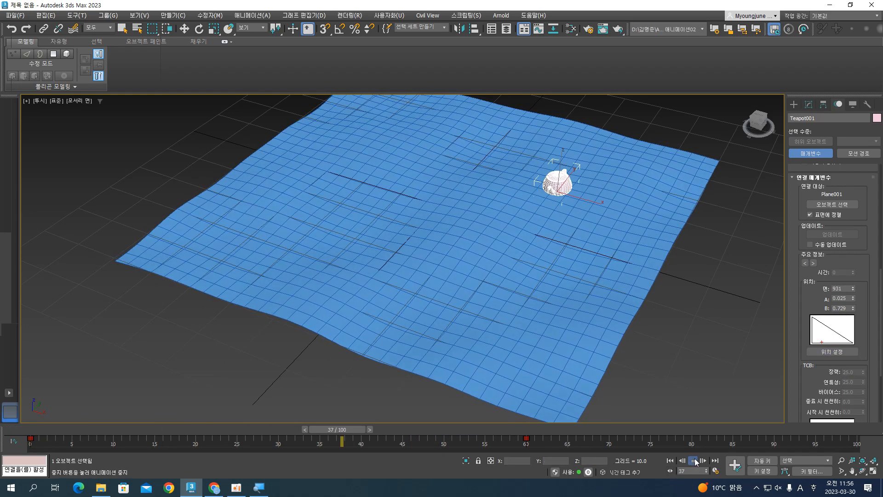
left_click(670, 460)
Step: Delete the teapot's attachment key at frame 60 and play the animation
left_click_drag(545, 440, 515, 446)
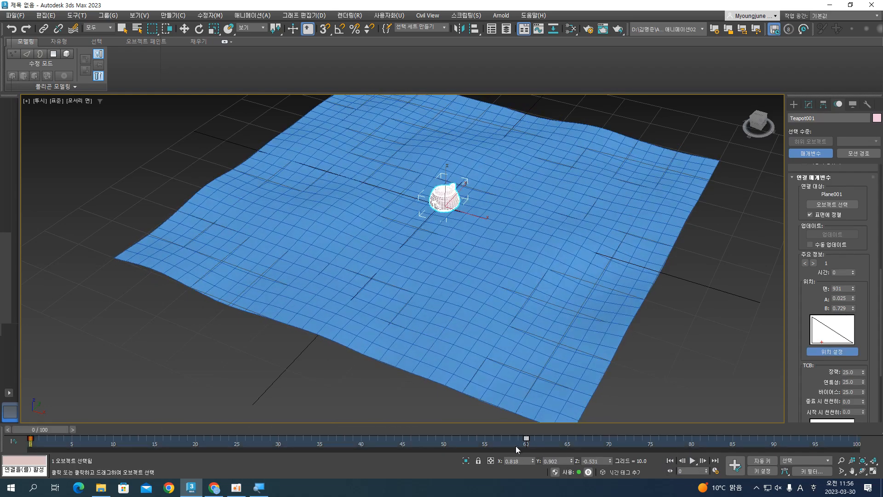
left_click(693, 460)
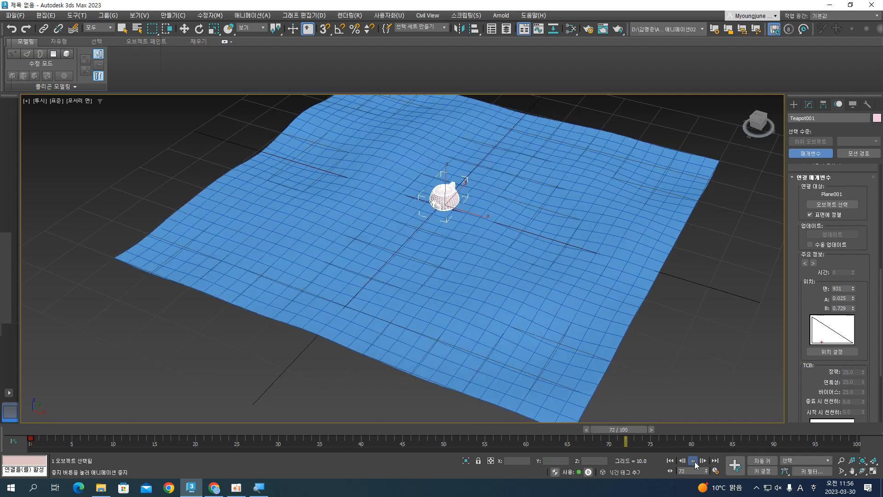
left_click(694, 461)
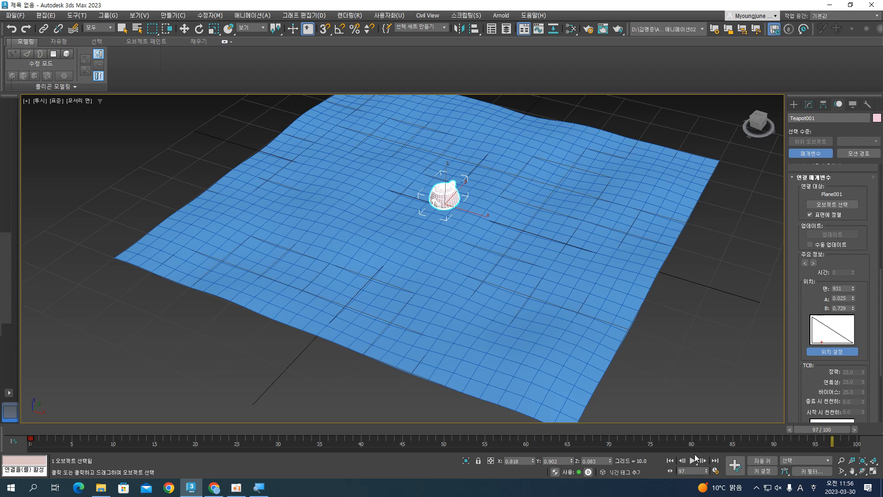
left_click(236, 488)
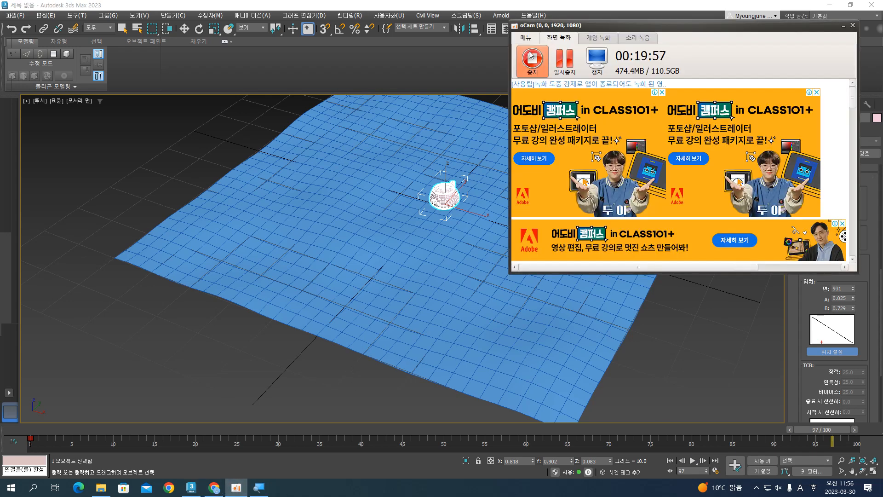
left_click(567, 64)
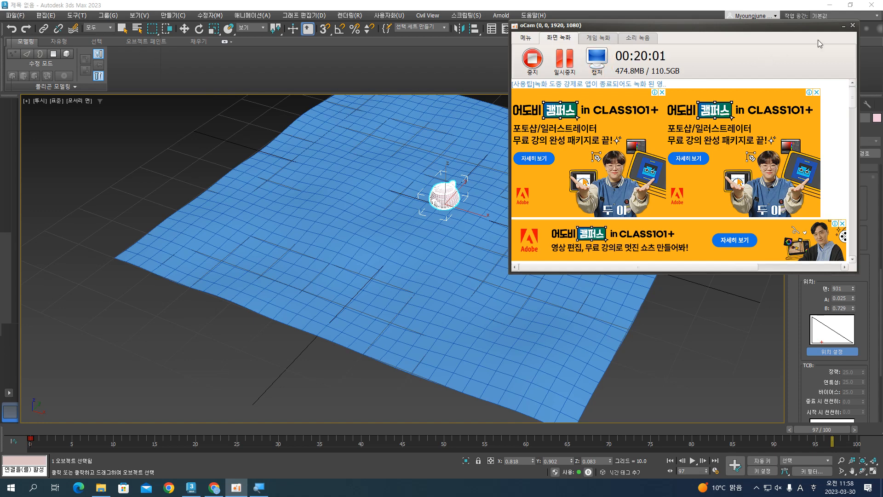
left_click(592, 4)
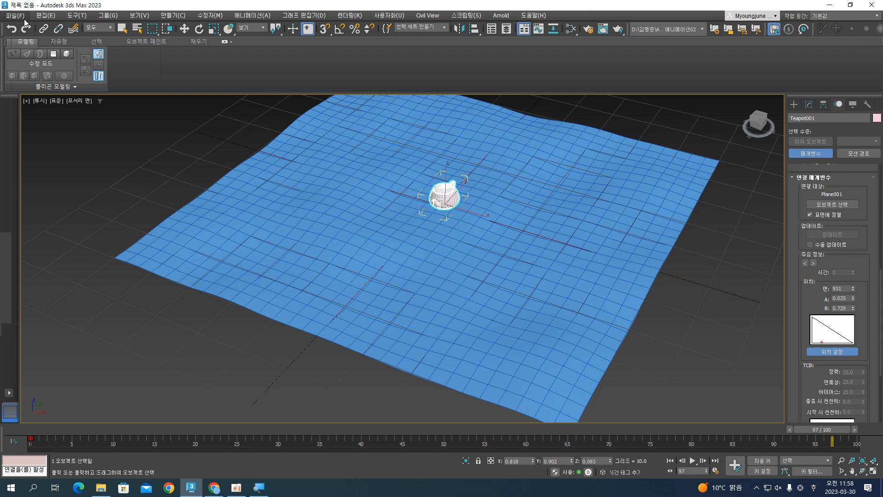
Step: Save the scene as 제약조건애니메이션_05_01 in the scenes folder
key("ctrl+s")
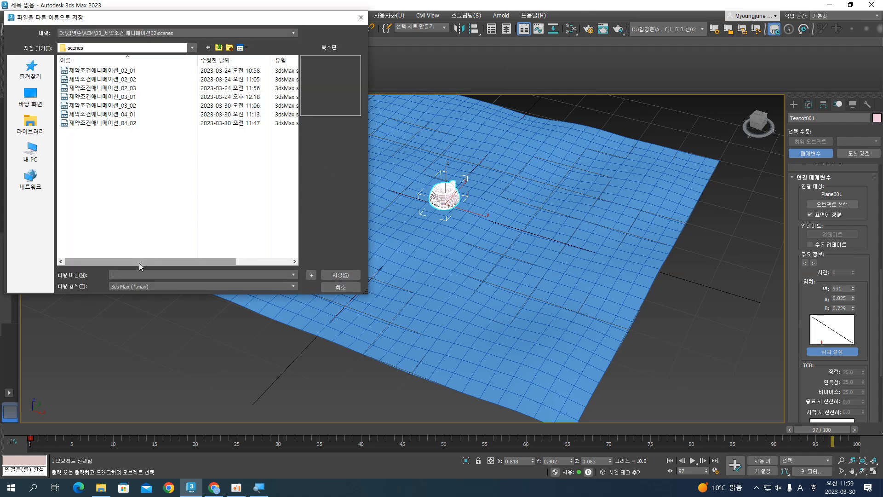
left_click(120, 124)
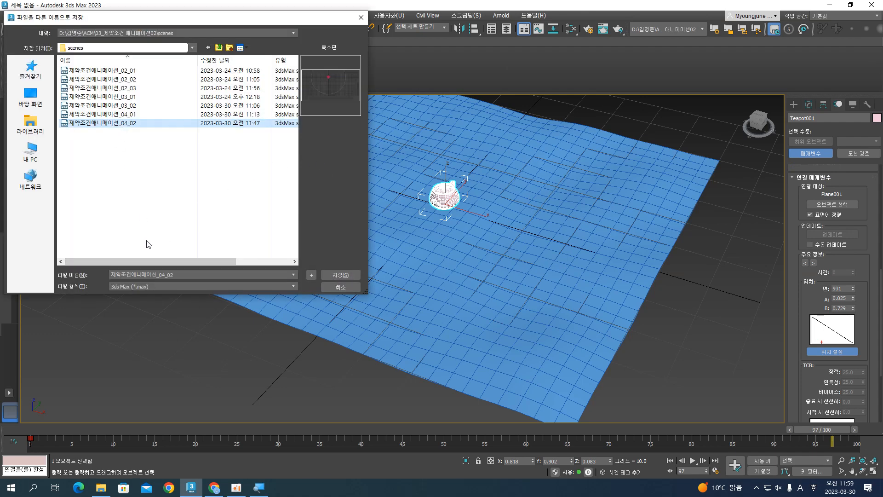
left_click(161, 274)
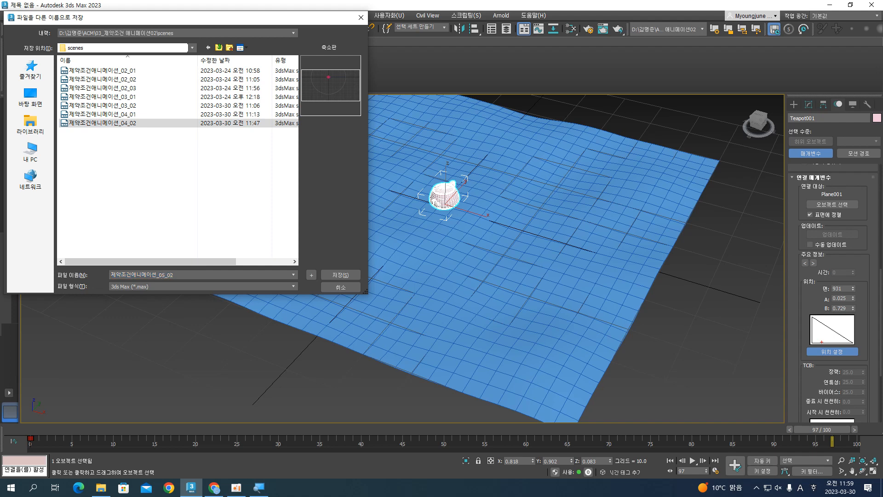
type("1")
key("Return")
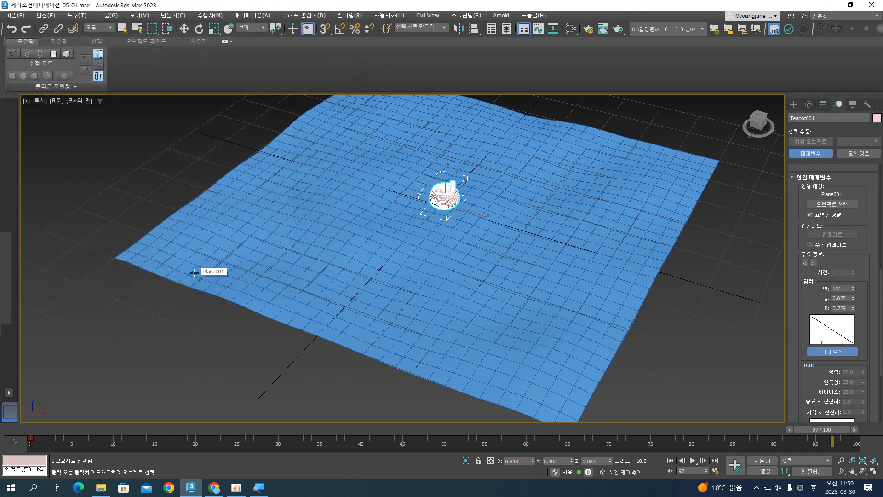
Step: Reset the program to a new empty scene
left_click(15, 16)
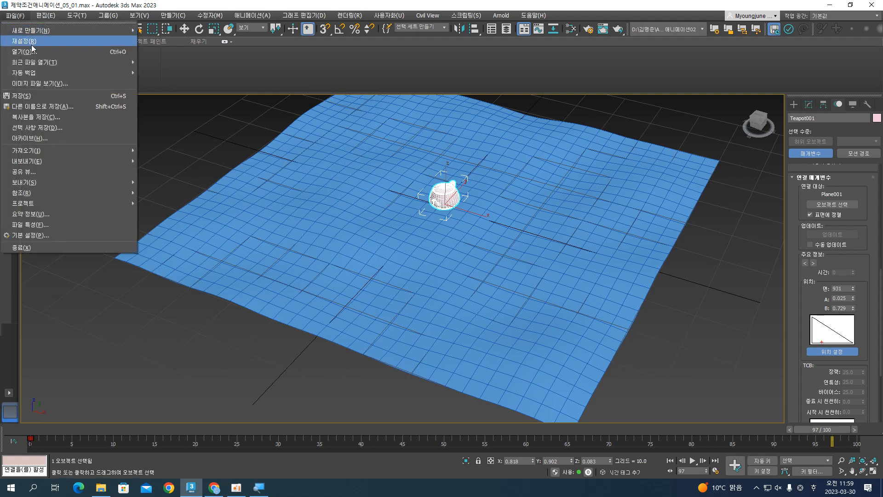
left_click(32, 45)
left_click(416, 257)
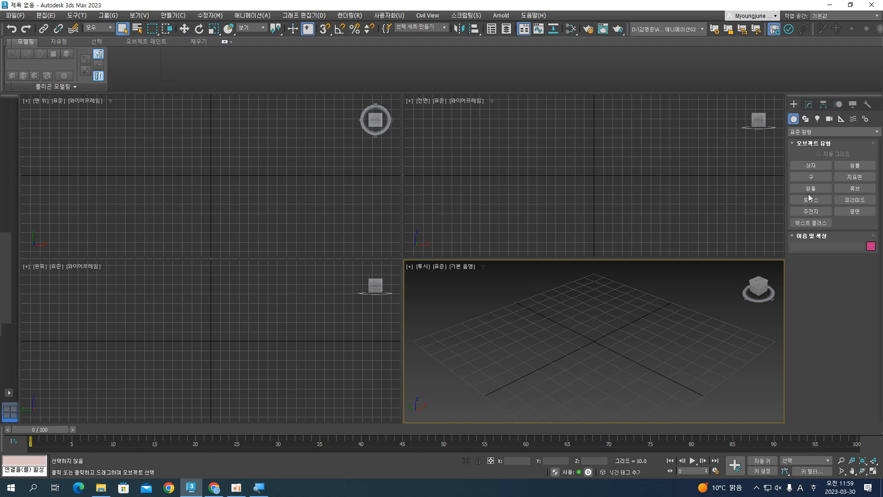
Step: Create a sphere with a radius of about 41 at the grid's center and maximize the perspective view
left_click(847, 213)
left_click(811, 177)
left_click_drag(595, 339, 638, 375)
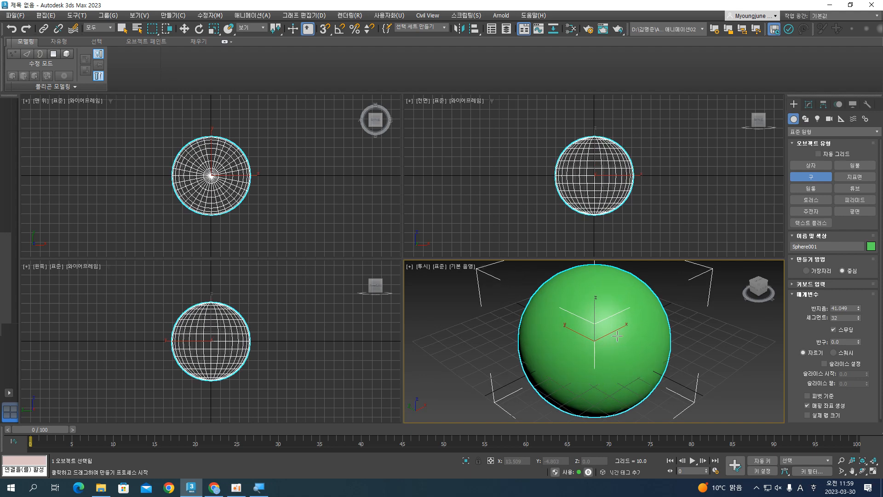
key("alt+w")
scroll(500, 258, "down", 5)
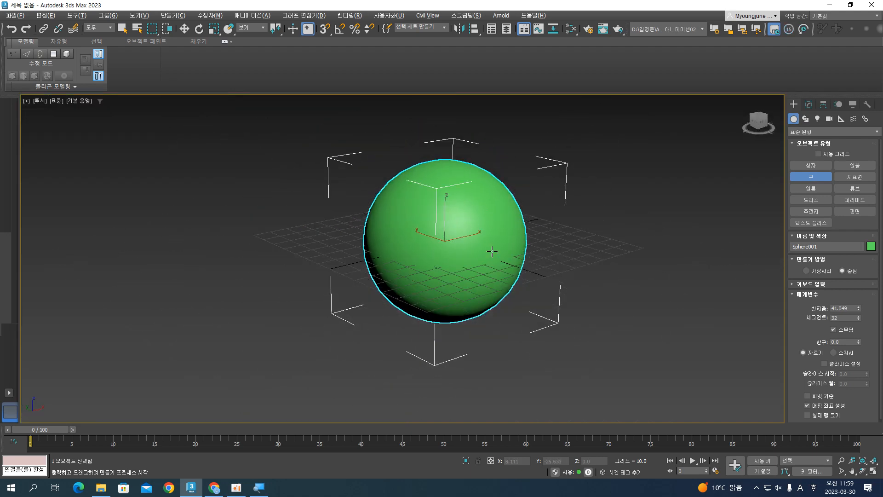
Step: Create a plane about 12.3 long and 9.4 wide on the grid beside the sphere and show the scene explorer
scroll(538, 239, "up", 4)
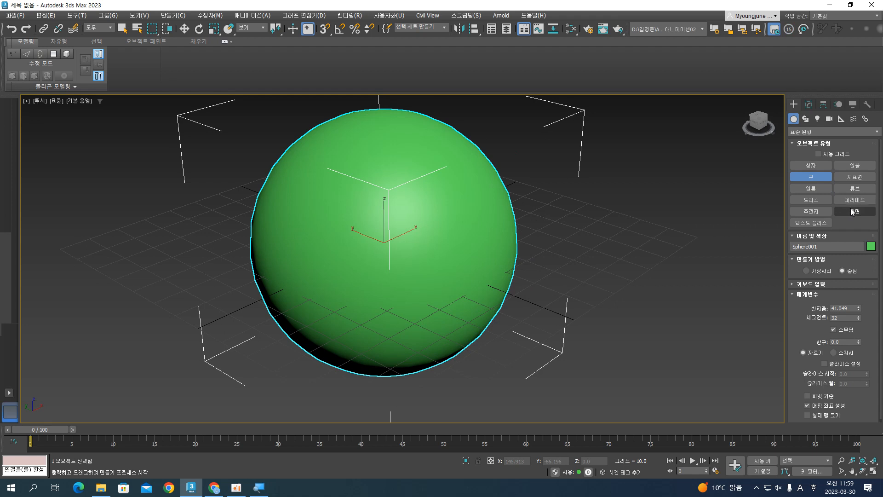
left_click(852, 212)
left_click_drag(169, 341, 231, 344)
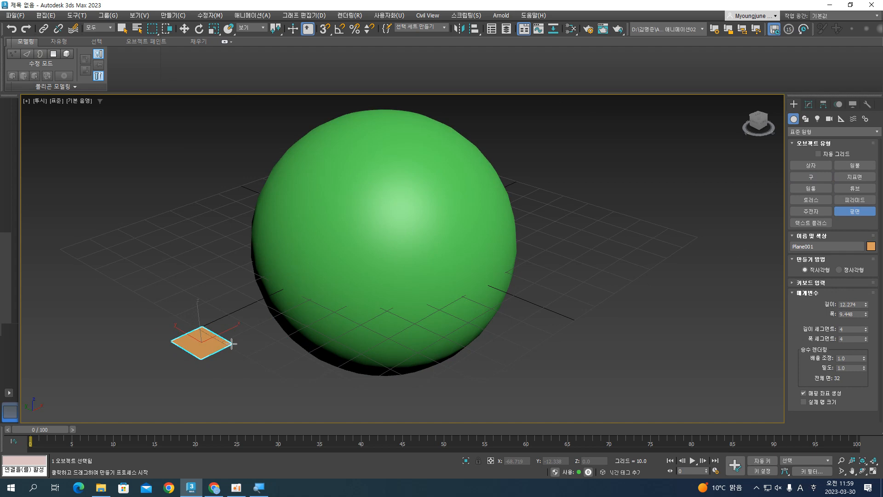
key("w")
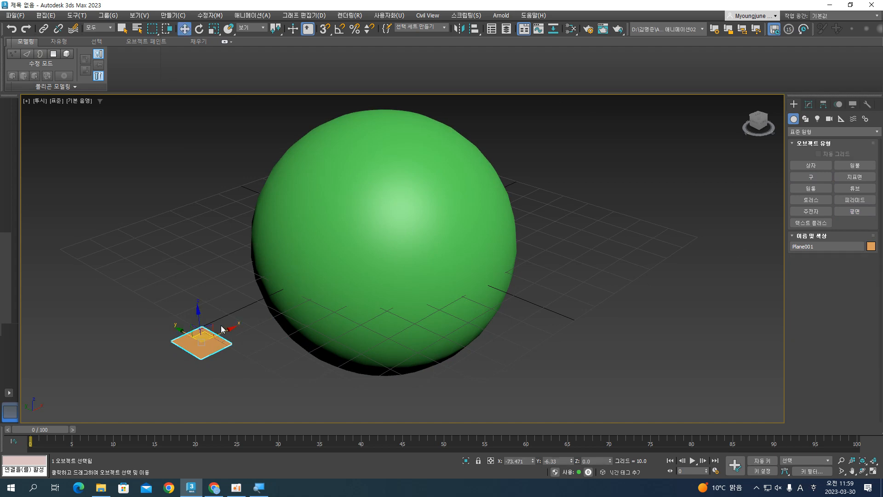
left_click(491, 31)
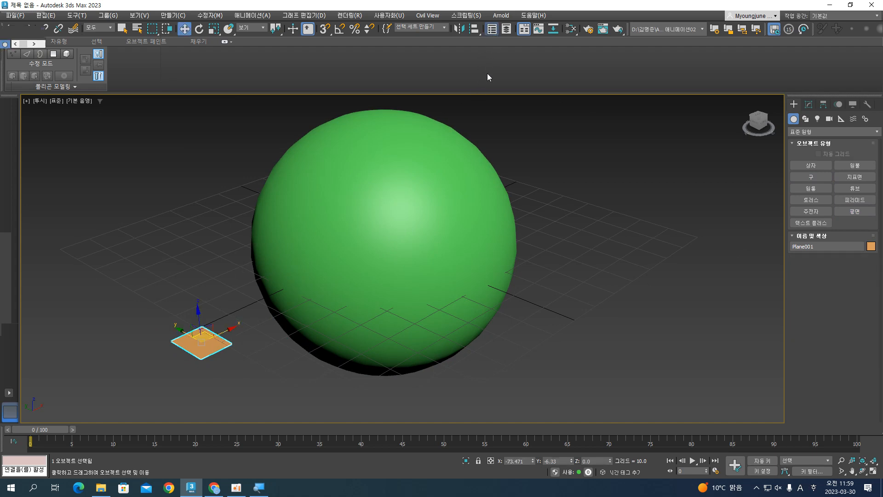
Step: Set the plane's length and width to 10 and its length and width segments to 10
left_click(809, 105)
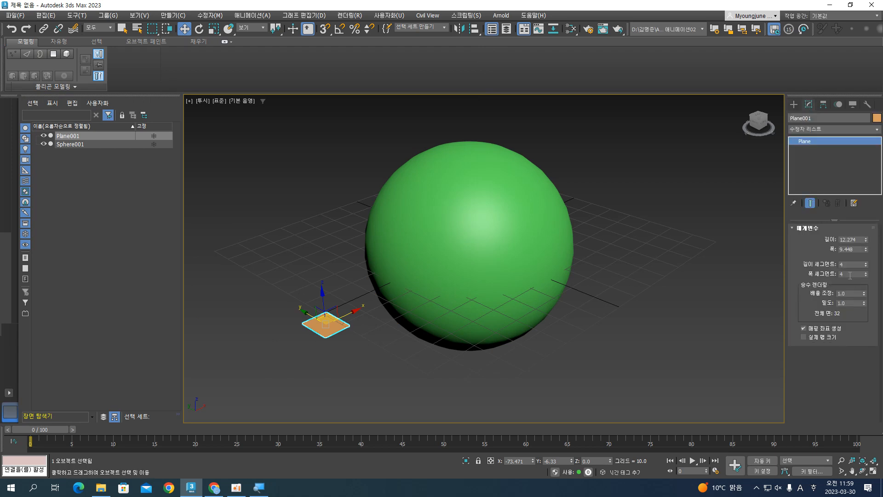
double_click(852, 264)
type("10")
key("Tab")
double_click(847, 239)
type("10")
key("Tab")
key("Return")
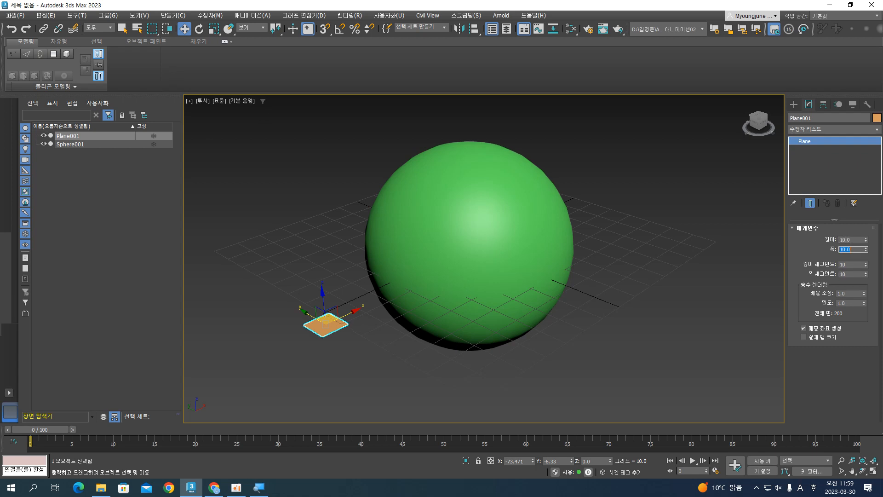
Step: Set the sphere's radius to 40 and turn on the edged faces display in the viewport
middle_click_drag(481, 253, 416, 254, "alt")
left_click(416, 253)
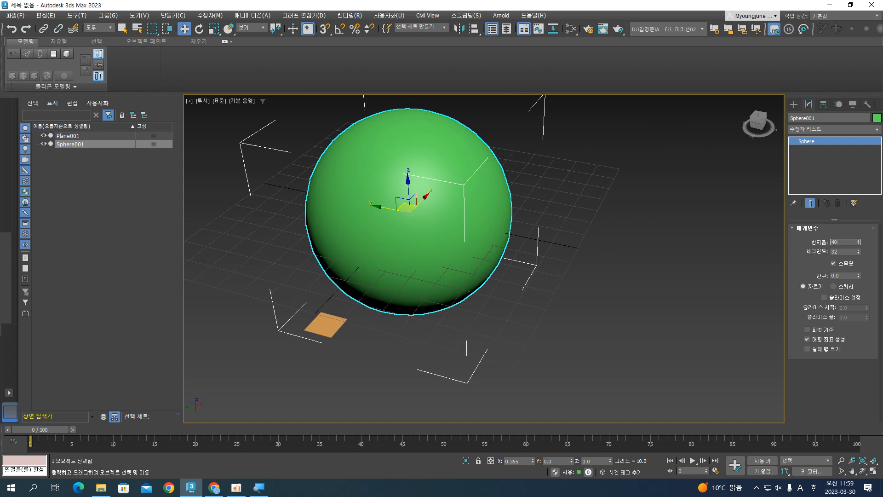
type("40")
key("Return")
key("F4")
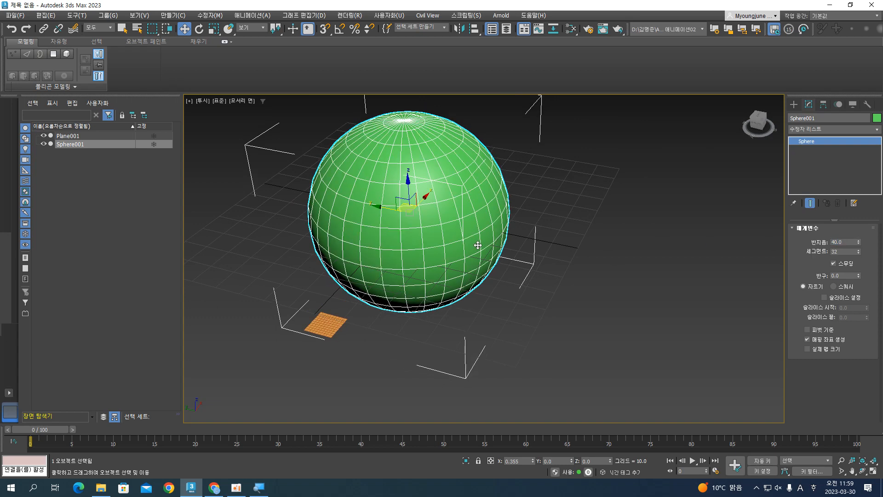
middle_click_drag(478, 245, 448, 279, "alt")
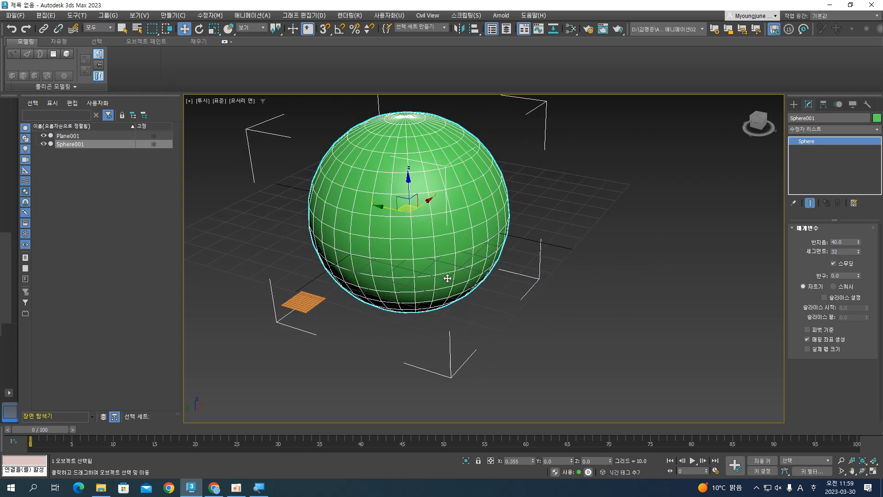
left_click(314, 292)
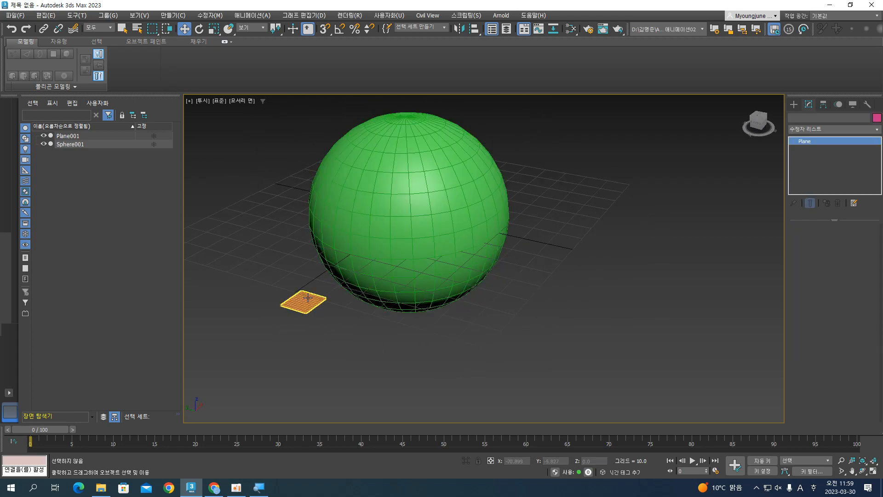
left_click(303, 297)
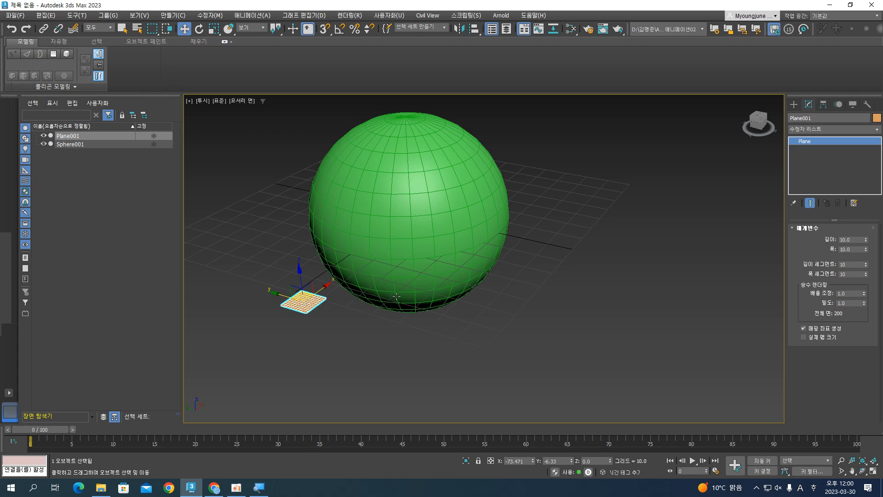
middle_click_drag(401, 294, 462, 308)
middle_click_drag(355, 312, 333, 306, "alt")
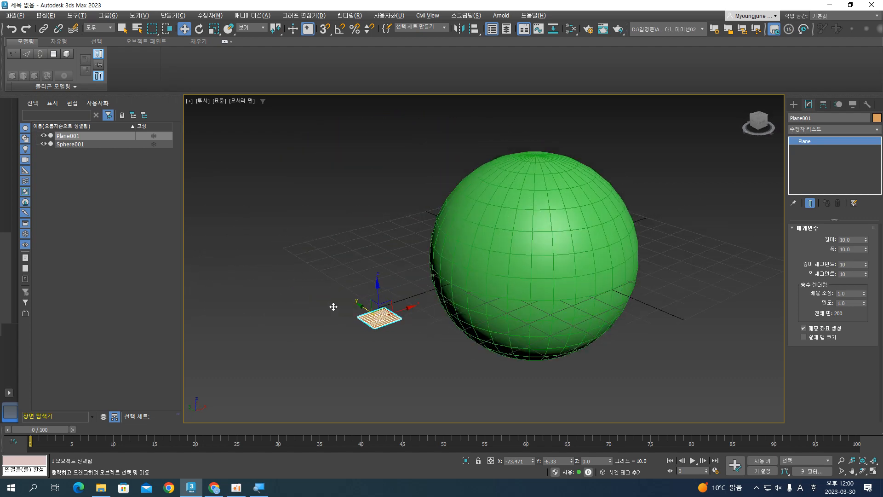
middle_click_drag(466, 326, 441, 300)
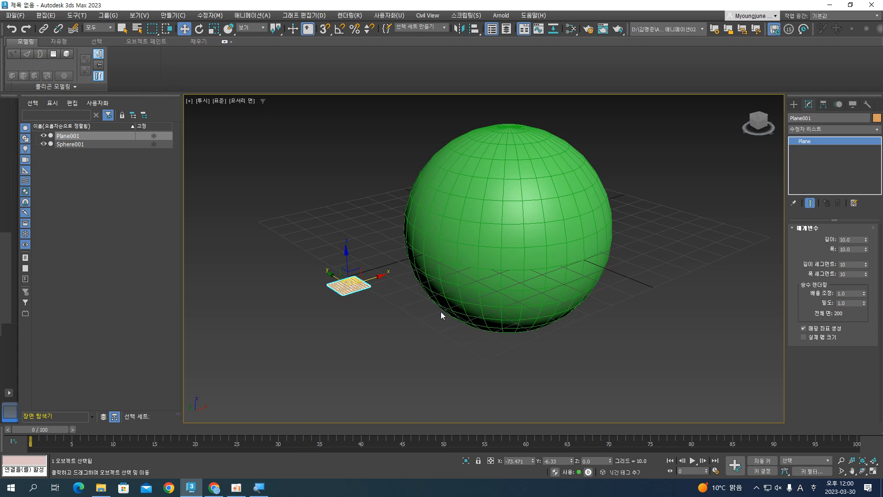
left_click(449, 292)
middle_click_drag(364, 316, 356, 301, "alt")
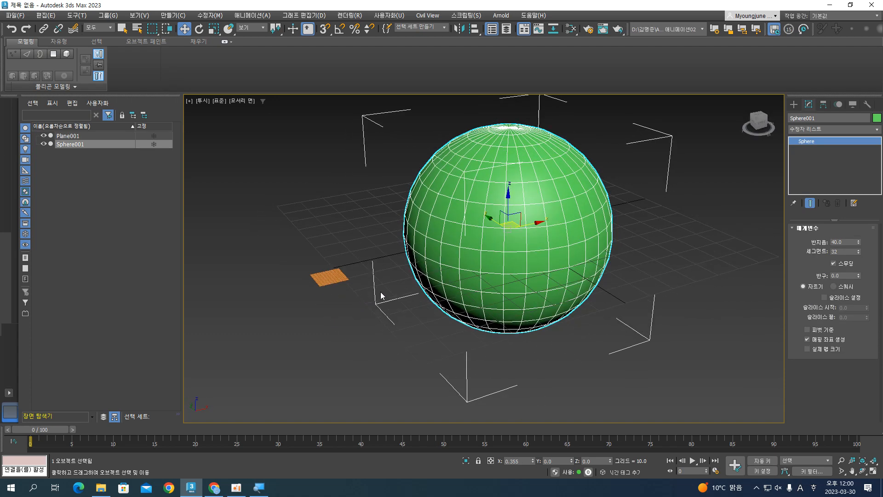
Step: Try a Surface constraint on the small plane with the sphere as its target surface
left_click(320, 274)
key("ctrl")
key("ctrl")
key("ctrl")
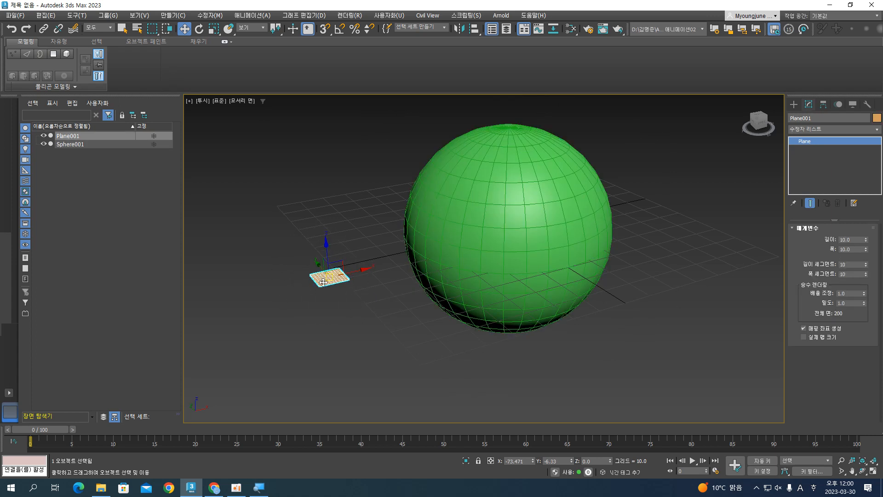
left_click(264, 18)
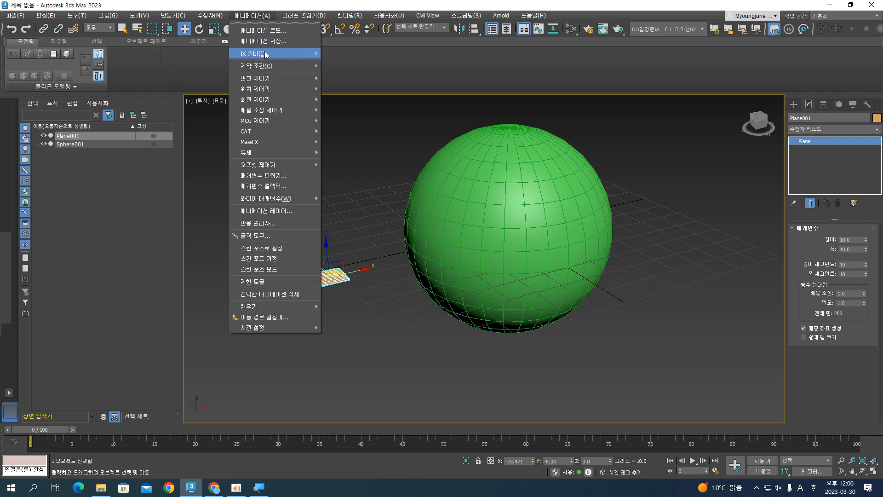
mouse_move(295, 66)
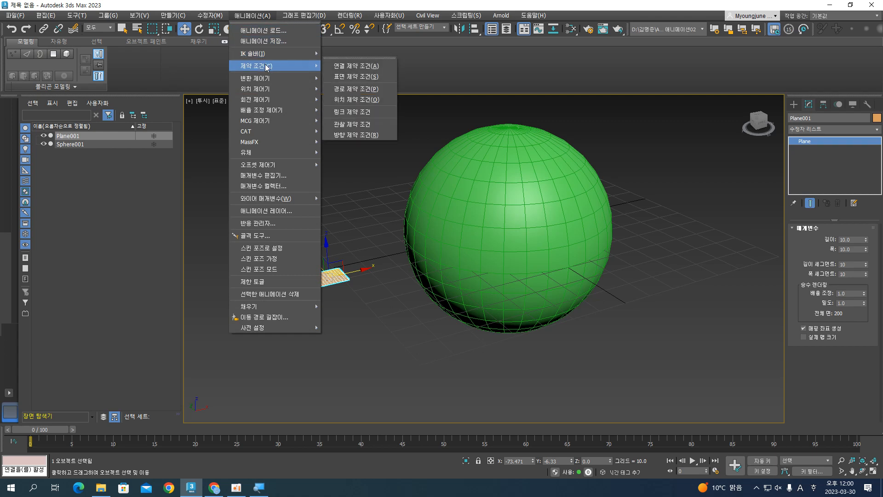
left_click(369, 77)
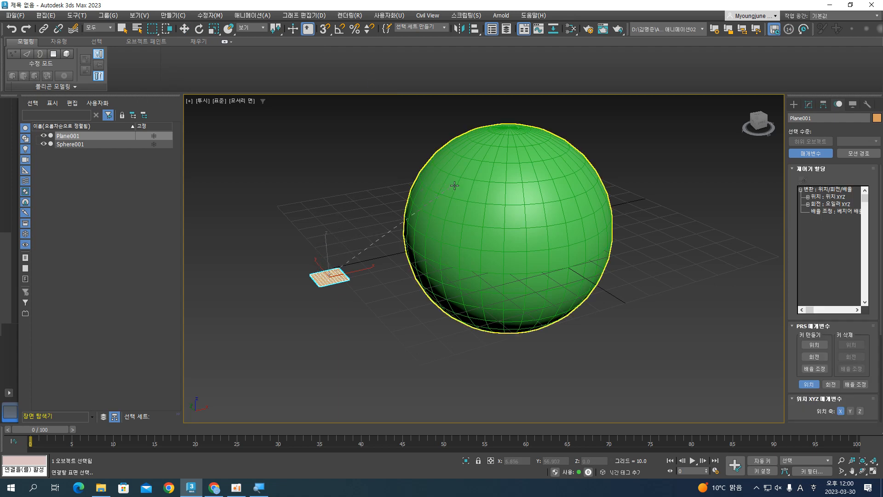
left_click(497, 189)
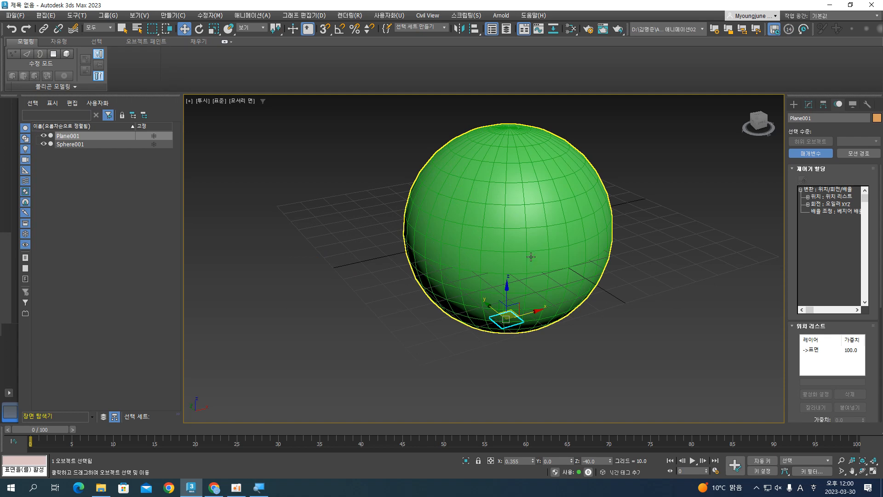
Step: Check the plane's placement on the sphere from below, and undo the Surface constraint
middle_click_drag(510, 344, 510, 328, "alt")
key("ctrl")
key("ctrl")
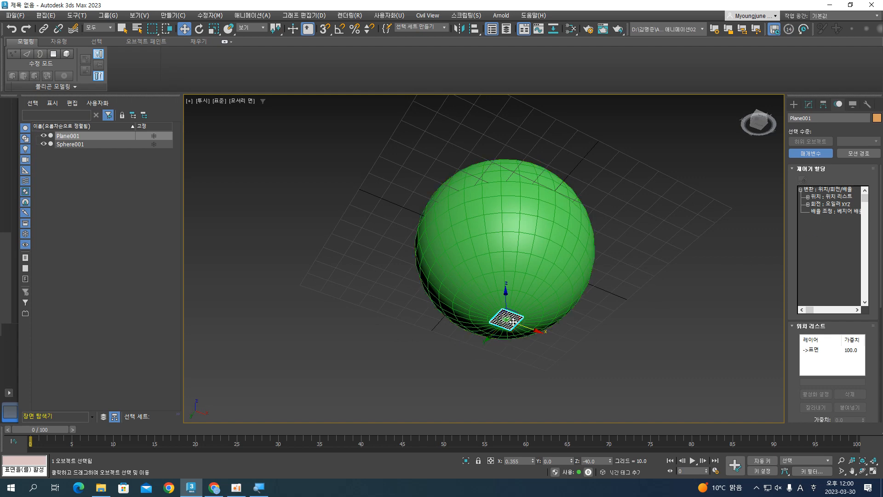
key("ctrl")
key("ctrl+z")
key("ctrl+z")
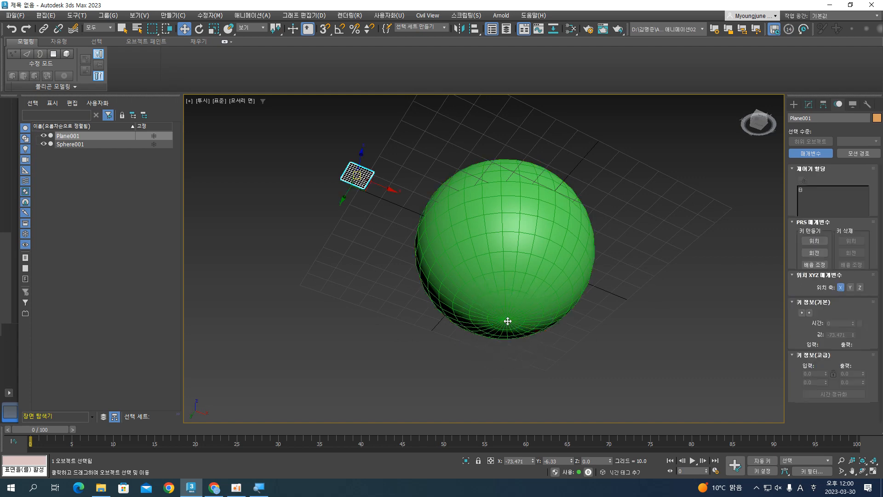
Step: Apply a Surface constraint to the plane again, picking the sphere as the surface object
middle_click_drag(399, 232, 331, 281, "alt")
left_click(337, 272)
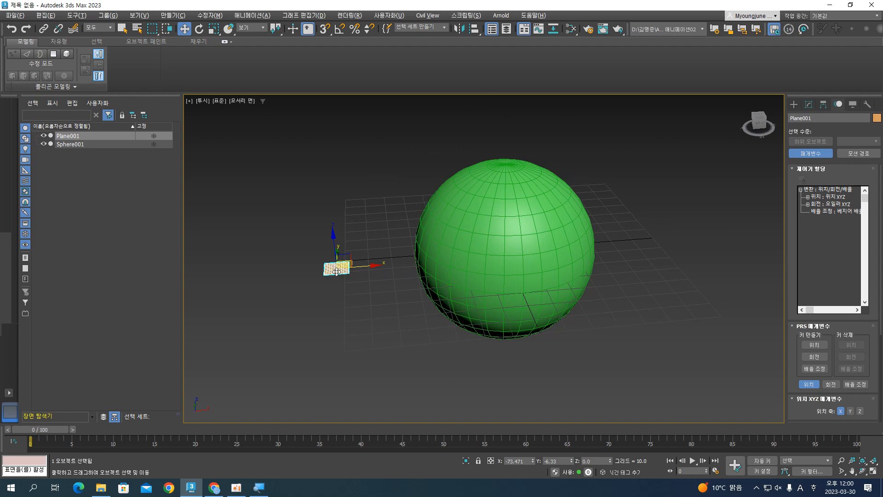
left_click(259, 17)
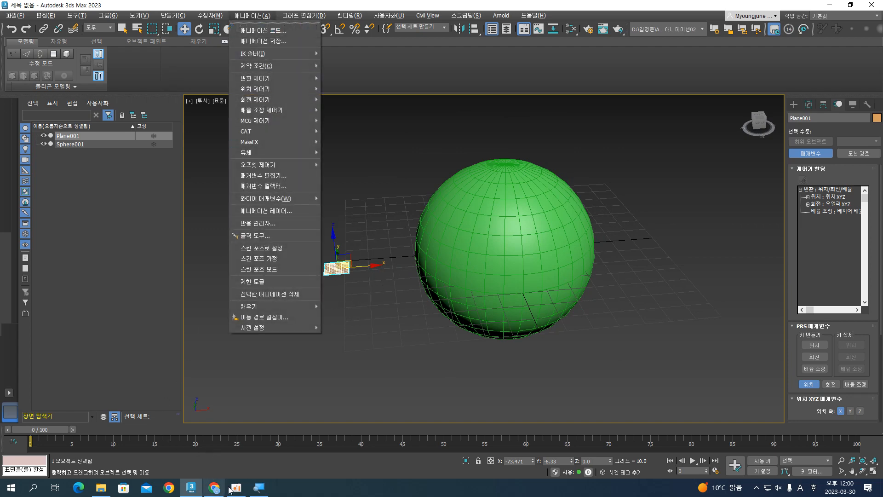
left_click(235, 490)
left_click(262, 32)
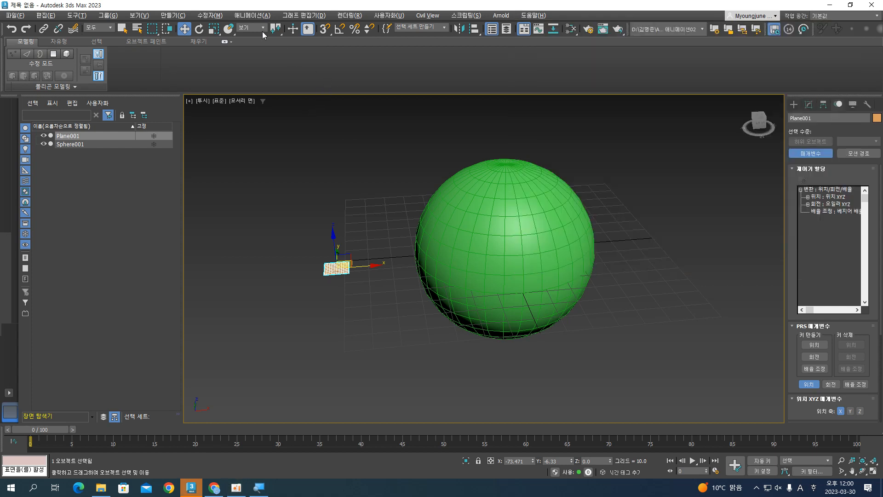
left_click(252, 16)
mouse_move(264, 67)
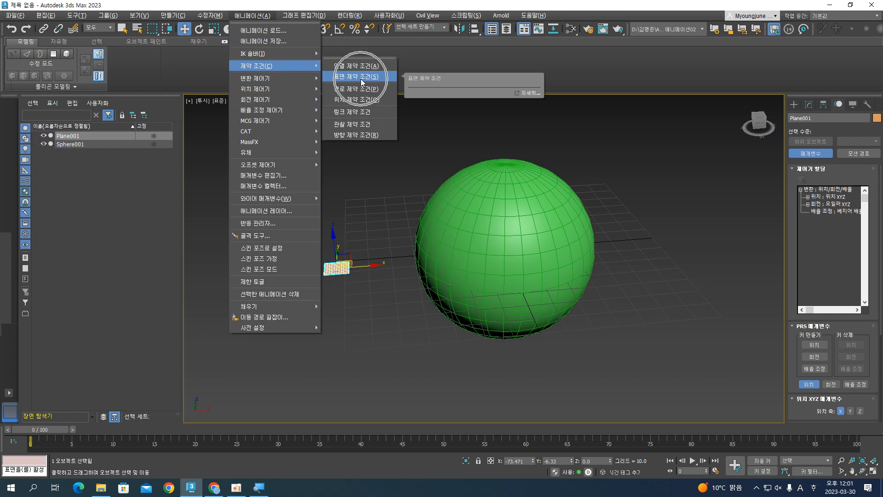
left_click(360, 77)
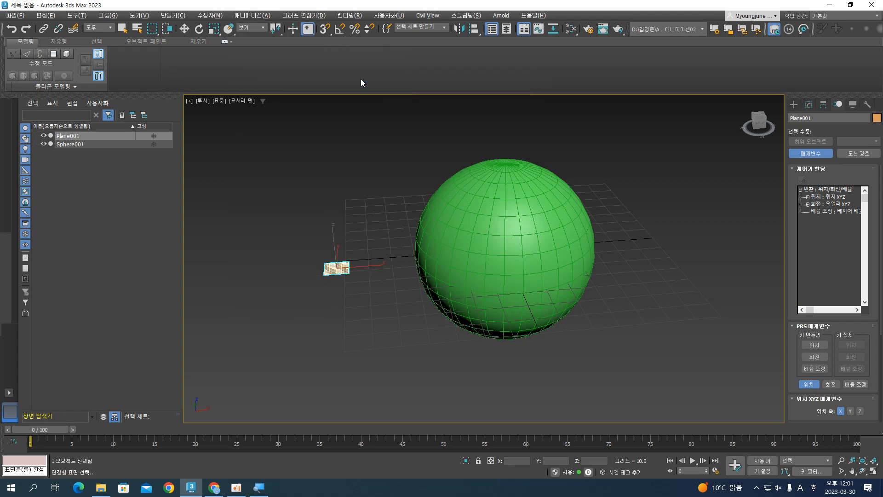
left_click(497, 237)
Step: Examine the plane from beneath the sphere and bring up its surface controller parameters
middle_click_drag(497, 260, 507, 232, "alt")
key("ctrl")
key("ctrl")
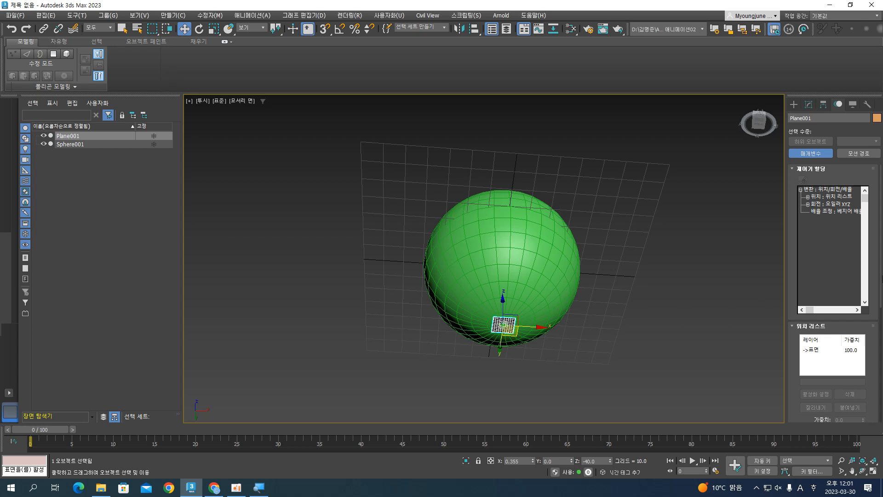
scroll(881, 275, "down", 5)
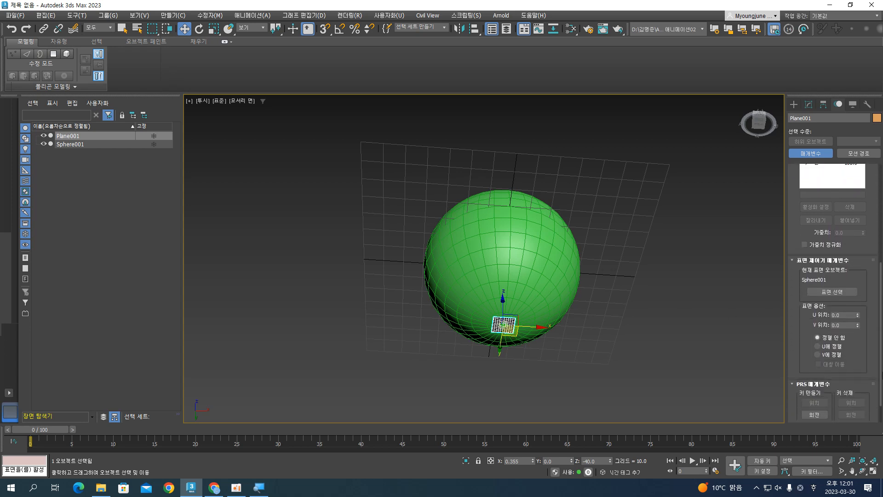
left_click_drag(882, 388, 882, 394)
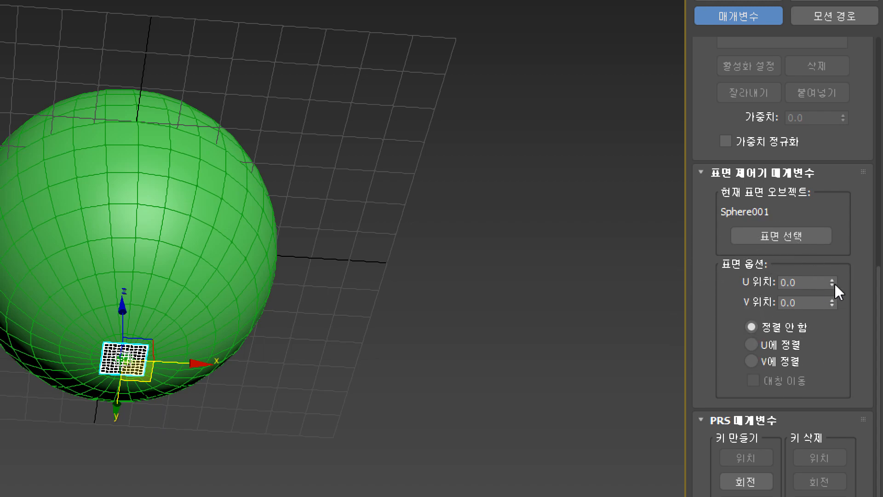
Step: Try moving the plane along the sphere with the Surface constraint's V position, leaving it at 4.71
left_click_drag(828, 304, 721, 166)
middle_click_drag(446, 463, 350, 496, "alt")
scroll(348, 474, "down", 2)
middle_click_drag(344, 453, 327, 262)
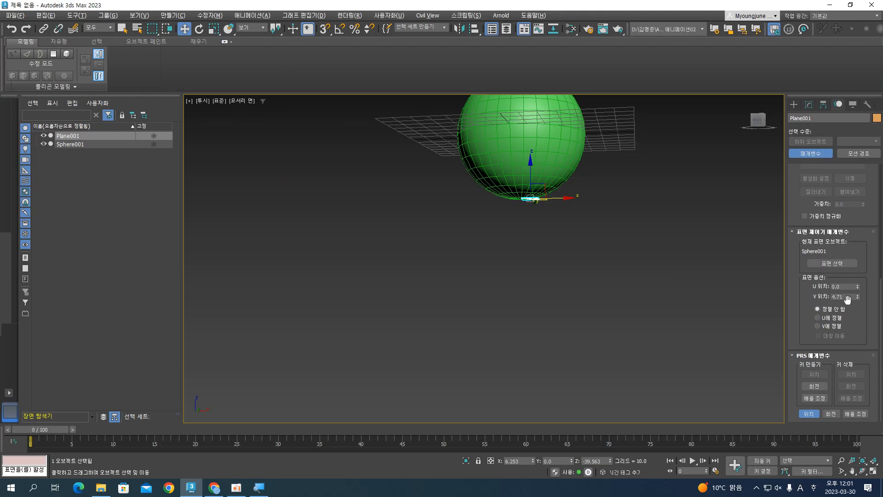
left_click_drag(858, 297, 772, 125)
right_click(771, 125)
middle_click_drag(743, 225, 698, 258)
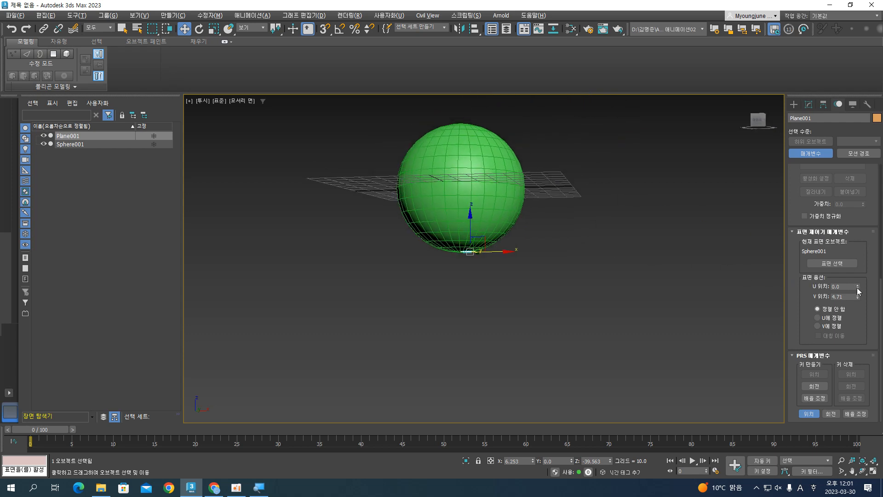
Step: Set the Surface constraint's V position to 47.948 and try varying the U position before checking the plane's placement
left_click_drag(858, 297, 812, 347)
left_click_drag(859, 287, 660, 444)
right_click(659, 444)
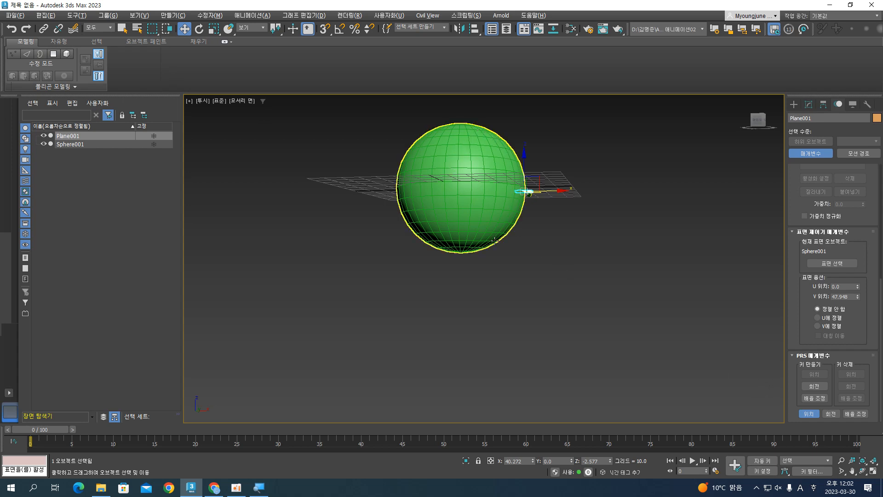
middle_click_drag(500, 233, 493, 200, "alt")
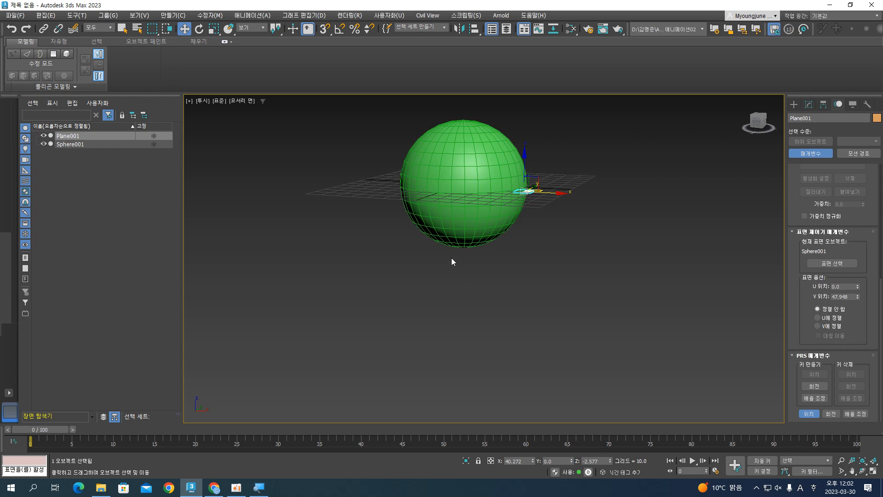
scroll(474, 244, "up", 3)
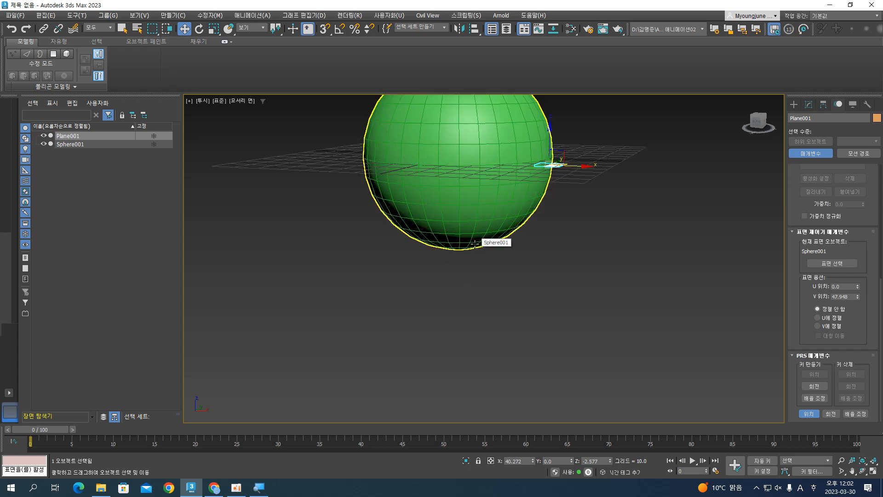
middle_click_drag(475, 237, 457, 317)
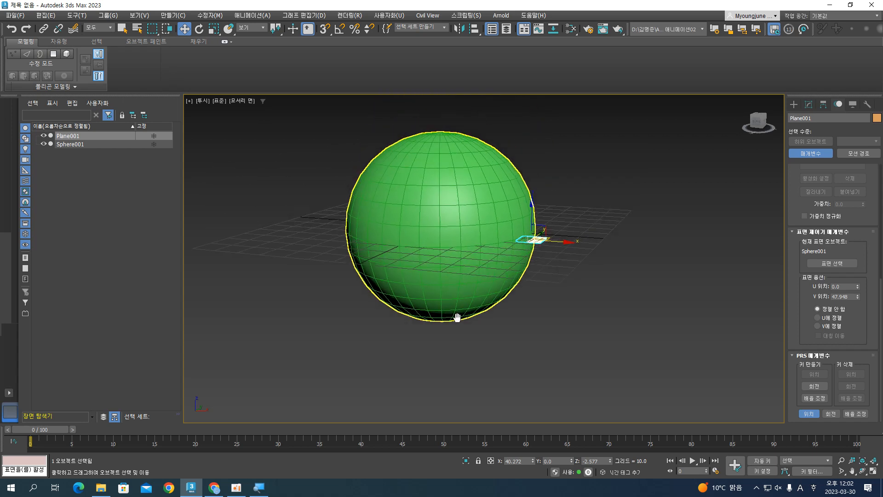
left_click(533, 240)
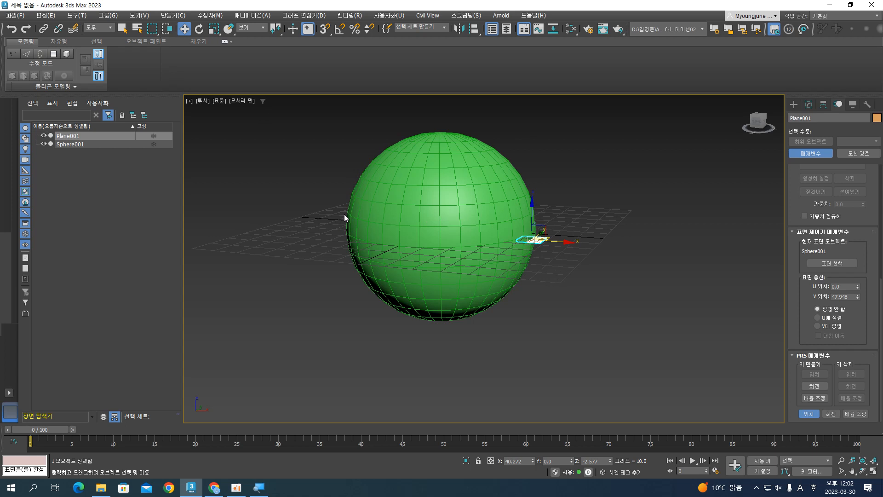
key("ctrl")
key("ctrl")
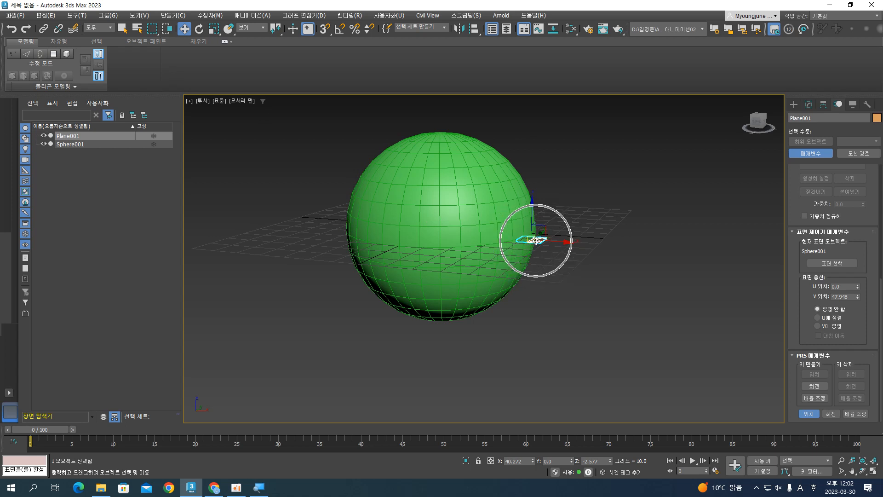
key("ctrl")
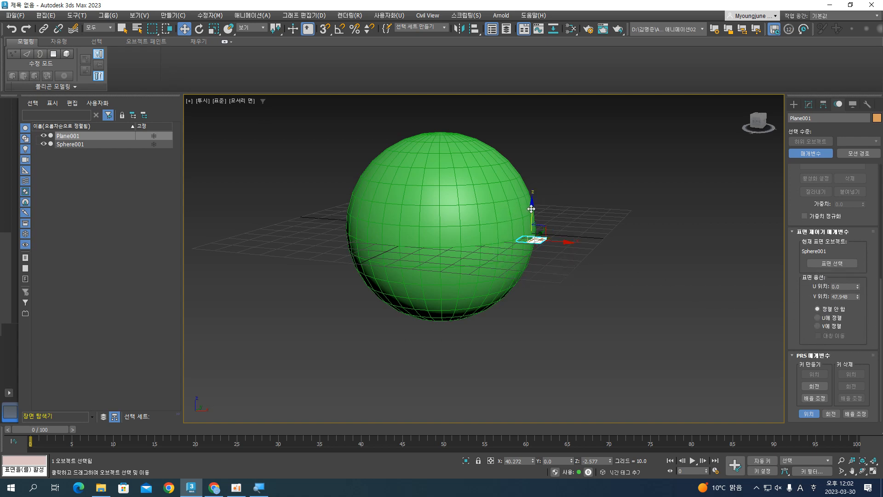
key("ctrl")
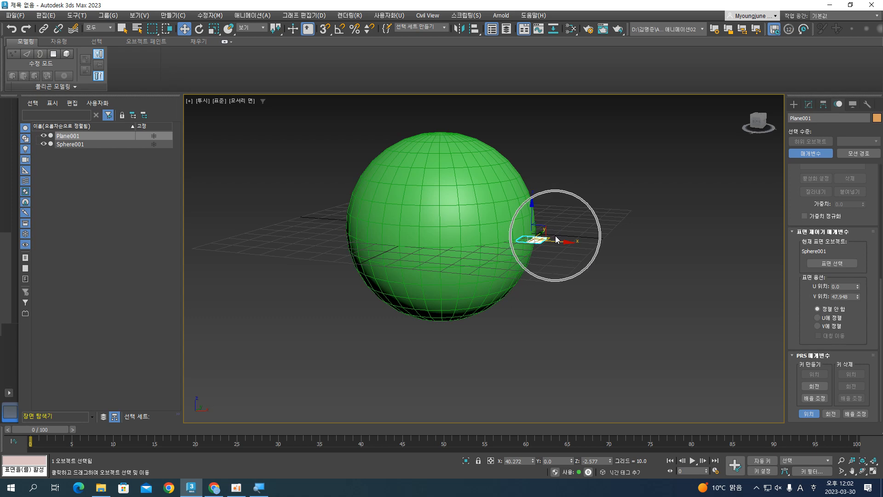
Step: Align the plane to the surface's U direction at V position 84.388, then try V alignment while varying the V position
left_click(836, 317)
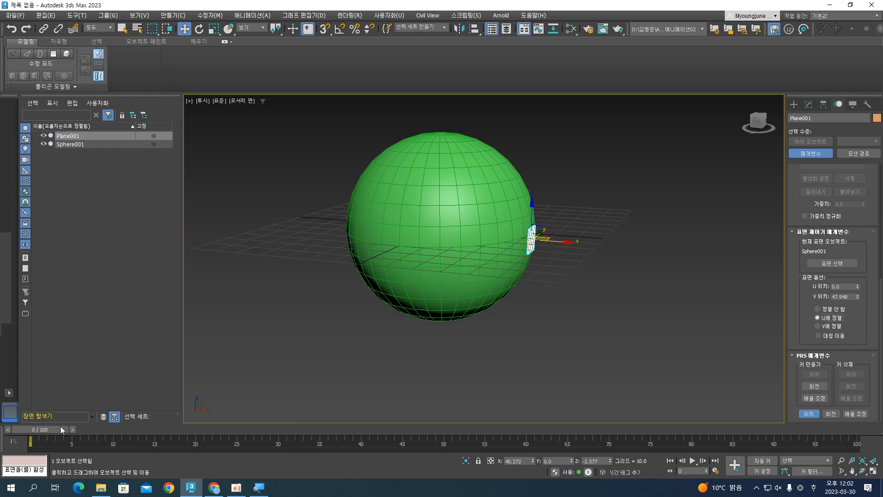
left_click_drag(857, 298, 854, 264)
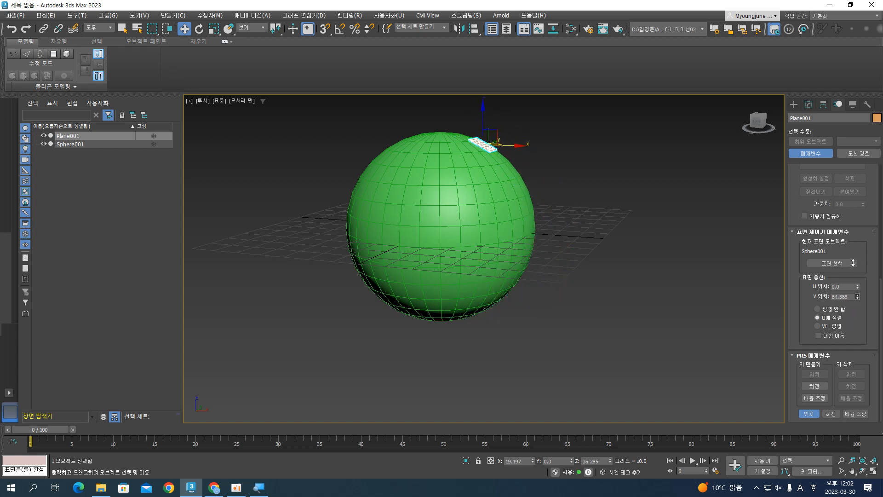
left_click(834, 327)
left_click_drag(858, 297, 776, 446)
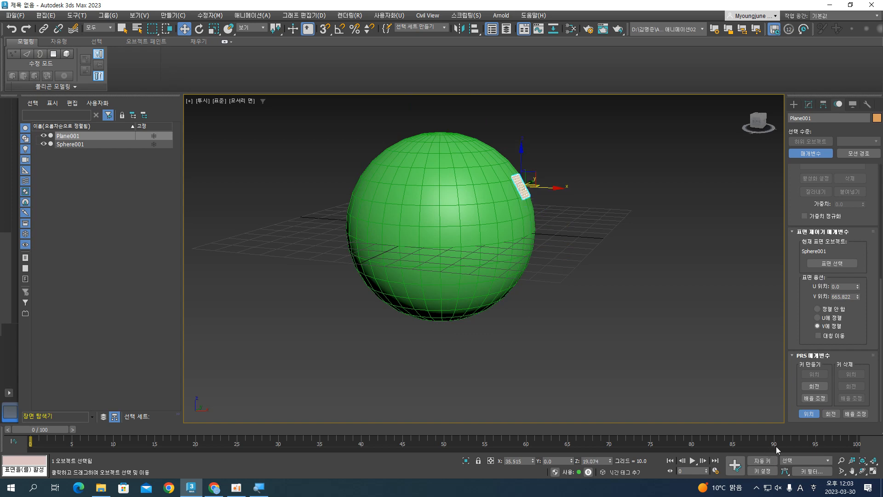
Step: Reset the V position to 0, try U 3.67 with V 31.56, then run the U position to -156.342
right_click(857, 297)
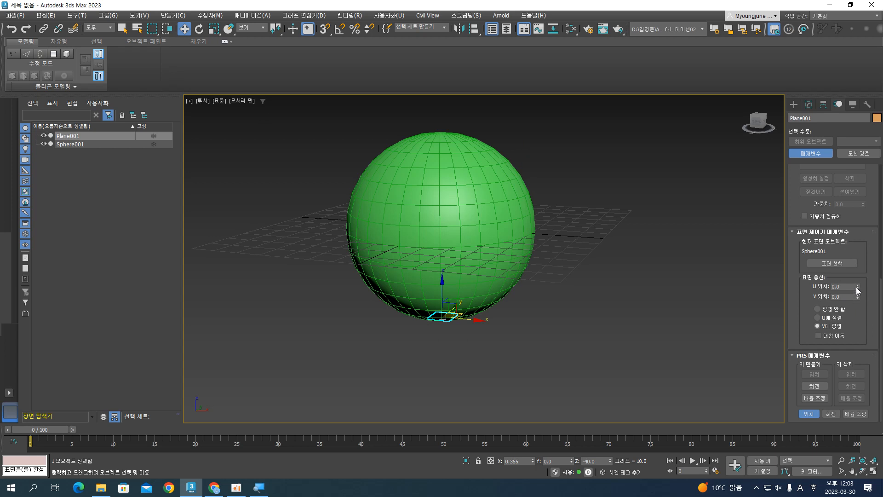
left_click_drag(857, 263, 817, 122)
left_click_drag(858, 298, 602, 252)
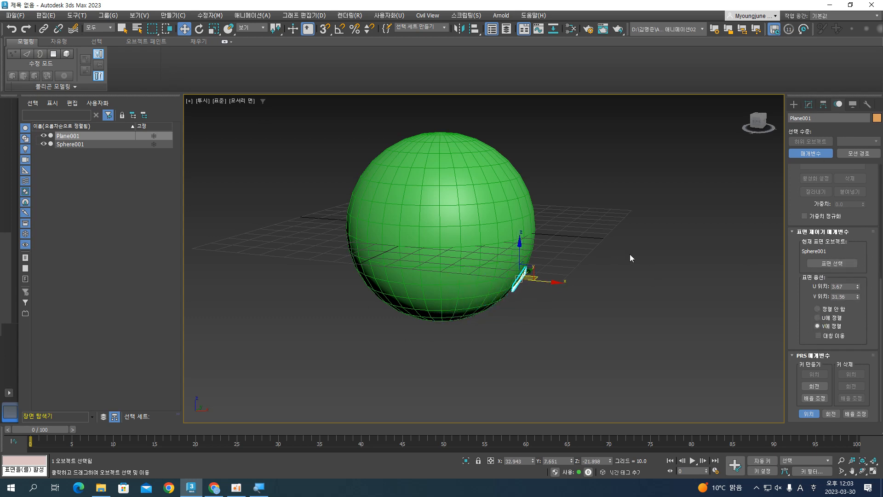
middle_click_drag(650, 278, 665, 250, "alt")
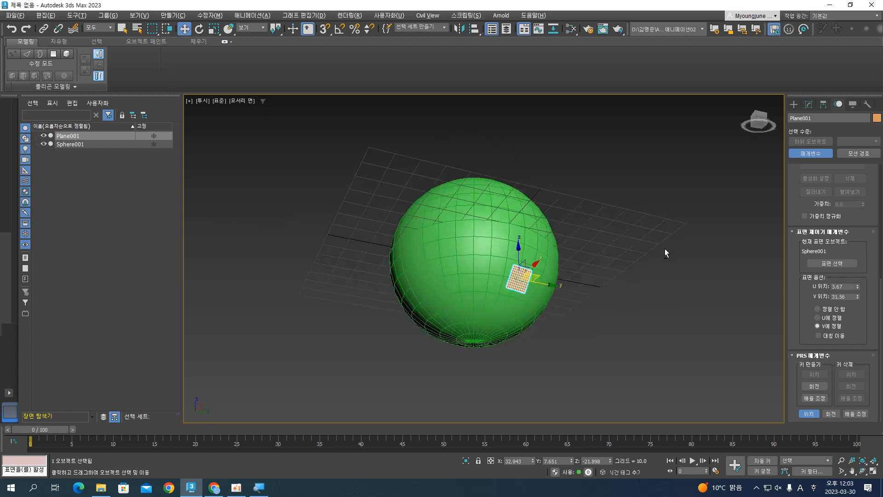
left_click_drag(857, 286, 631, 399)
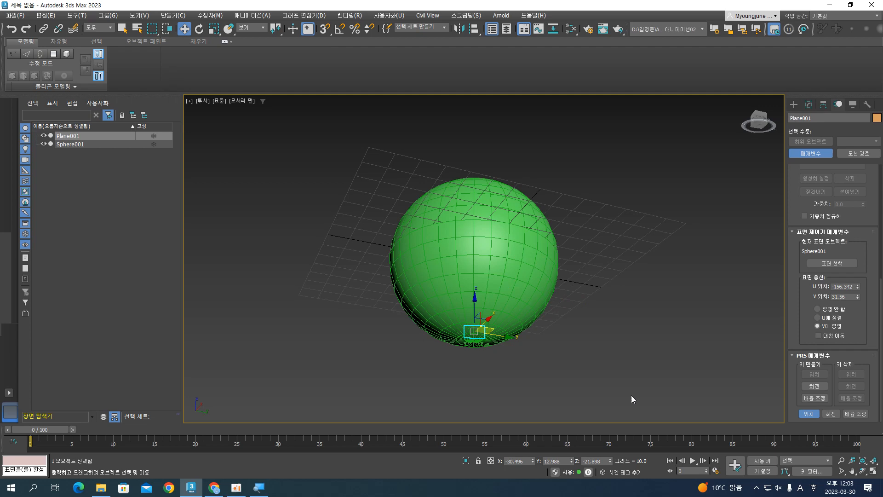
middle_click_drag(535, 290, 626, 339, "alt")
Step: Undo the last surface position changes of the plane and clear the object selection
key("ctrl+z")
key("ctrl+z")
key("ctrl+z")
key("ctrl+z")
key("ctrl+z")
key("ctrl+z")
left_click(625, 349)
left_click_drag(391, 234, 638, 412)
mouse_move(553, 348)
middle_mouse_down("alt")
mouse_move(662, 347)
mouse_move(562, 350)
middle_mouse_up("alt")
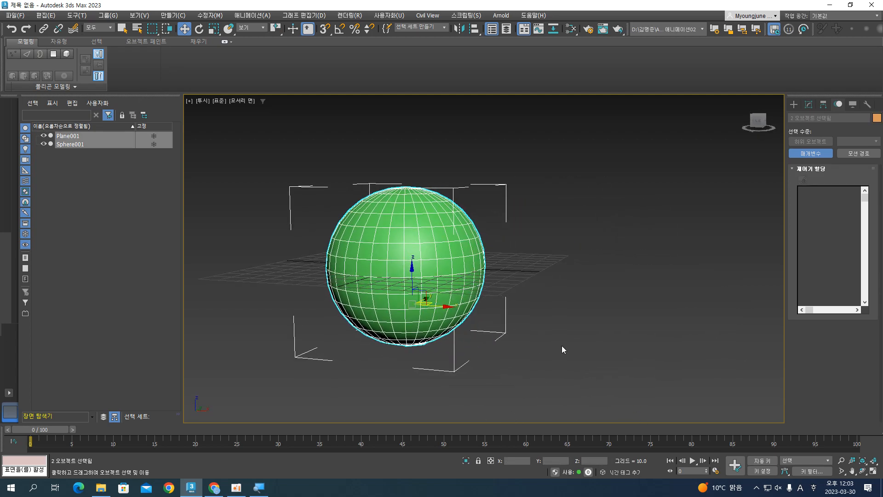
left_click(562, 350)
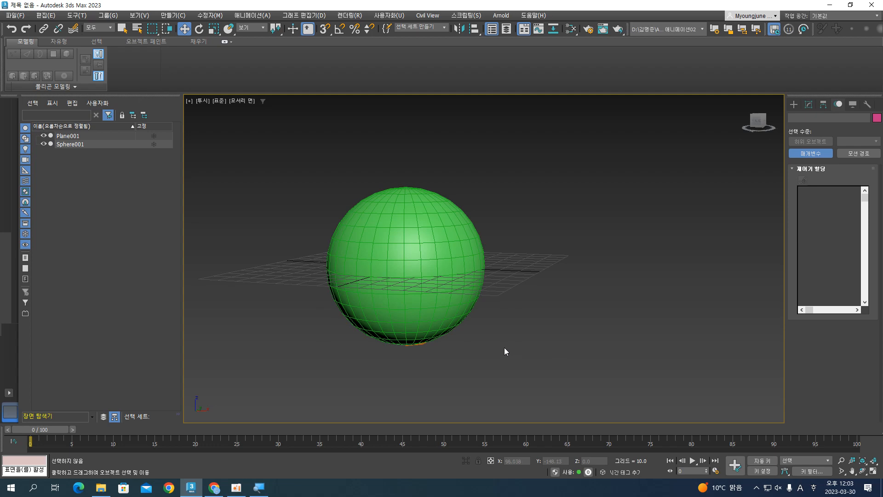
Step: Select the sphere and review the available animation constraints without applying one
middle_click_drag(328, 242, 379, 245)
middle_click_drag(400, 290, 414, 250, "alt")
left_click(414, 251)
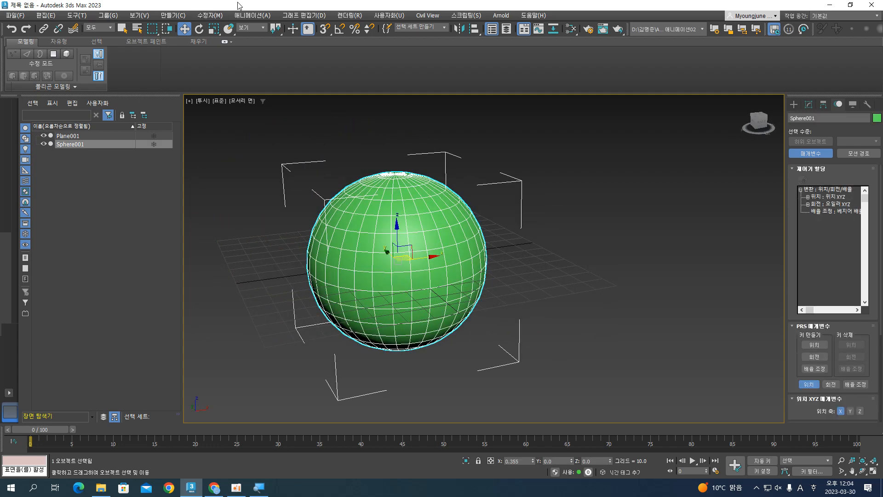
left_click(251, 15)
mouse_move(266, 69)
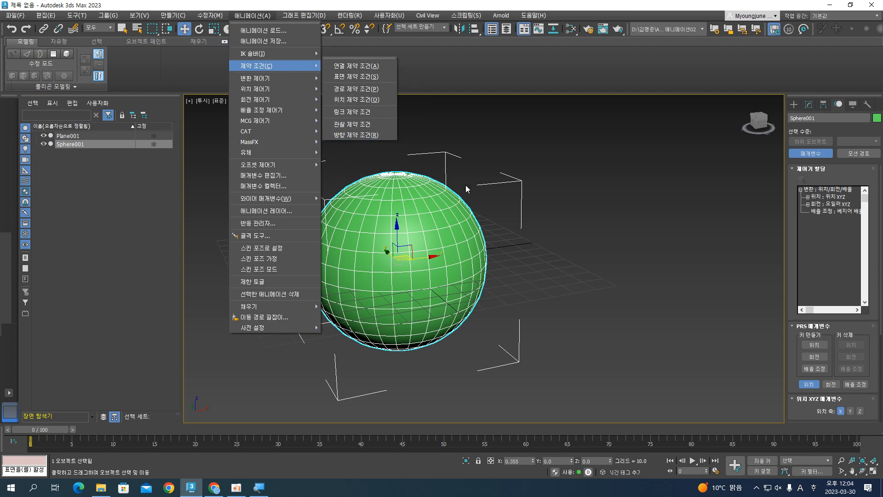
left_click(503, 214)
middle_click_drag(320, 225, 369, 218)
scroll(394, 215, "down", 2)
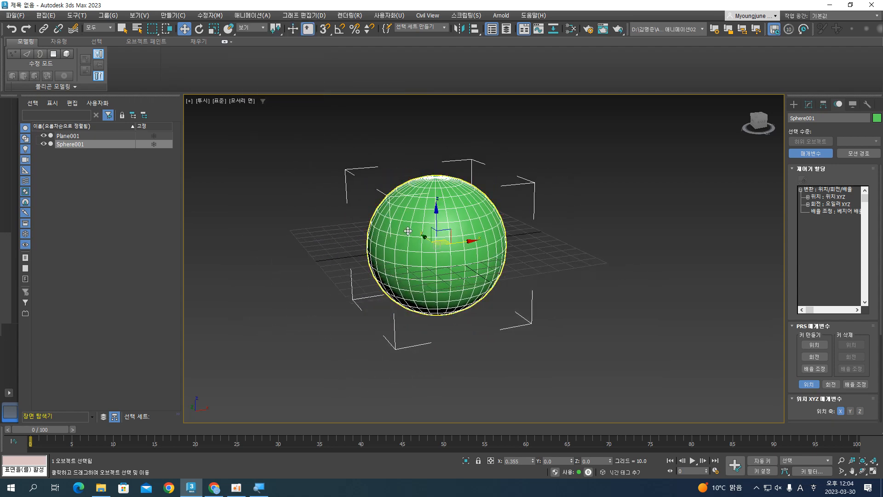
Step: Save the scene under the new name 제약조건애니메이션_06_01, based on the existing 05_01 file name
left_click(15, 16)
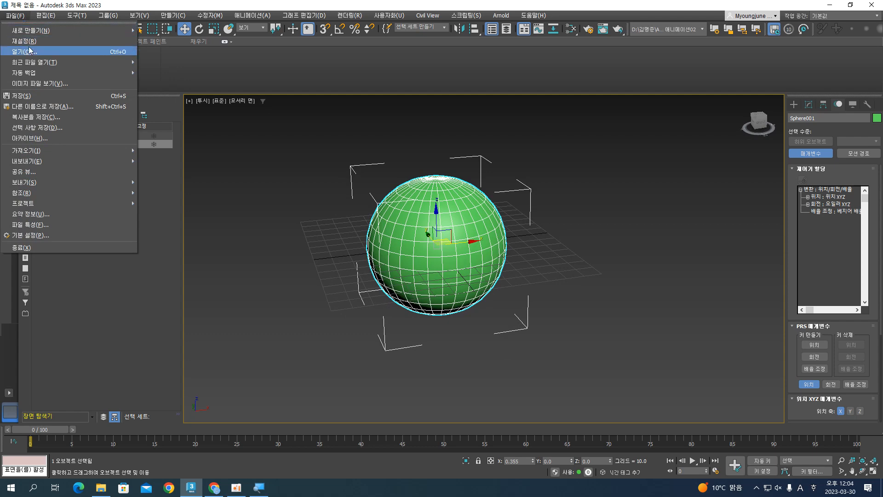
mouse_move(31, 64)
left_click(132, 4)
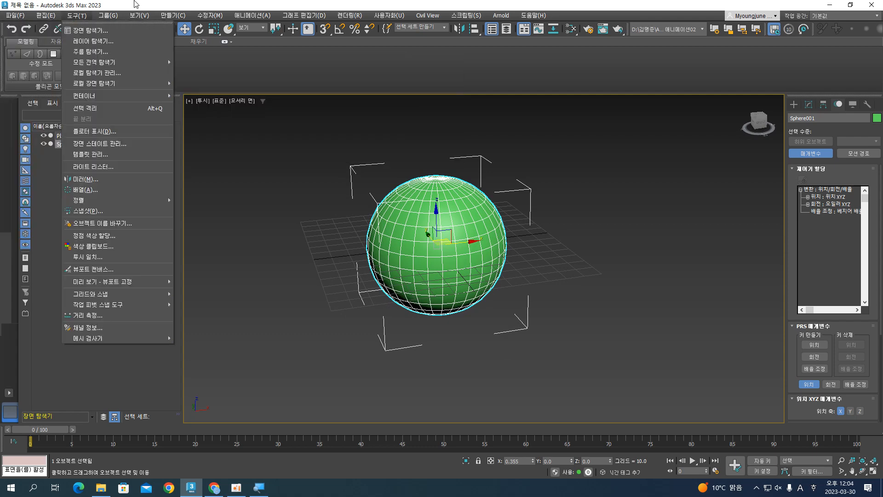
key("ctrl+shift+s")
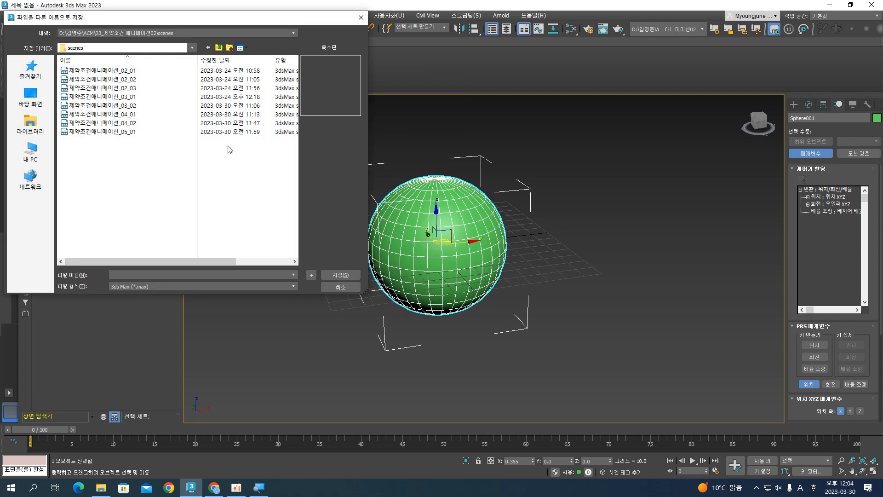
left_click(138, 132)
double_click(167, 276)
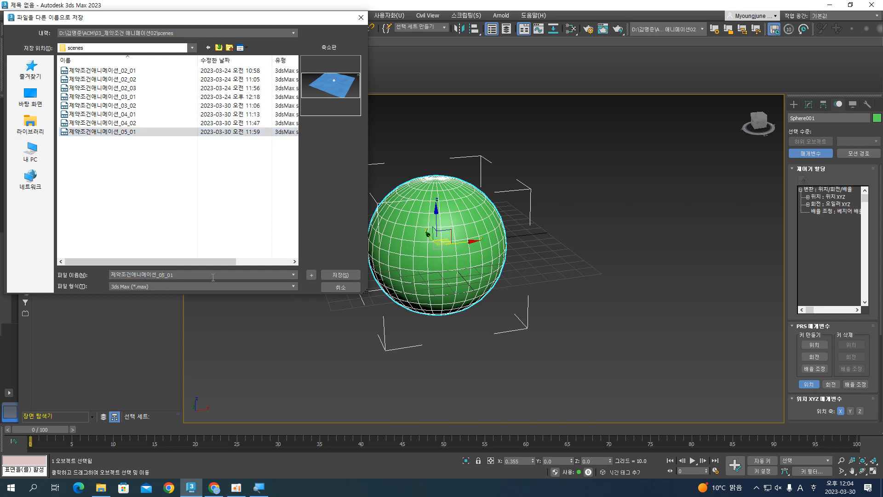
key("BackSpace")
type("6")
key("Return")
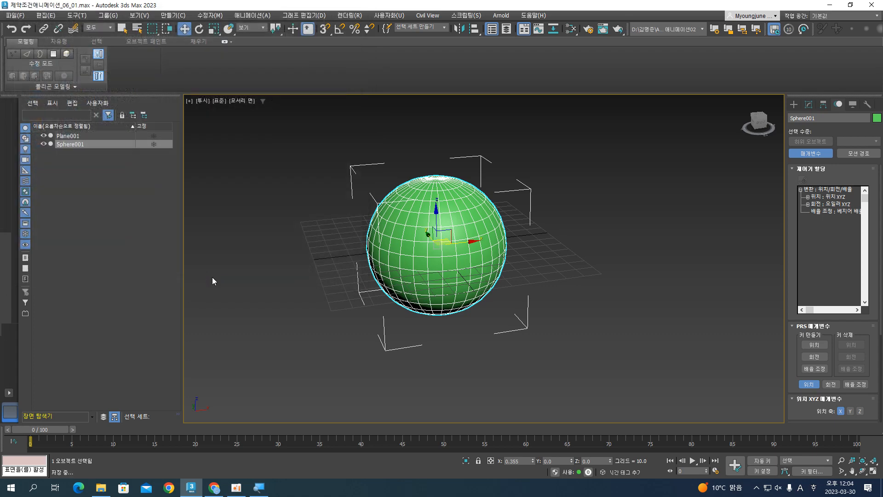
left_click(15, 16)
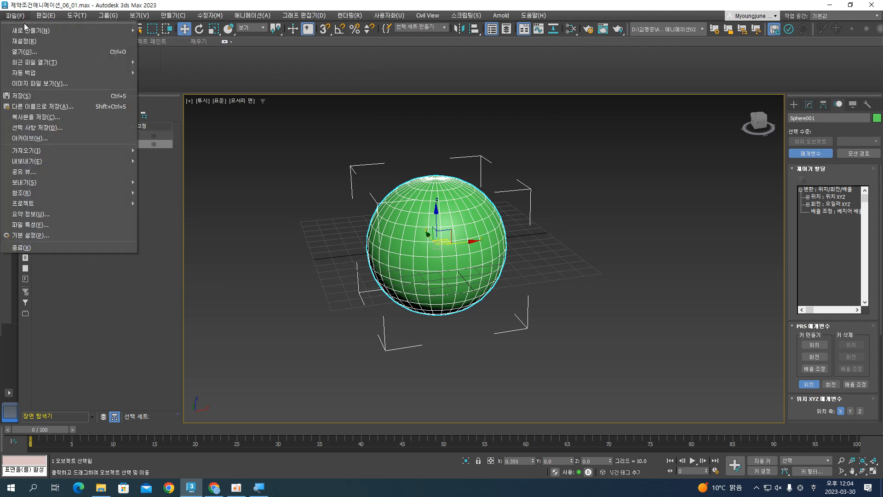
left_click(25, 51)
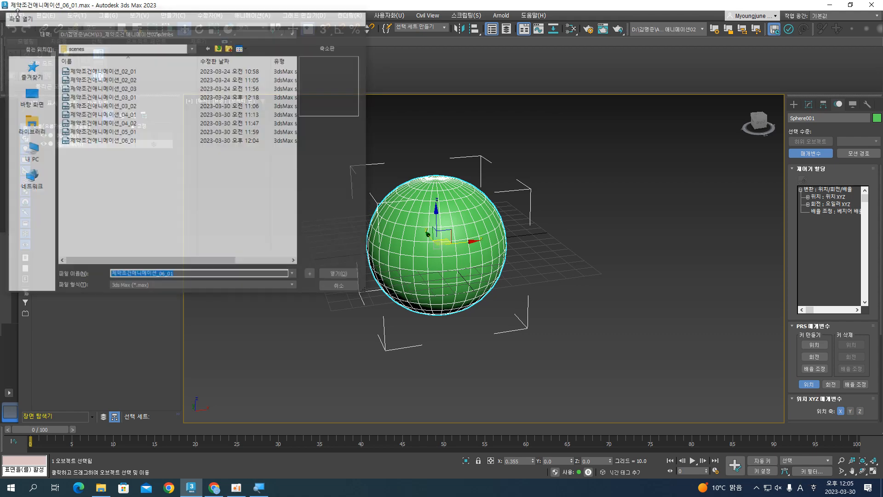
key("Escape")
Step: Reset to an empty scene, confirm the reset, and maximize the Perspective viewport
left_click(18, 17)
left_click(24, 41)
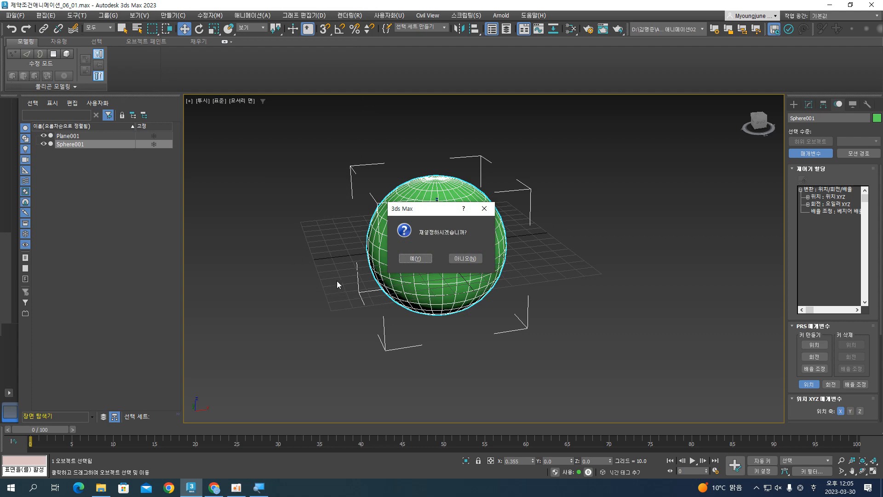
left_click(416, 259)
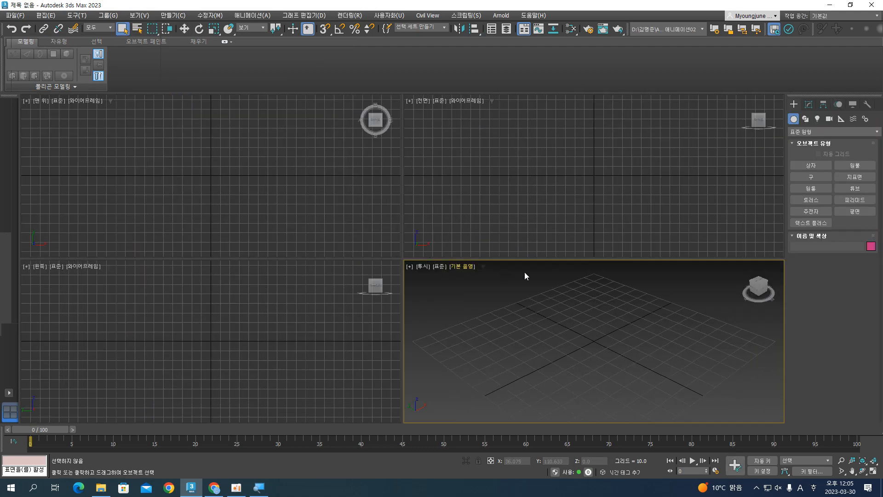
key("alt+w")
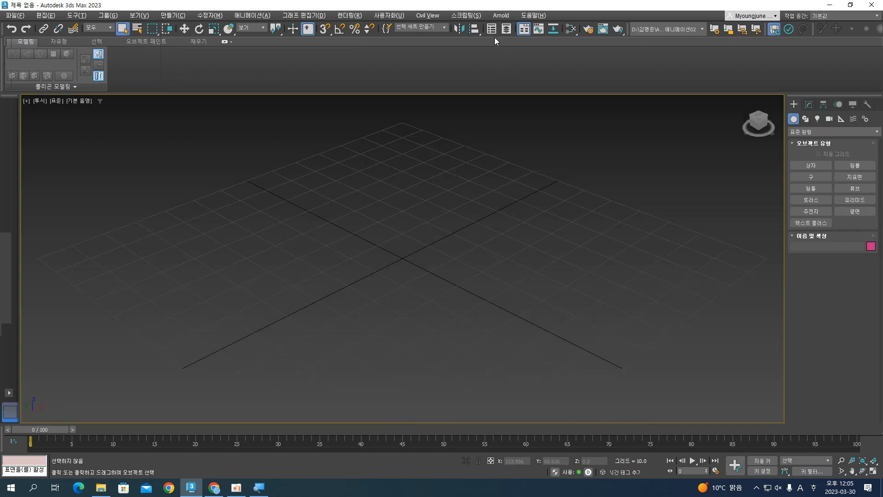
left_click(236, 488)
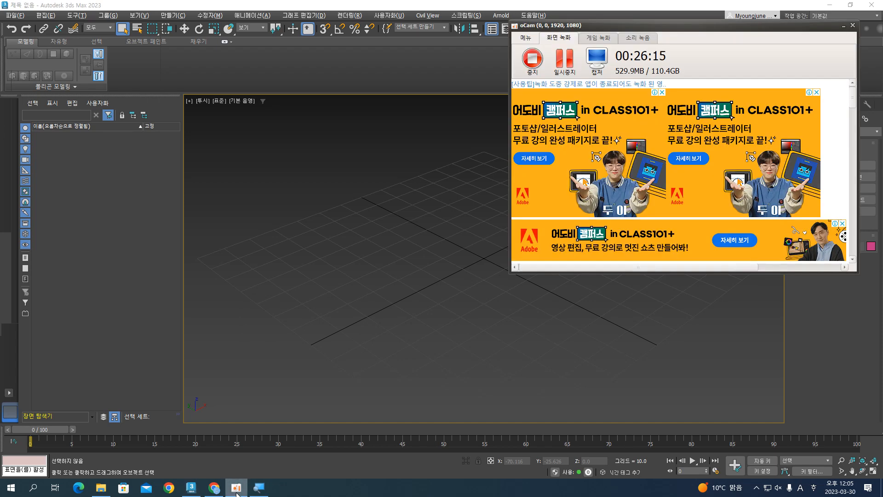
left_click(237, 488)
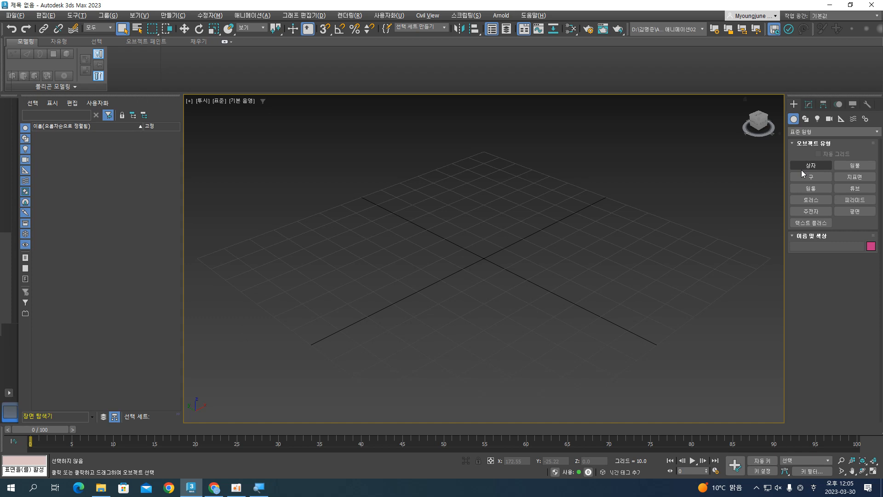
Step: Create a cylinder about 8.3 high in the Front view, centred above the origin
left_click(811, 188)
key("f")
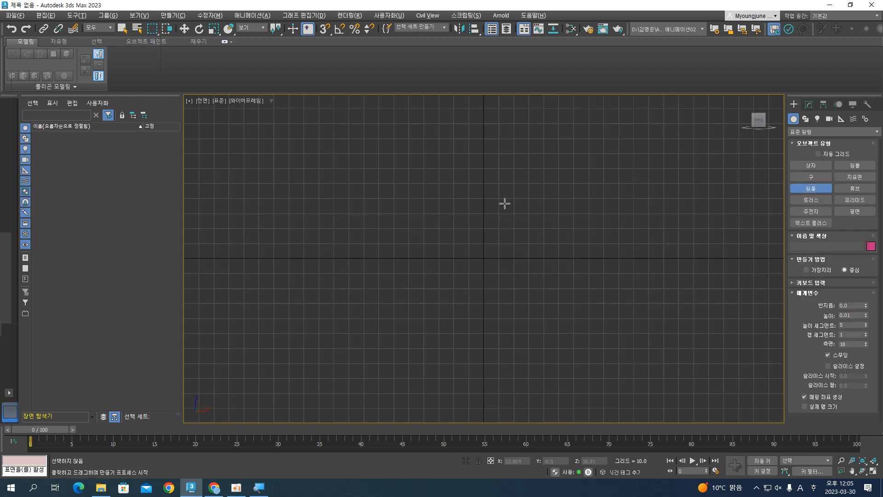
left_click_drag(482, 170, 497, 202)
left_click(498, 190)
Step: Set the cylinder's radius to 30 and height to 8, and inspect it in the Perspective view
double_click(853, 305)
type("30")
key("Tab")
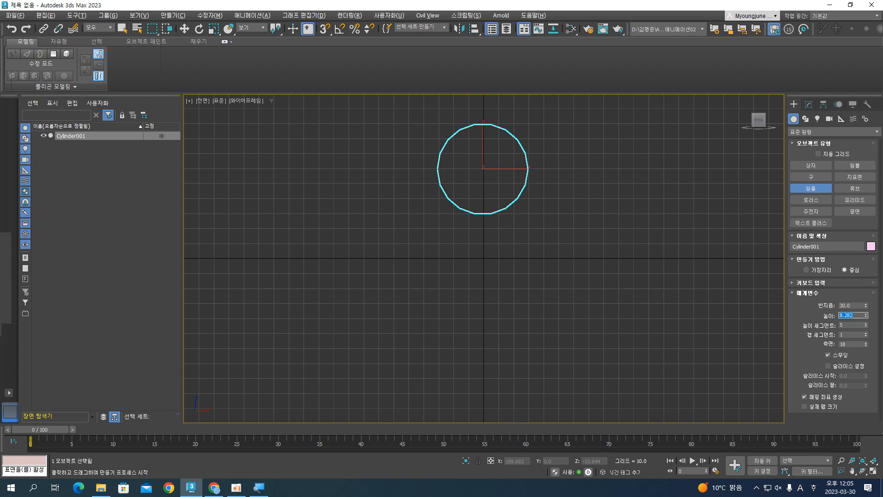
type("8")
key("Return")
key("p")
mouse_move(495, 212)
middle_mouse_down("alt")
mouse_move(538, 233)
mouse_move(479, 202)
mouse_move(490, 239)
mouse_move(481, 217)
mouse_move(473, 282)
mouse_move(498, 299)
mouse_move(496, 260)
mouse_move(504, 270)
mouse_move(474, 170)
mouse_move(502, 218)
mouse_move(453, 213)
mouse_move(489, 238)
mouse_move(497, 230)
middle_mouse_up("alt")
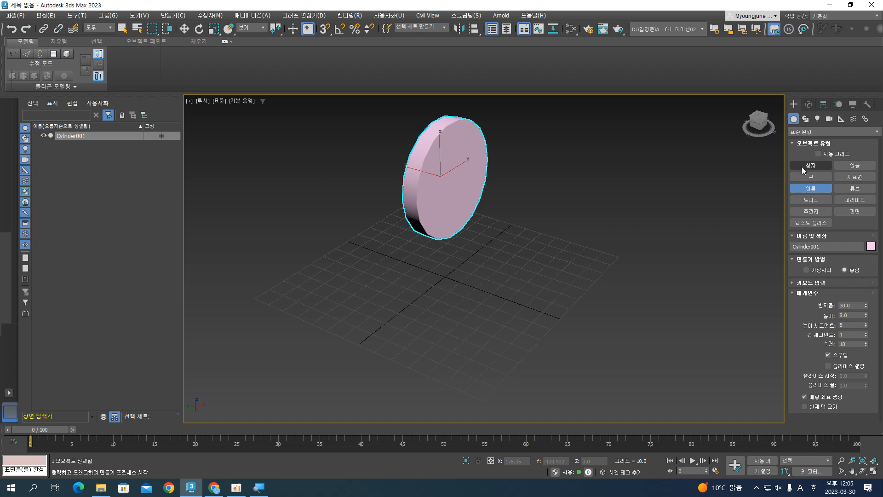
middle_click_drag(678, 248, 596, 270, "alt")
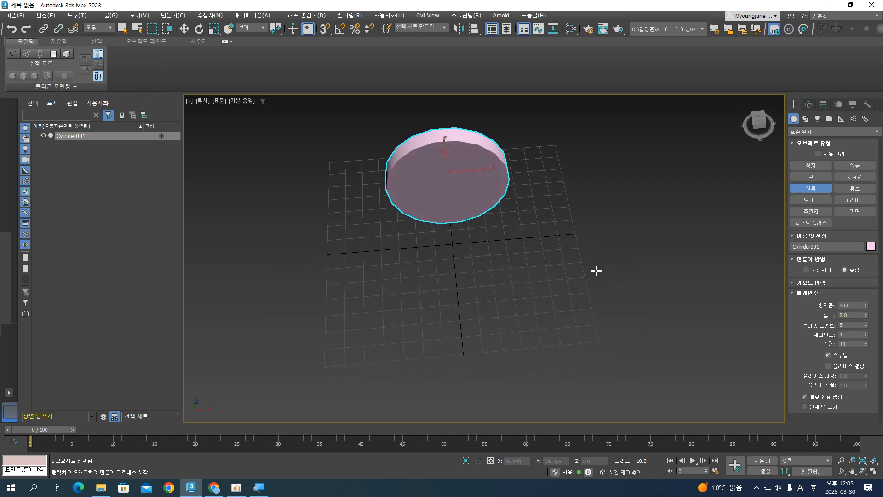
Step: Create a small box about 10.5 long, 8.6 wide and 10.4 high on the grid below the cylinder and open its modifier parameters
left_click(806, 175)
left_click(807, 168)
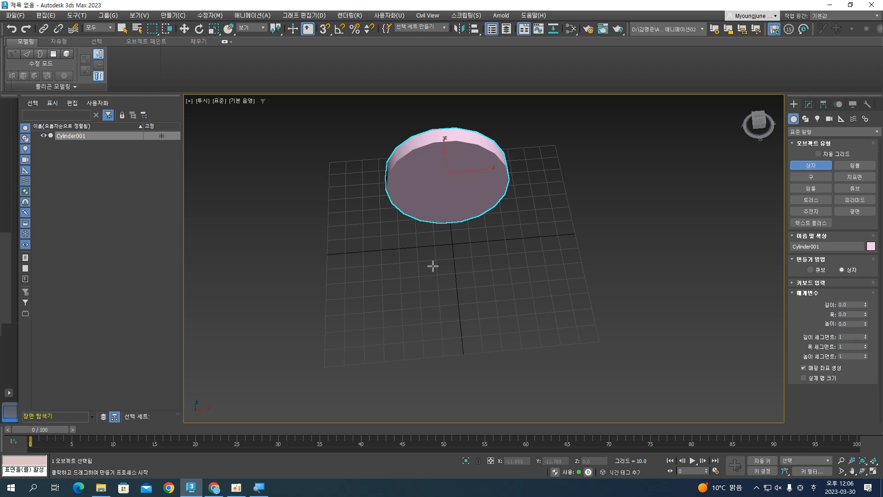
left_click_drag(433, 260, 450, 276)
middle_click_drag(461, 261, 468, 241, "alt")
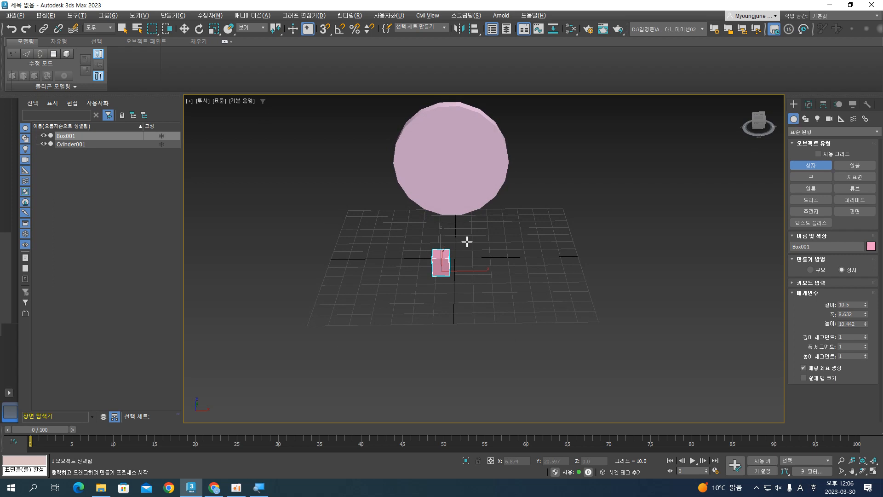
right_click(467, 241)
left_click(808, 104)
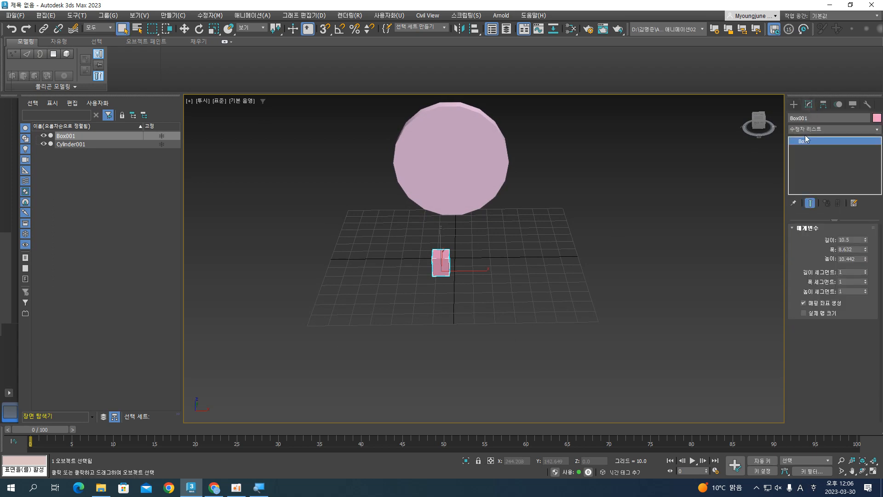
Step: Set the box's length, width and height to 10 each
double_click(852, 240)
type("10")
key("Tab")
type("10")
key("Tab")
type("10")
key("Return")
type("w")
Step: Move the box onto the bottom edge of the cylinder in the Front view, and adjust its depth against the cylinder in Perspective
left_click(444, 264)
key("f")
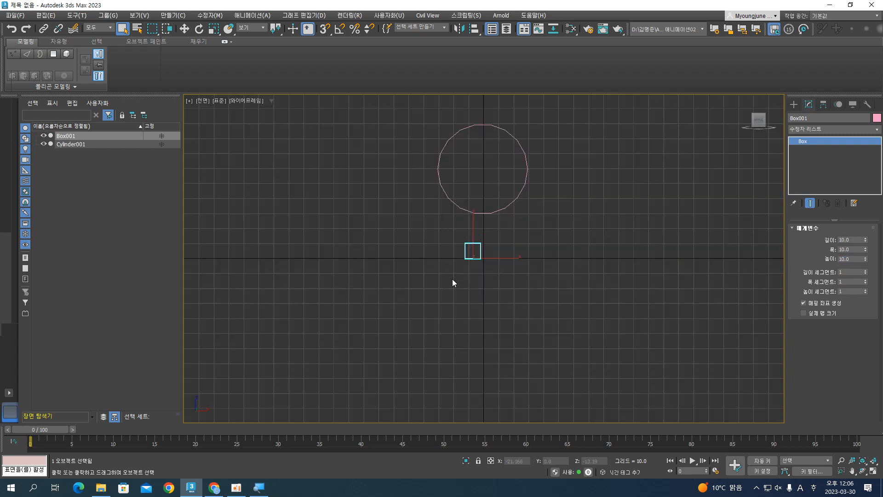
key("w")
left_click_drag(488, 245, 498, 207)
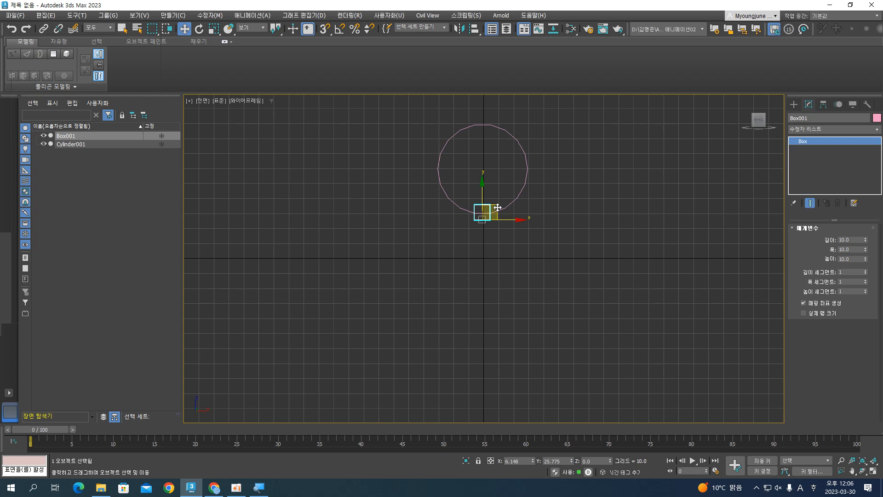
left_click_drag(498, 207, 498, 208)
key("p")
mouse_move(466, 249)
middle_mouse_down("alt")
mouse_move(559, 231)
mouse_move(550, 244)
middle_mouse_up("alt")
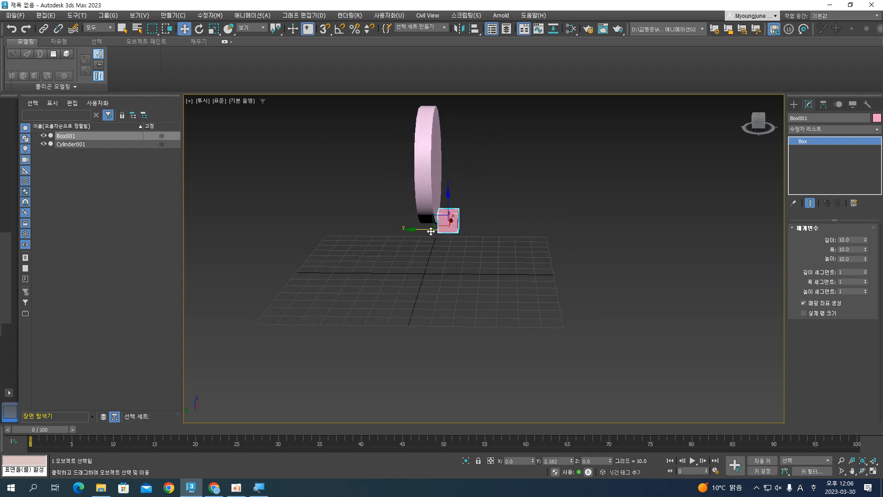
mouse_move(495, 240)
middle_mouse_down("alt")
mouse_move(500, 223)
mouse_move(451, 230)
mouse_move(457, 243)
mouse_move(415, 249)
mouse_move(358, 239)
mouse_move(479, 247)
middle_mouse_up("alt")
left_click(508, 266)
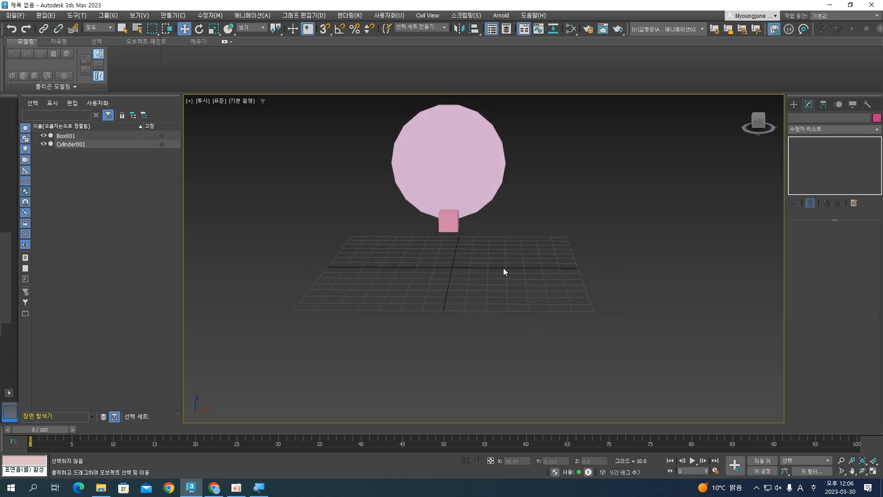
Step: Link the box to the cylinder with Select and Link, making the cylinder its parent
left_click(473, 212)
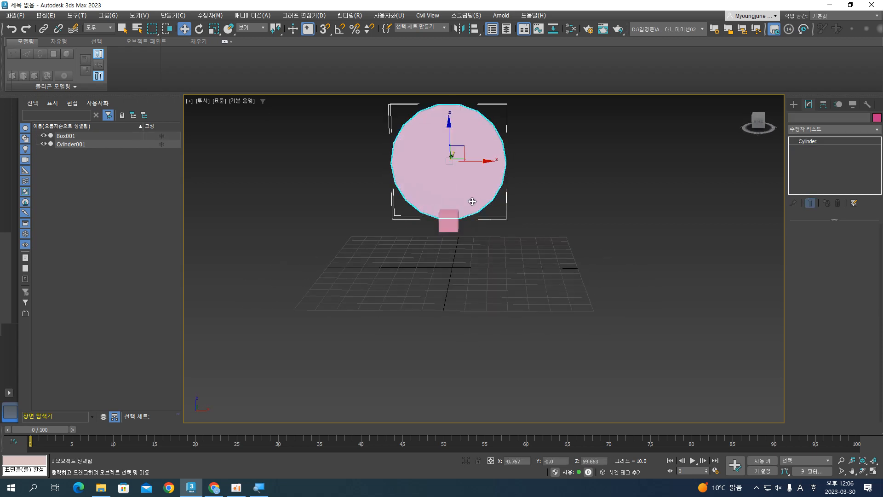
left_click(458, 227)
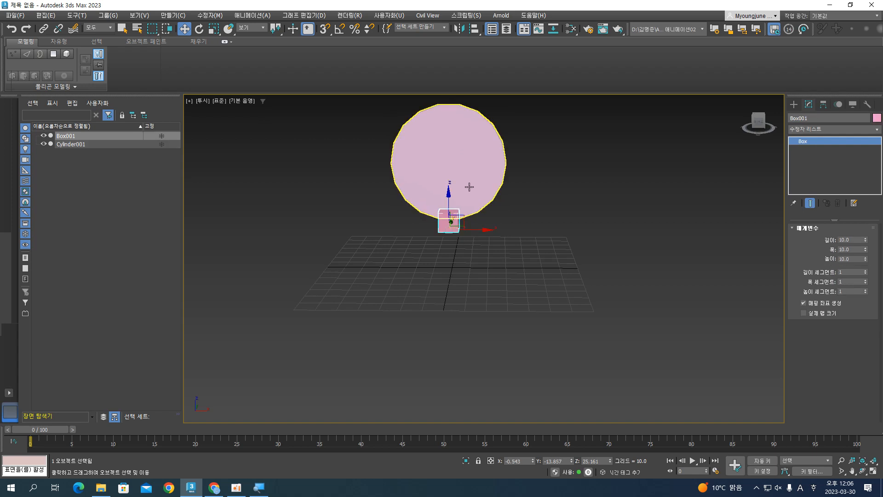
left_click(44, 30)
left_click_drag(450, 222, 459, 162)
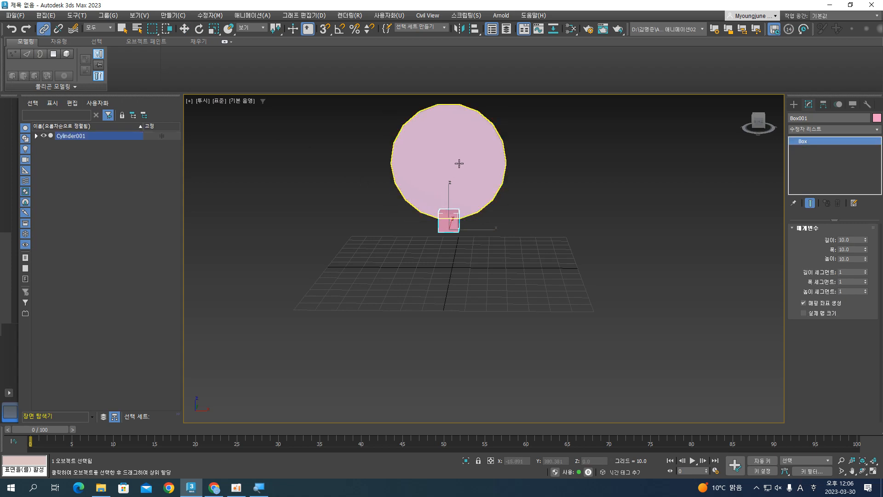
Step: Try rotating the cylinder several times to test the linked box, cancelling each rotation
key("w")
key("e")
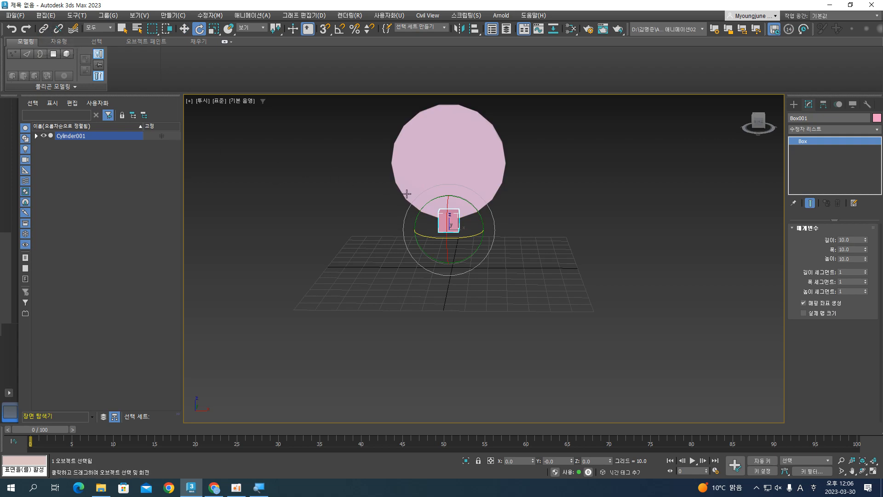
left_click(482, 168)
left_click_drag(482, 167, 499, 240)
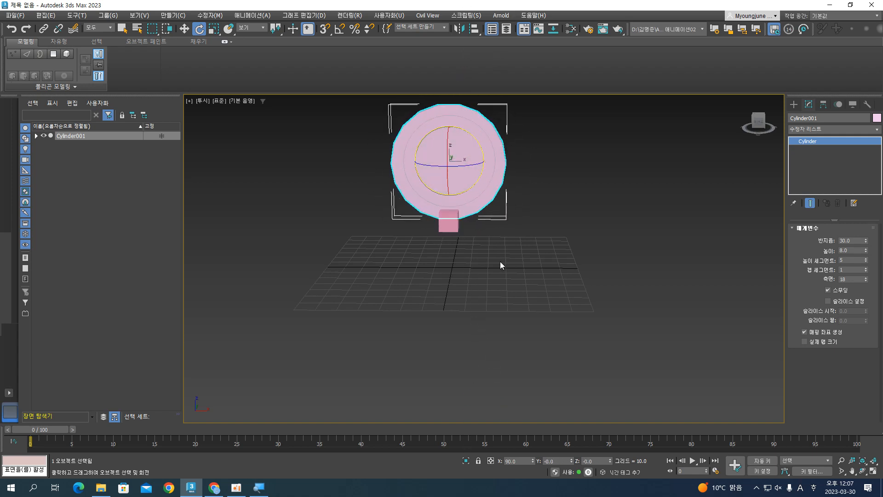
left_click(500, 261)
left_click(495, 176)
middle_click_drag(488, 195, 472, 197, "alt")
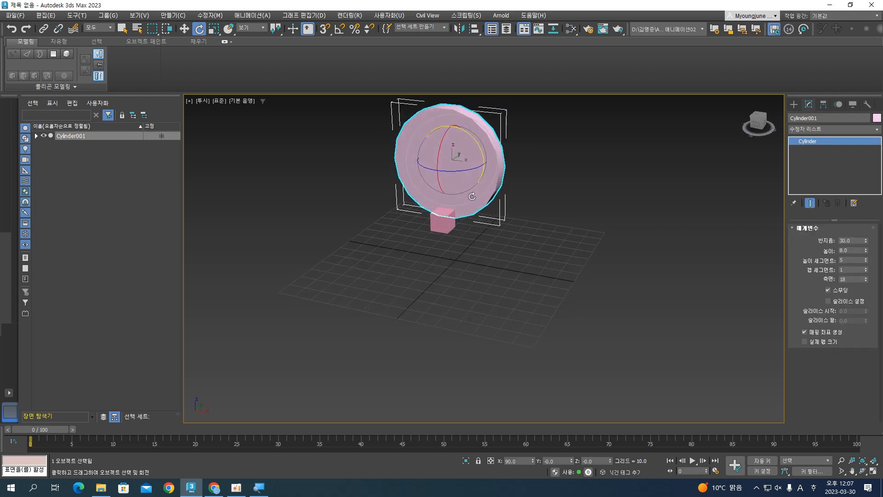
left_click_drag(476, 159, 515, 152)
right_click(516, 152)
left_click(556, 277)
left_click(467, 180)
left_click_drag(476, 140, 458, 154)
right_click(457, 154)
middle_click_drag(461, 309, 479, 310, "alt")
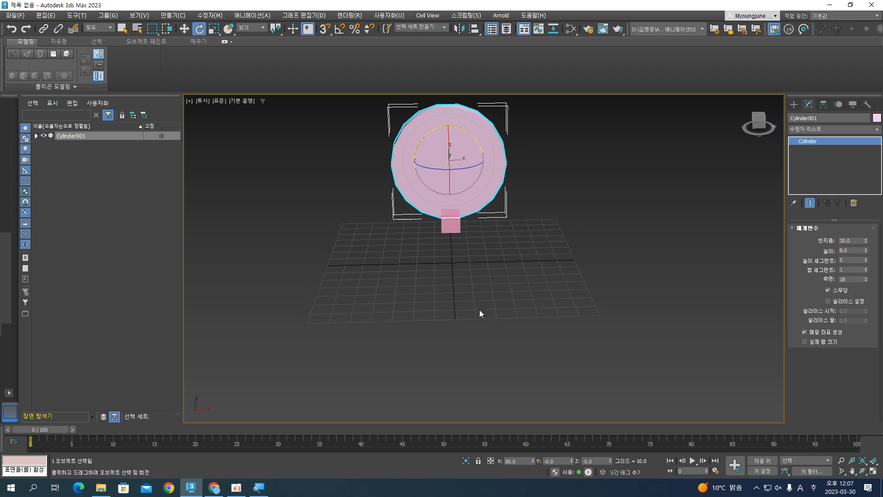
left_click(799, 105)
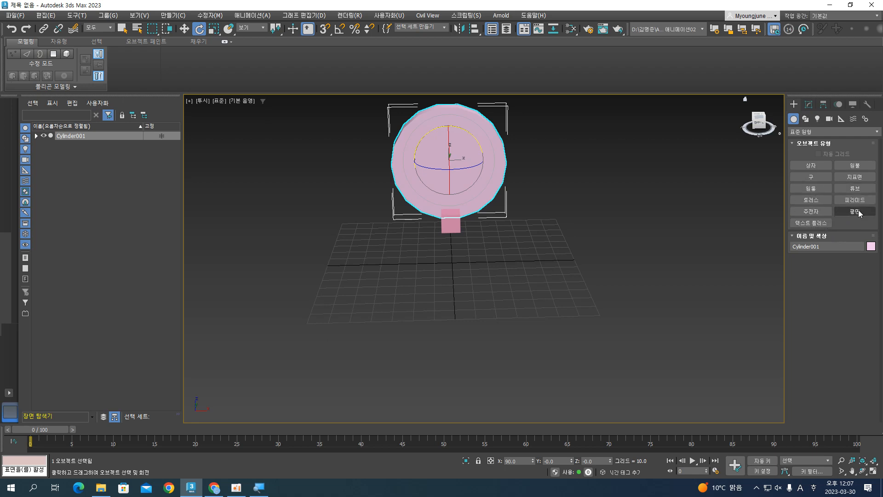
left_click(450, 228)
key("w")
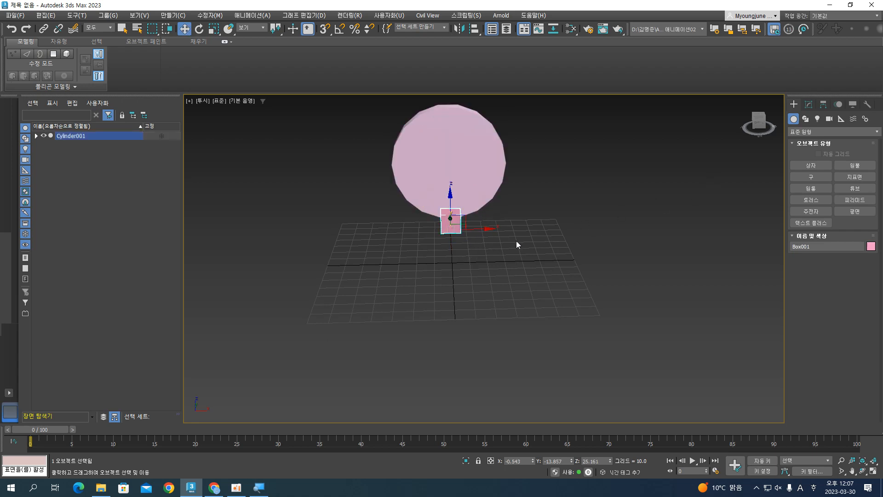
left_click(482, 249)
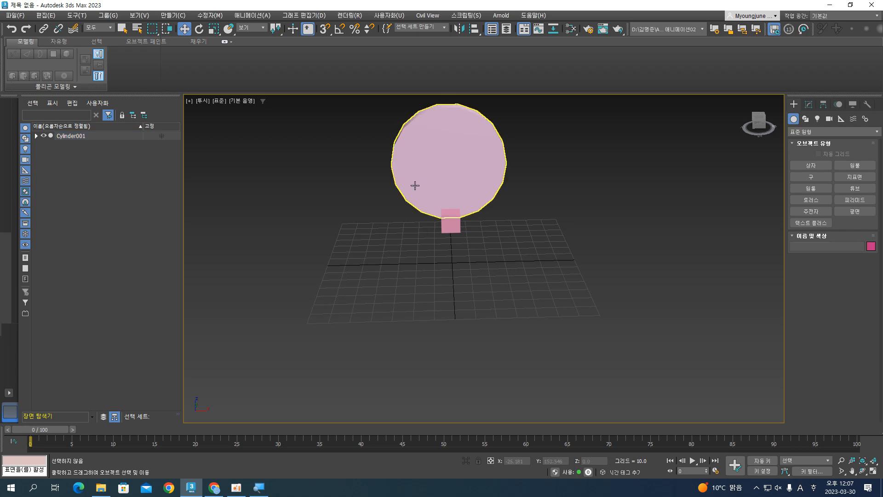
left_click(450, 222)
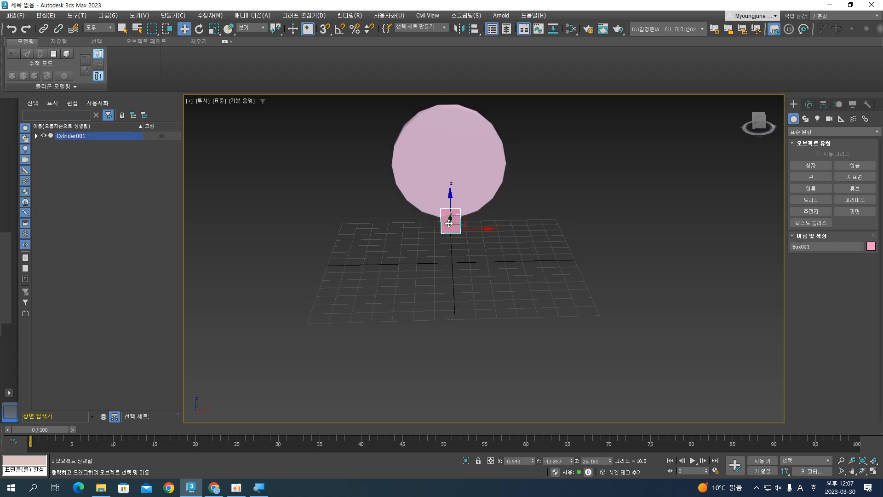
left_click(44, 30)
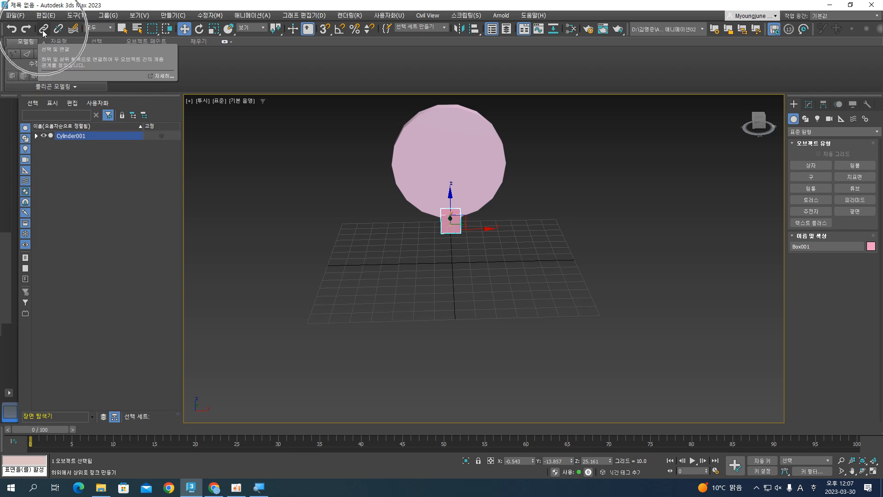
left_click(43, 30)
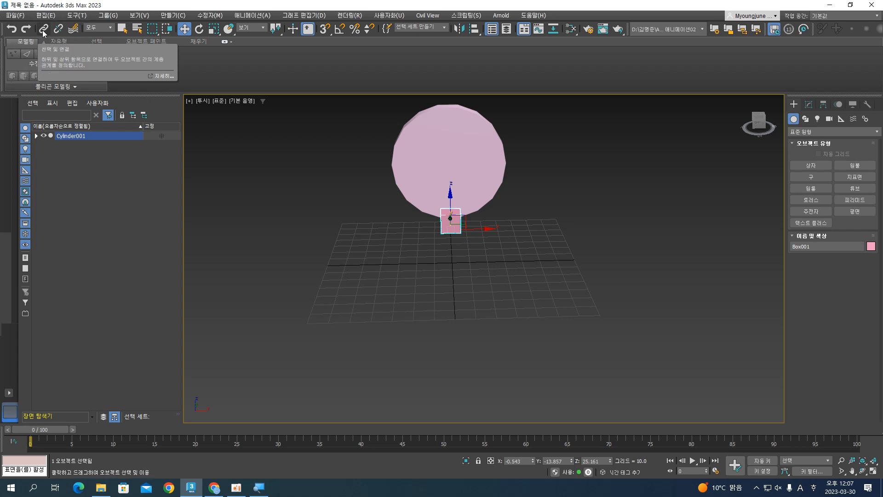
left_click(36, 136)
left_click(36, 136)
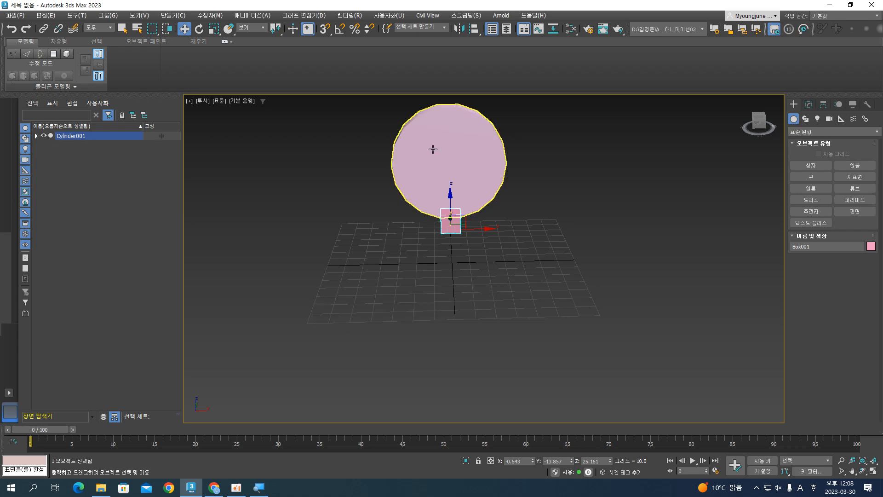
left_click_drag(44, 426, 4, 420)
Step: Try rotating the cylinder together with its linked box, and undo the rotation
left_click(453, 148)
key("e")
left_click_drag(467, 137, 581, 46)
key("ctrl+z")
right_click(581, 45)
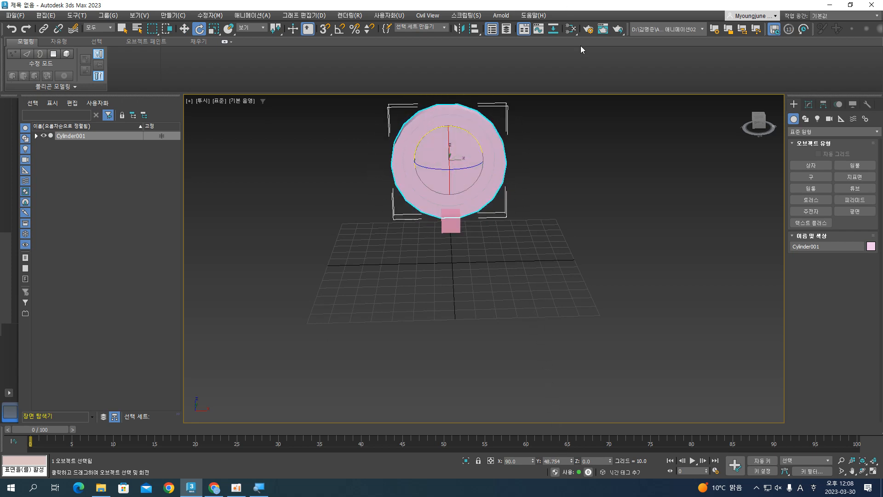
left_click(236, 488)
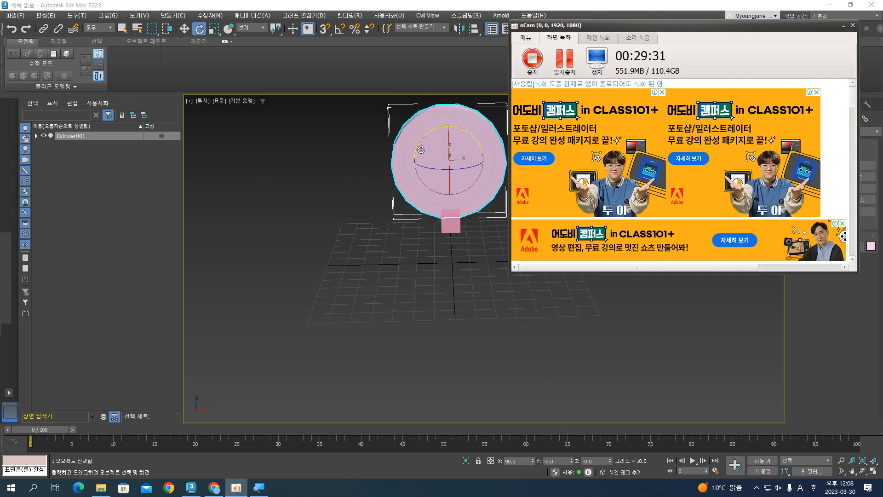
left_click(485, 69)
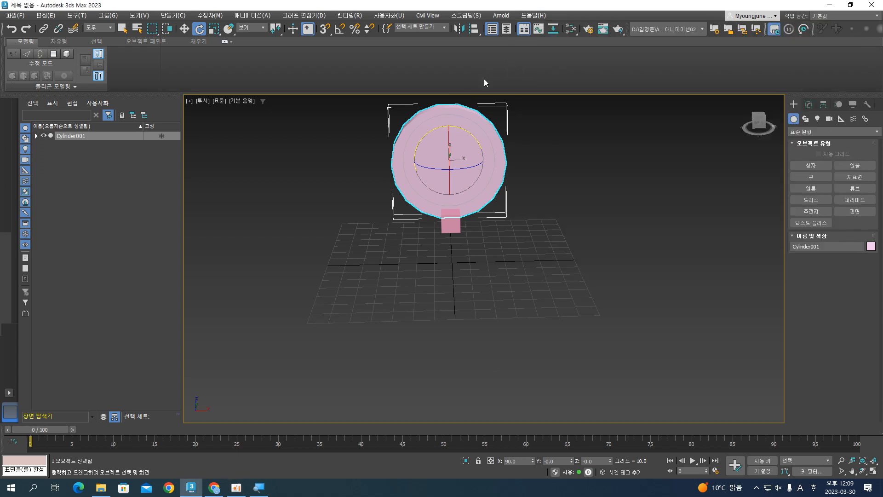
left_click(451, 225)
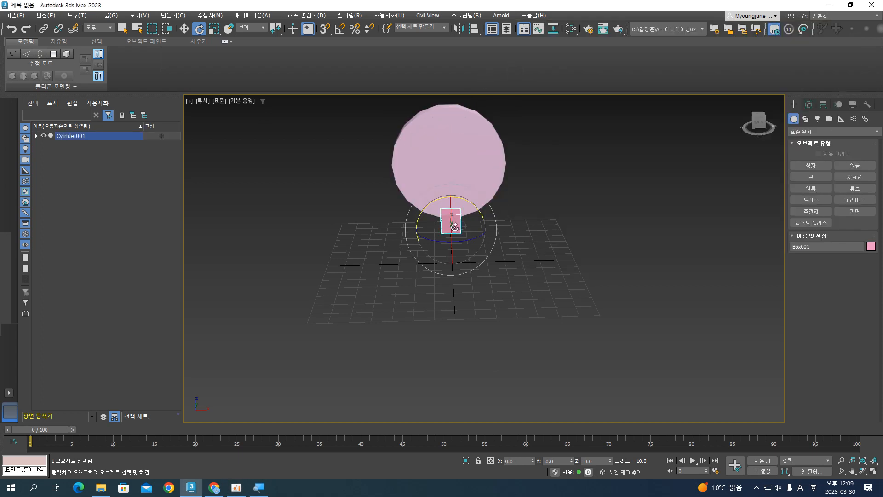
left_click(534, 228)
left_click(460, 221)
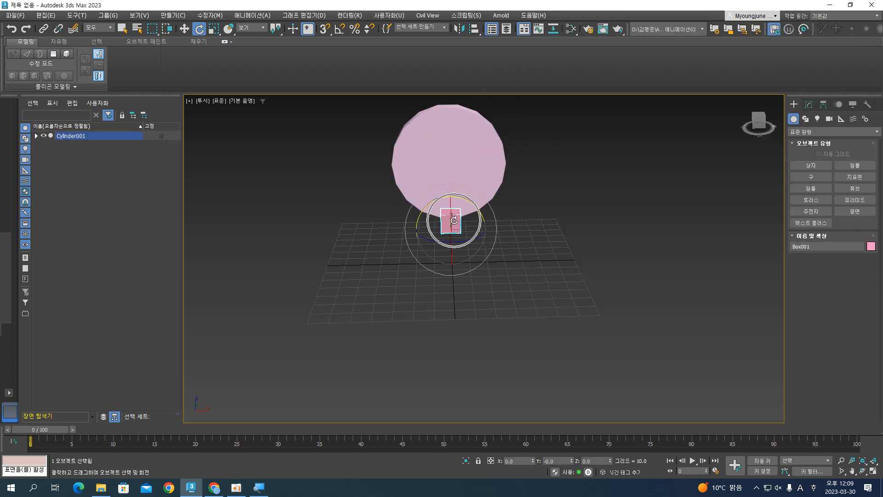
Step: Create a wide rectangular plane on the grid beneath the cylinder and box
left_click(683, 254)
left_click(854, 211)
left_click_drag(280, 241, 637, 294)
key("w")
middle_click_drag(501, 274, 431, 263, "alt")
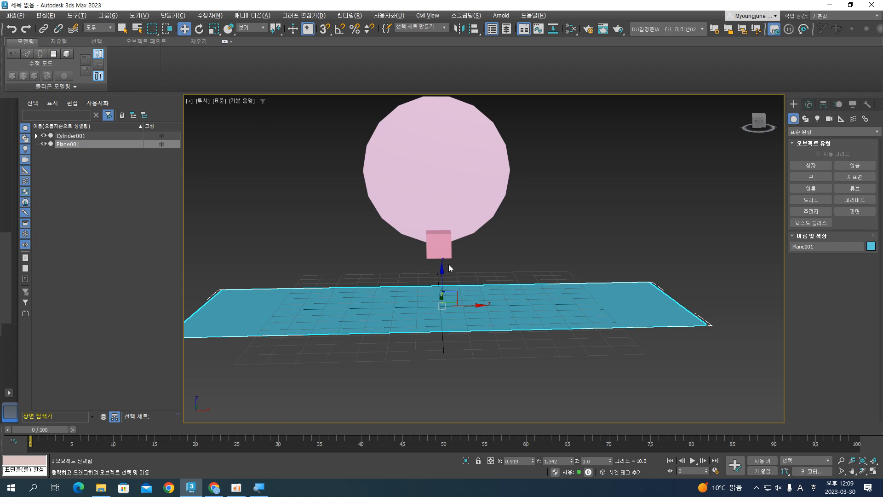
left_click(440, 246)
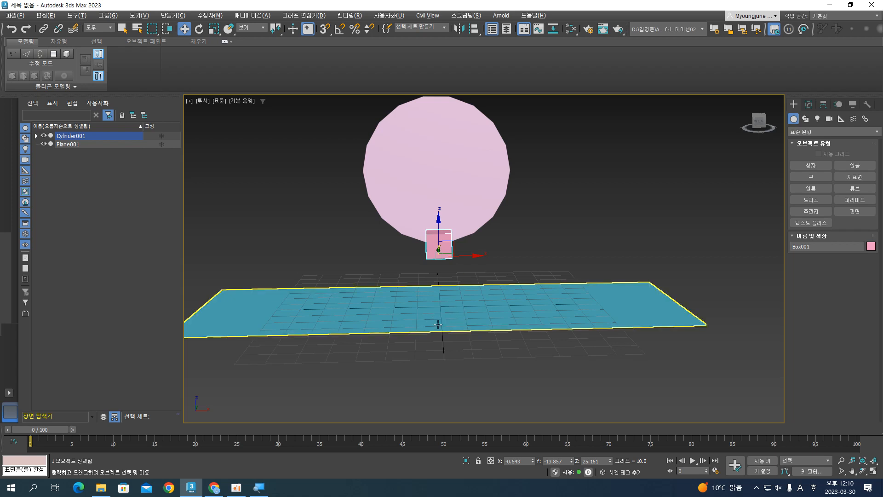
left_click_drag(62, 430, 204, 440)
key("Home")
key("w")
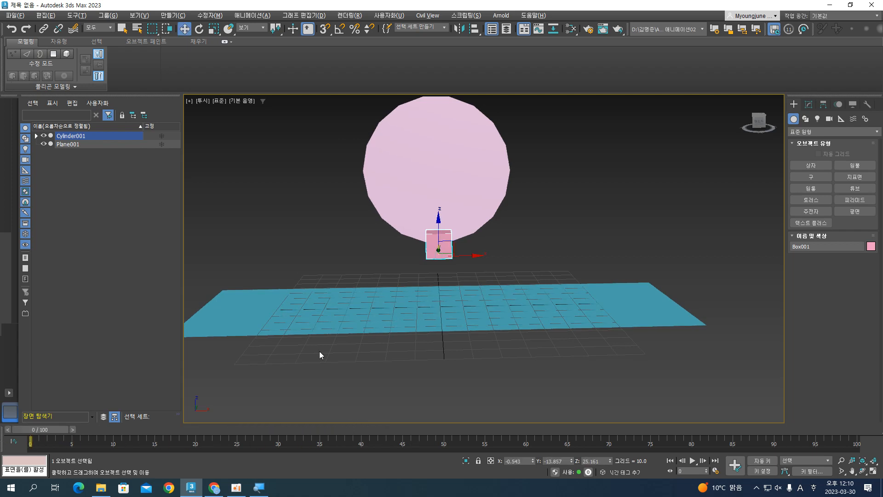
left_click(476, 229)
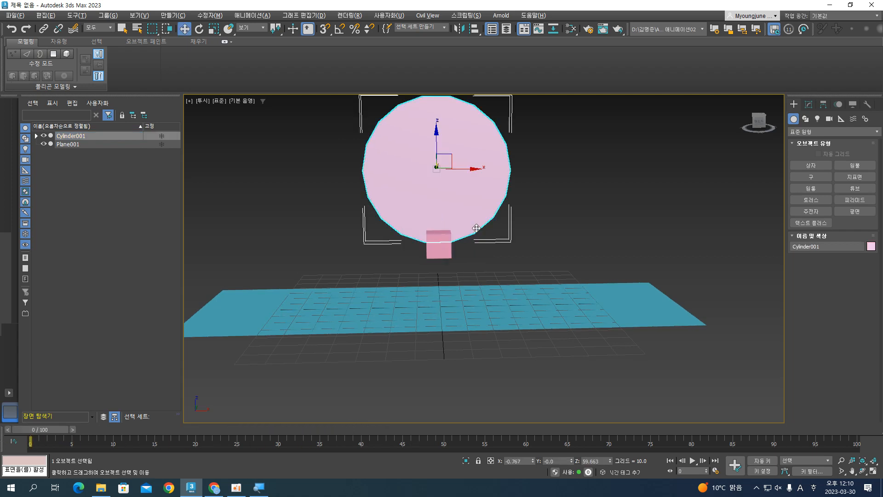
left_click(499, 295)
left_click(478, 221)
left_click(501, 297)
Step: Turn on Auto Key and rotate the cylinder 720 degrees about its Y axis at frame 100, using angle snap
left_click(472, 196)
key("e")
left_click(752, 459)
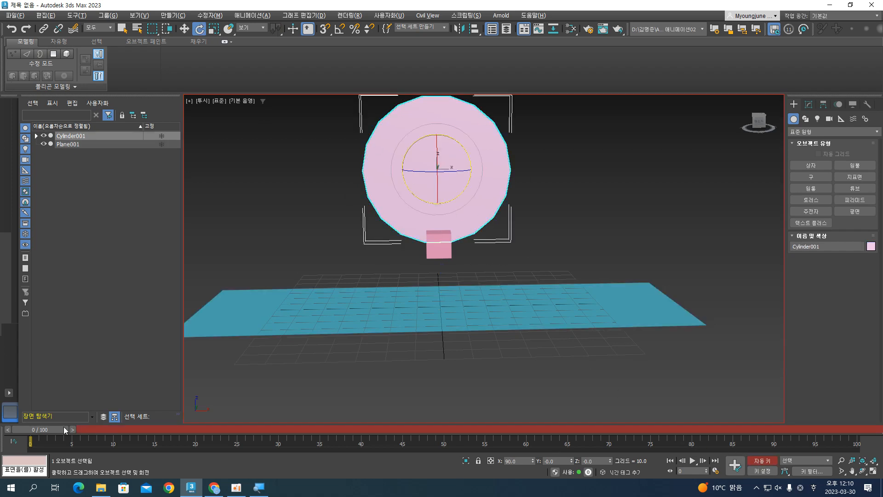
key("q")
left_click_drag(54, 427, 144, 430)
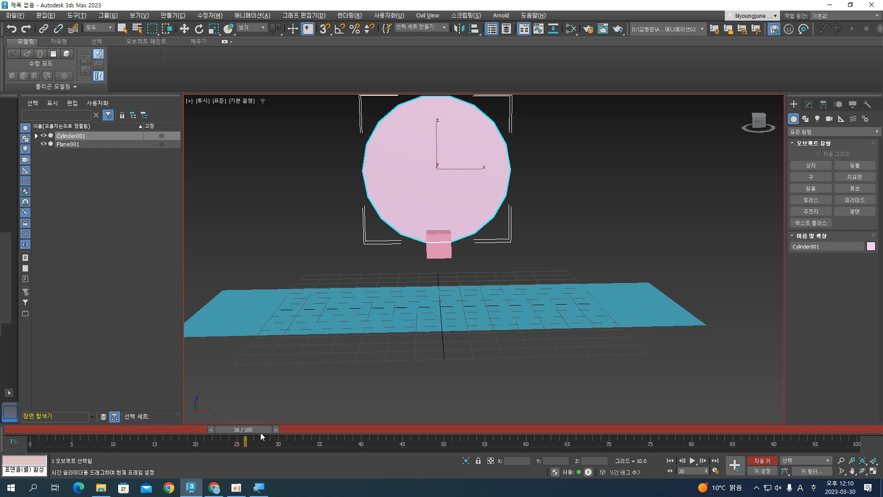
left_click_drag(285, 434, 767, 440)
key("e")
left_click_drag(458, 142, 694, 374)
key("a")
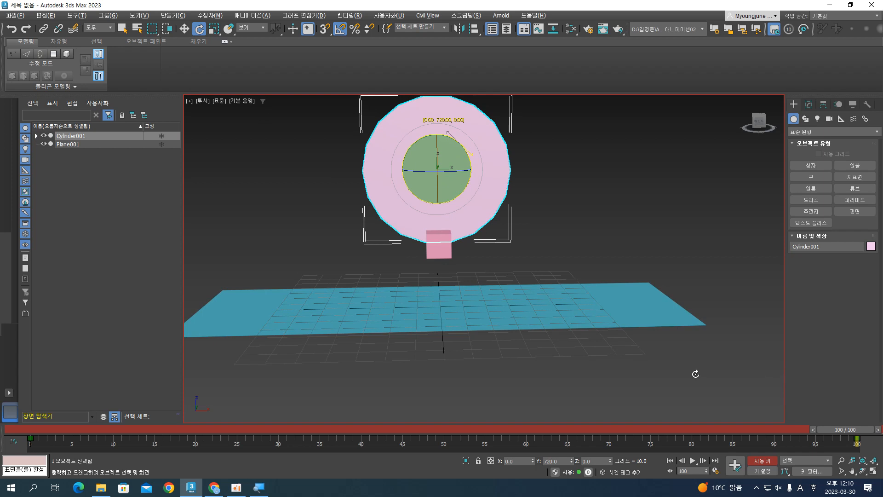
left_click_drag(695, 373, 695, 373)
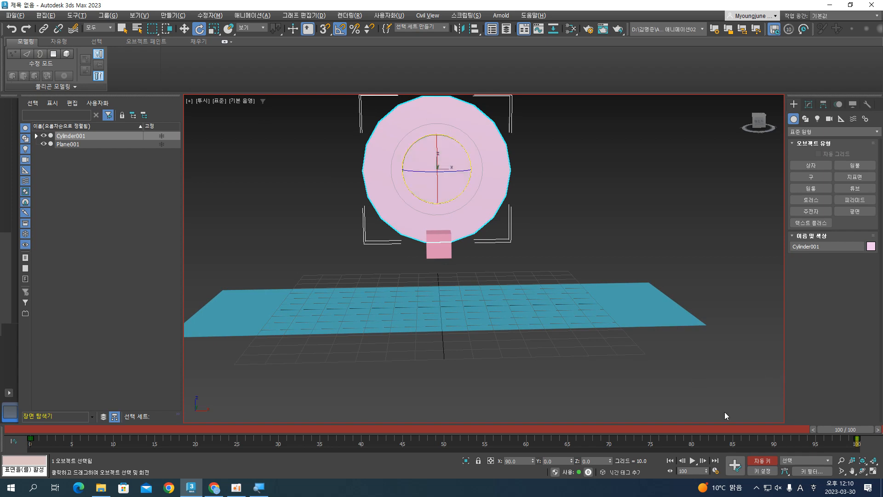
Step: Play the animation from the start, and delete the cylinder's rotation key at frame 100
left_click(669, 460)
left_click(690, 460)
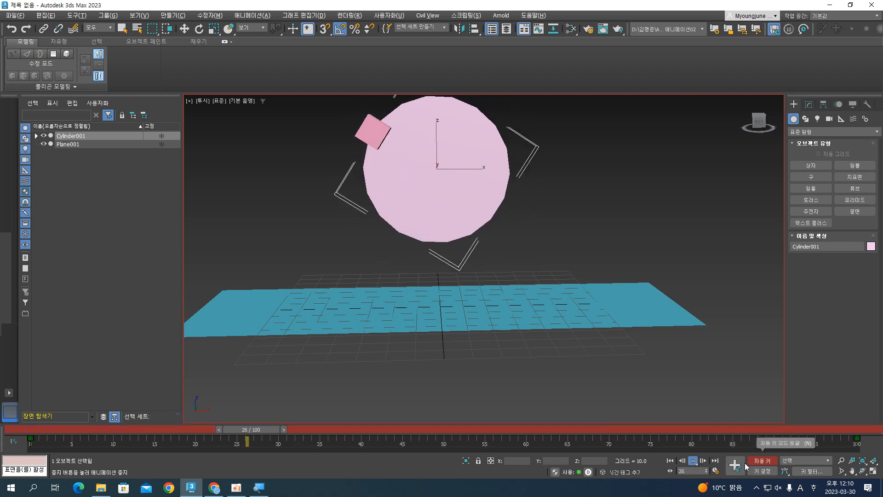
key("e")
left_click_drag(782, 442, 869, 443)
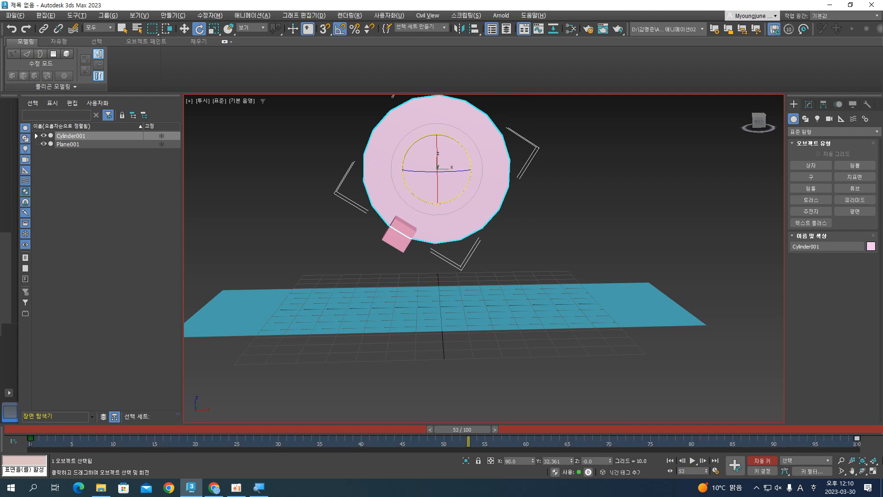
key("Delete")
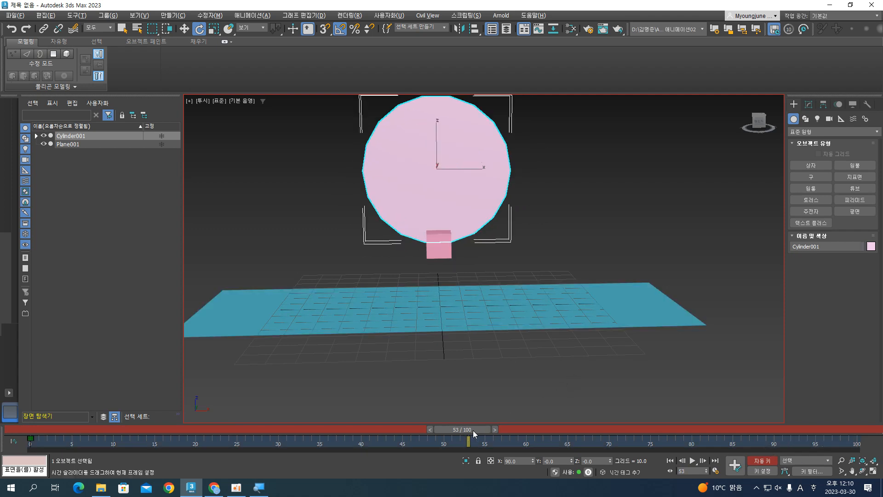
Step: Rotate the cylinder a full turn about its Y axis at frame 100 and turn off Auto Key
left_click_drag(473, 429, 856, 430)
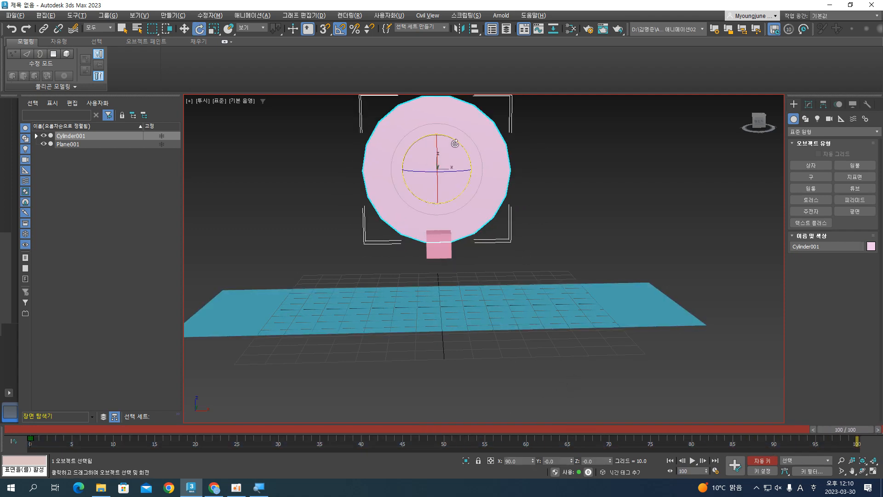
left_click_drag(462, 146, 610, 207)
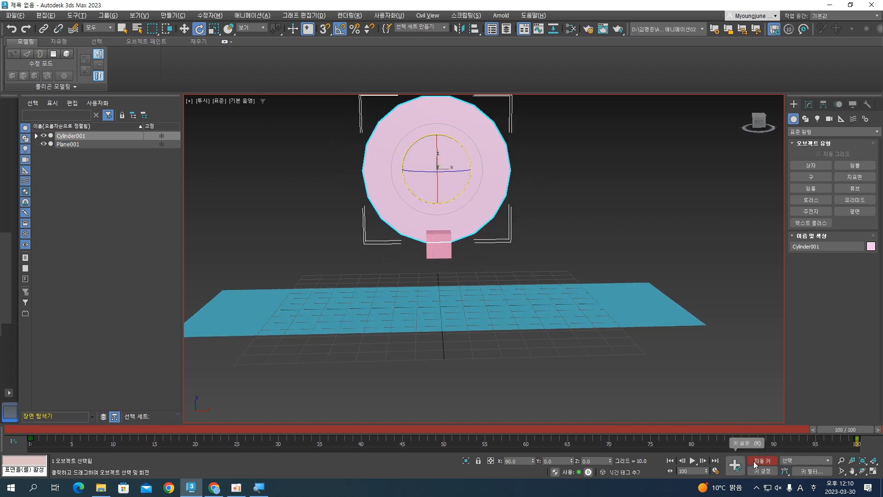
left_click(754, 461)
Step: Play the cylinder's rotation from the start, stop playback and return to frame 0
left_click(670, 460)
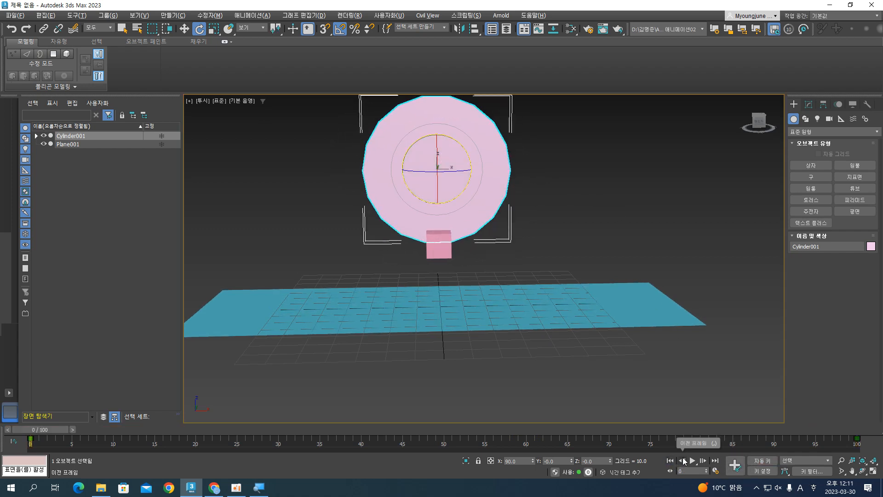
left_click(692, 461)
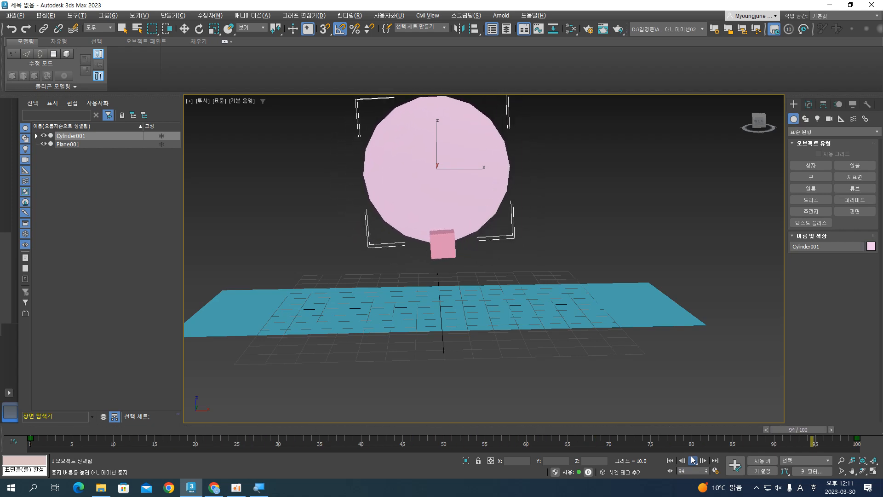
left_click(692, 459)
key("e")
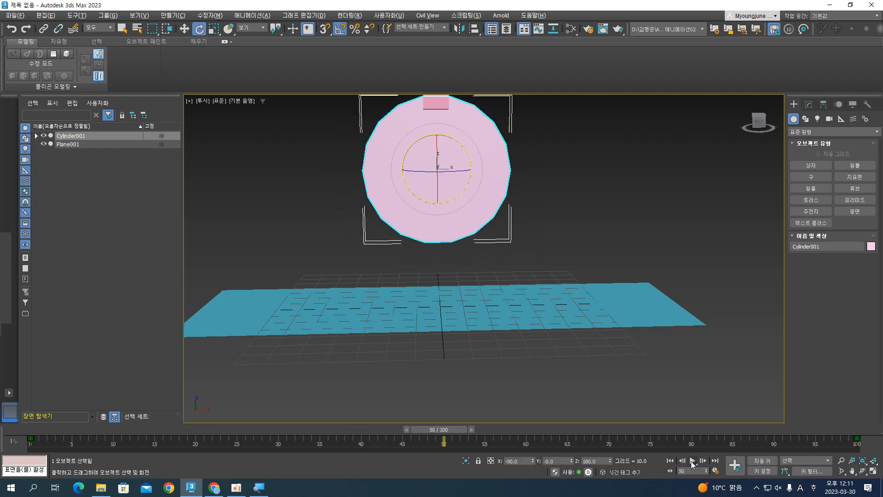
left_click(671, 461)
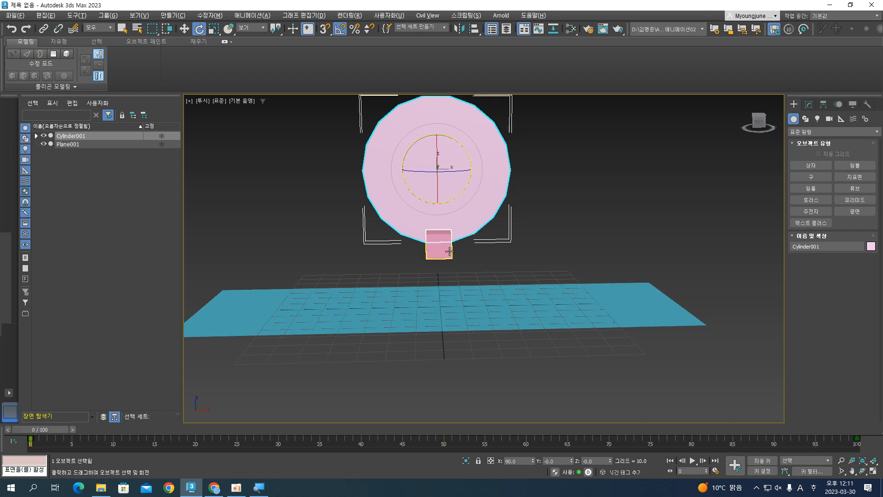
Step: Apply an Orientation Constraint to the box with the plane as its target
left_click_drag(450, 251, 445, 252)
left_click(259, 17)
left_click(484, 167)
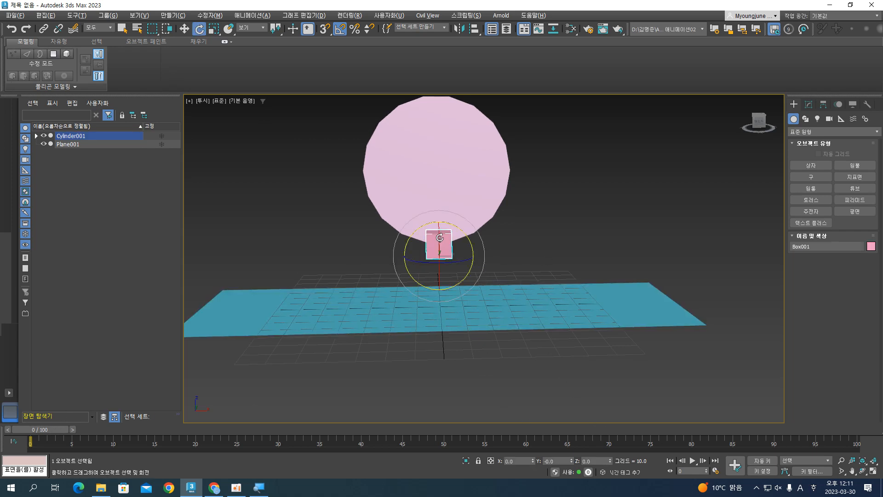
left_click(466, 176)
left_click(440, 253)
left_click(252, 16)
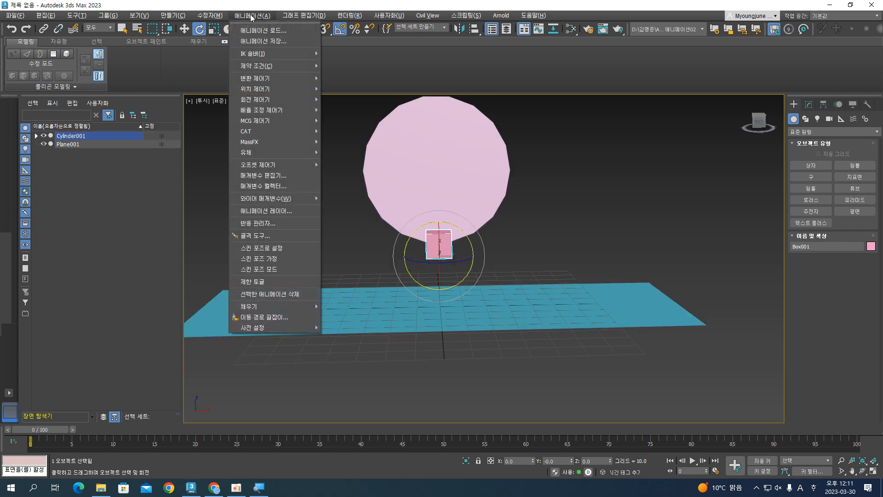
mouse_move(252, 68)
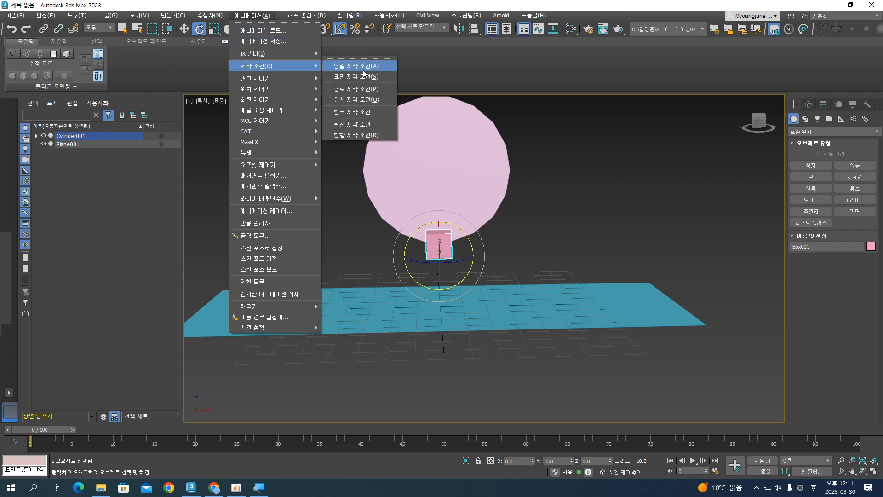
left_click(365, 135)
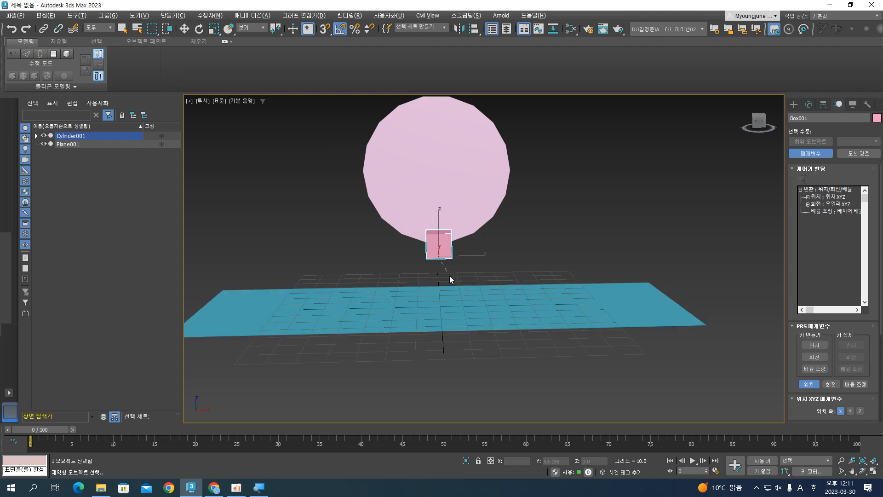
left_click(446, 313)
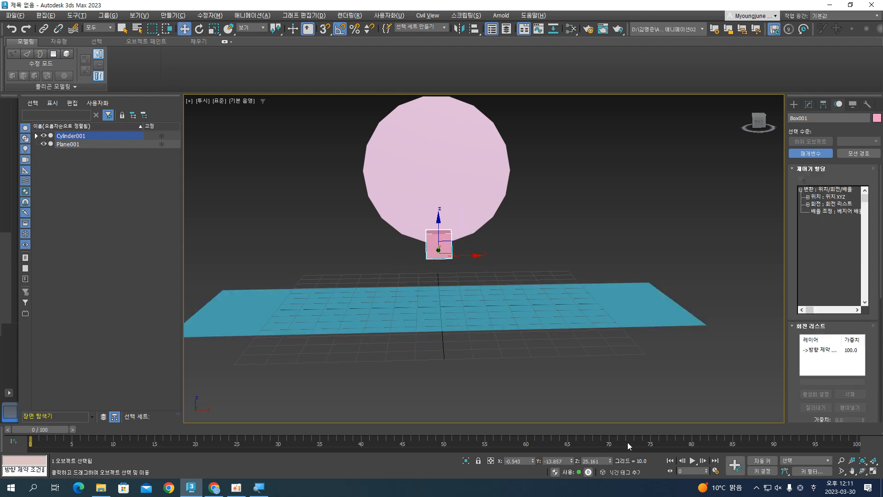
Step: Play the animation to check the constrained box around the rotating cylinder, and return to frame 0
left_click(694, 462)
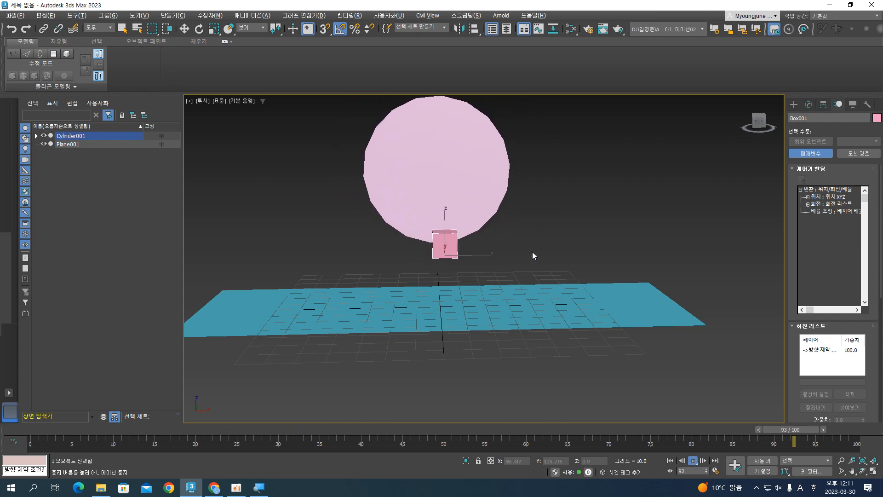
middle_click_drag(513, 239, 512, 270)
scroll(513, 271, "down", 2)
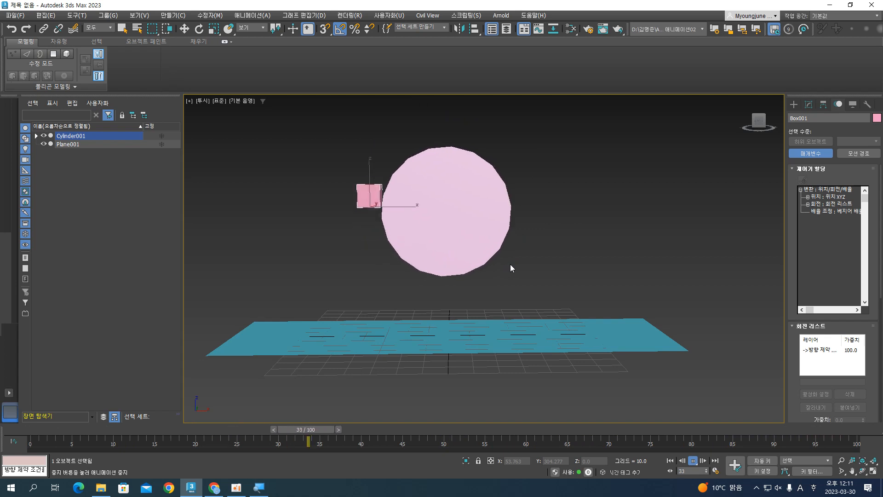
left_click(693, 460)
key("w")
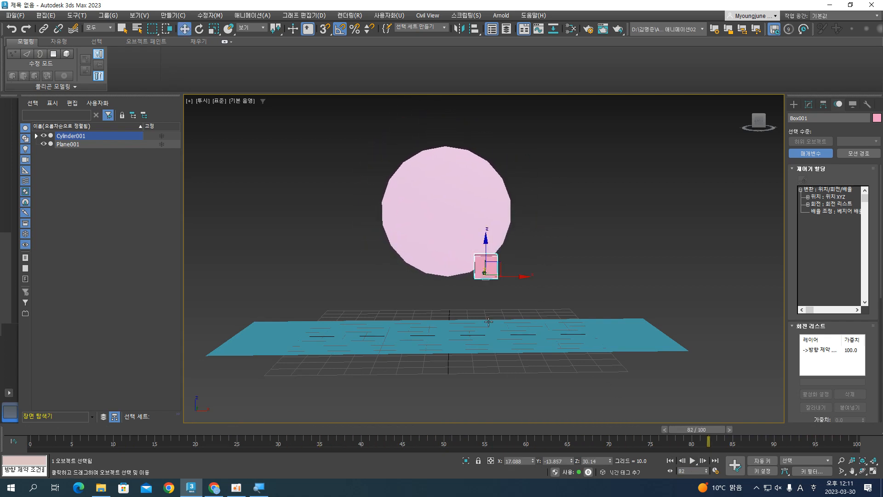
left_click_drag(697, 428, 63, 416)
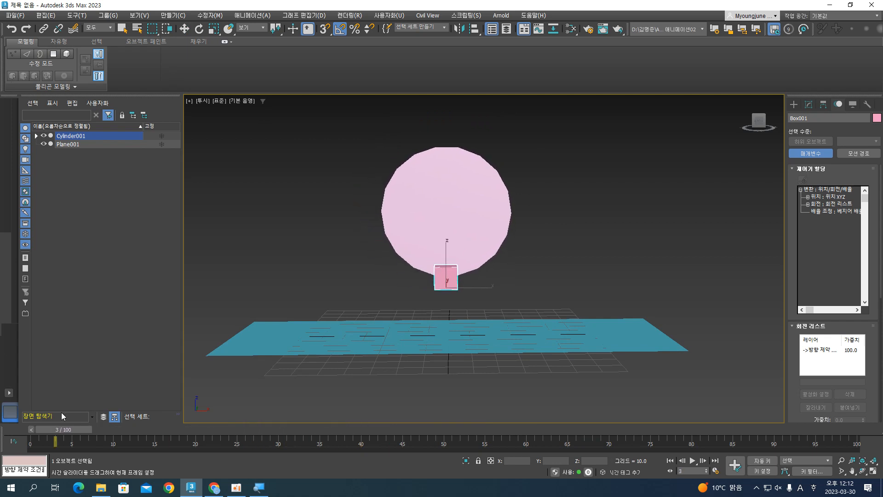
key("w")
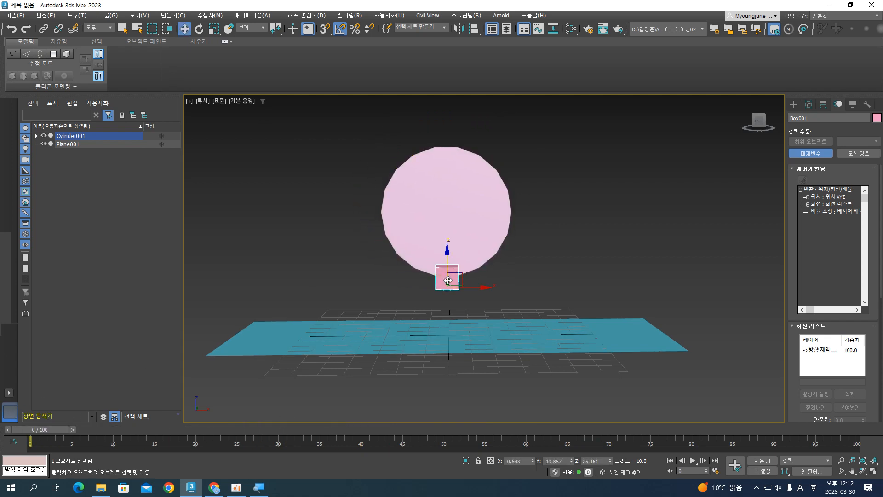
left_click(465, 290)
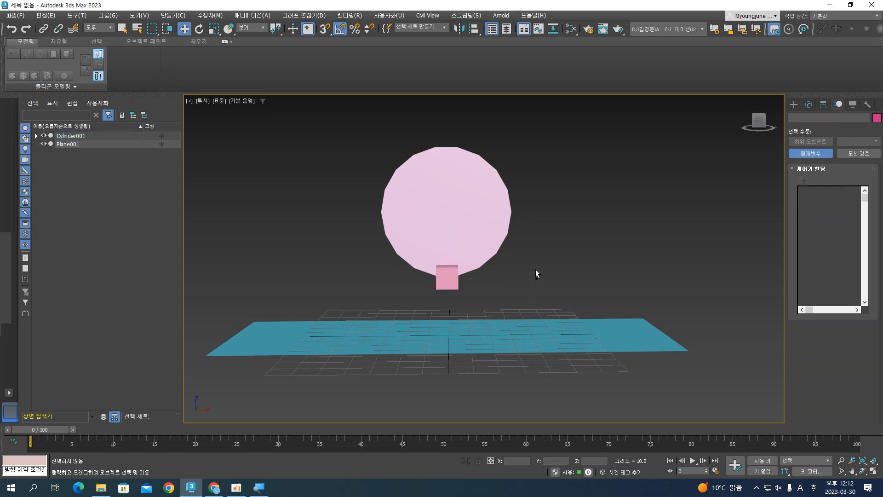
left_click(475, 208)
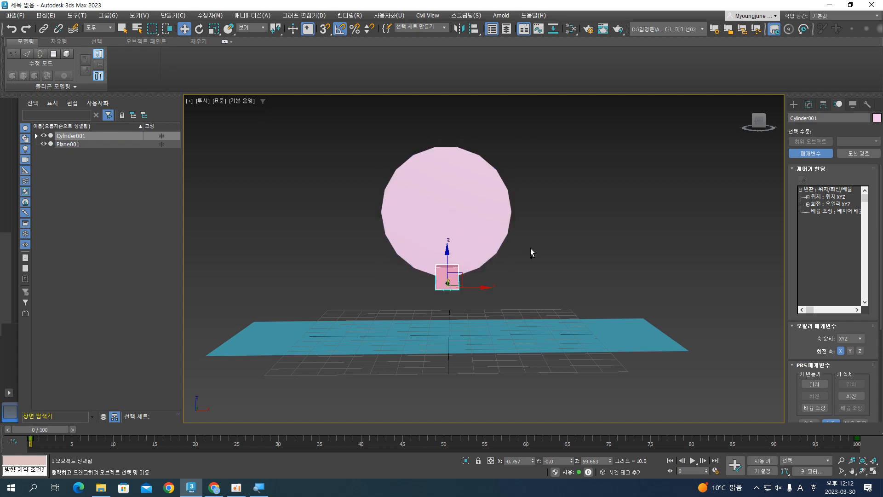
key("ctrl+z")
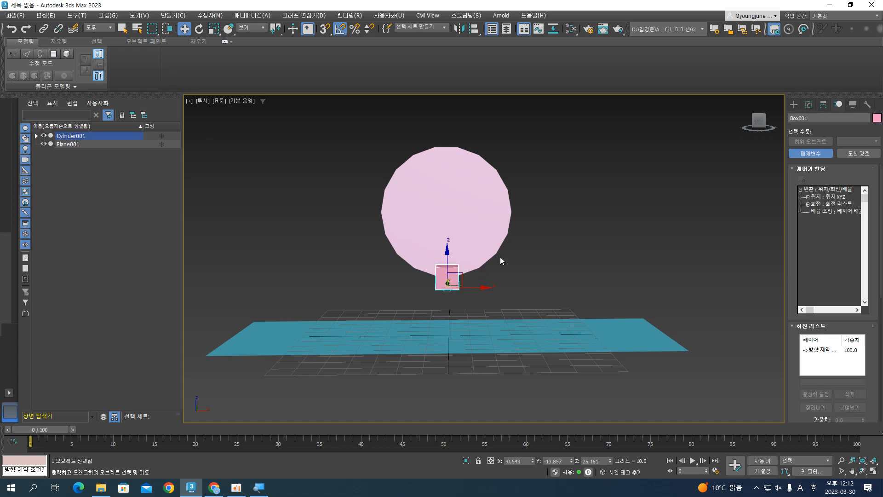
Step: Center the box's pivot on the object with Affect Pivot Only, and leave pivot editing
left_click(823, 105)
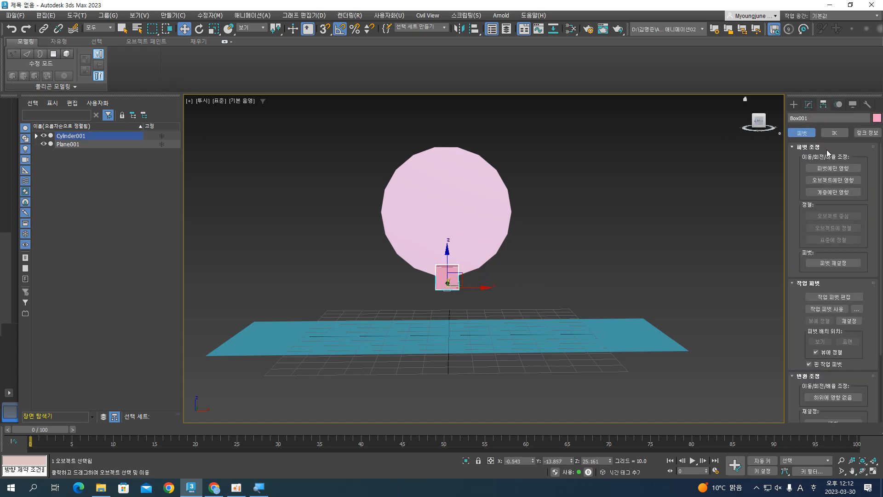
left_click(831, 169)
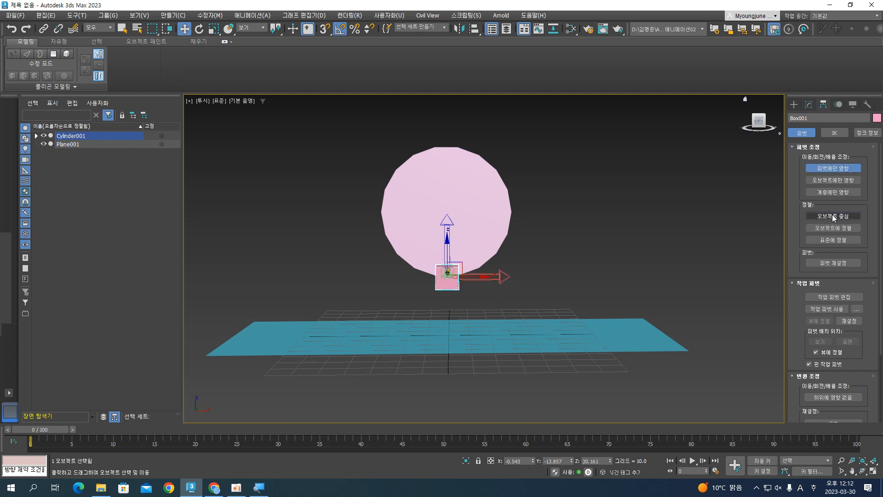
left_click(832, 169)
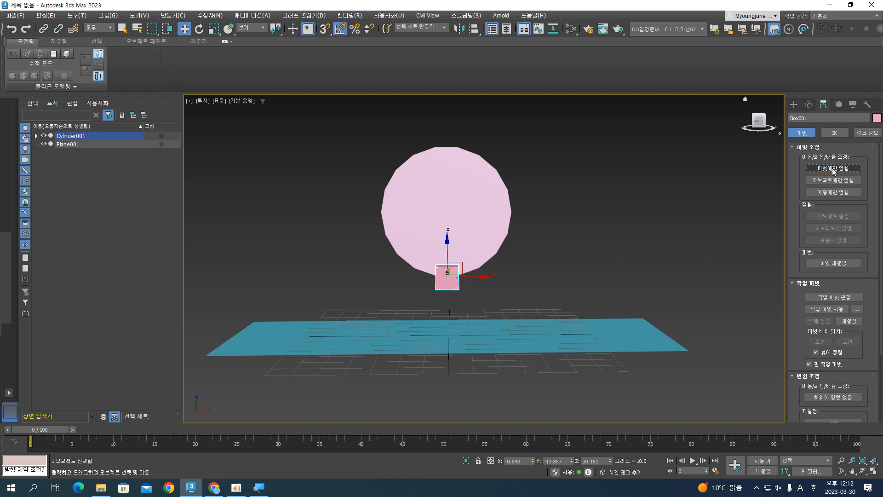
Step: Try to apply the Orientation Constraint to the box again, with the plane as its target
left_click(810, 106)
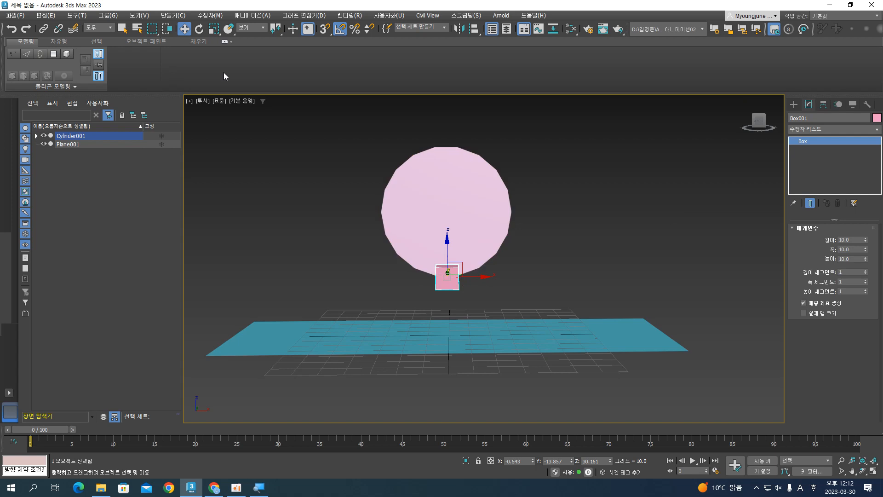
left_click(254, 16)
left_click(269, 67)
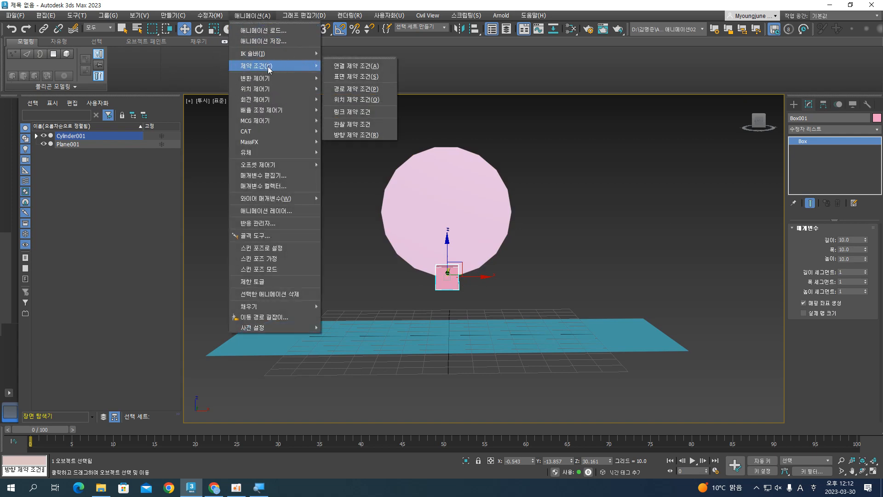
left_click(270, 69)
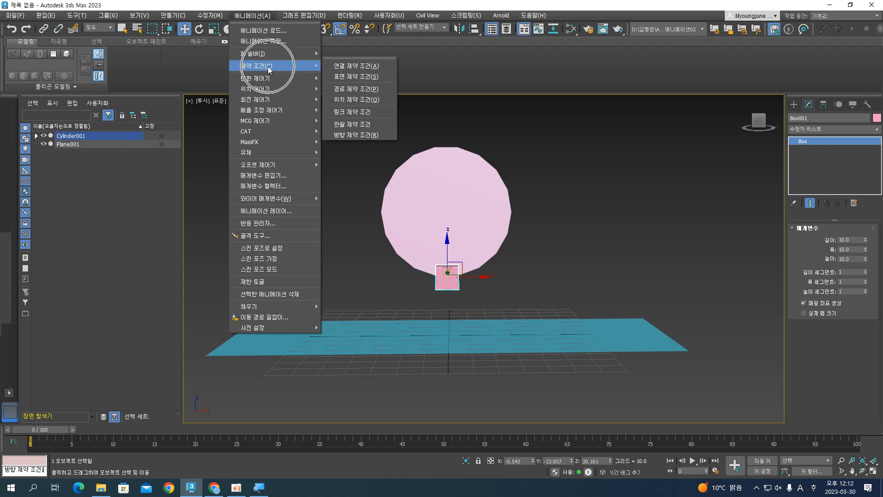
left_click(356, 135)
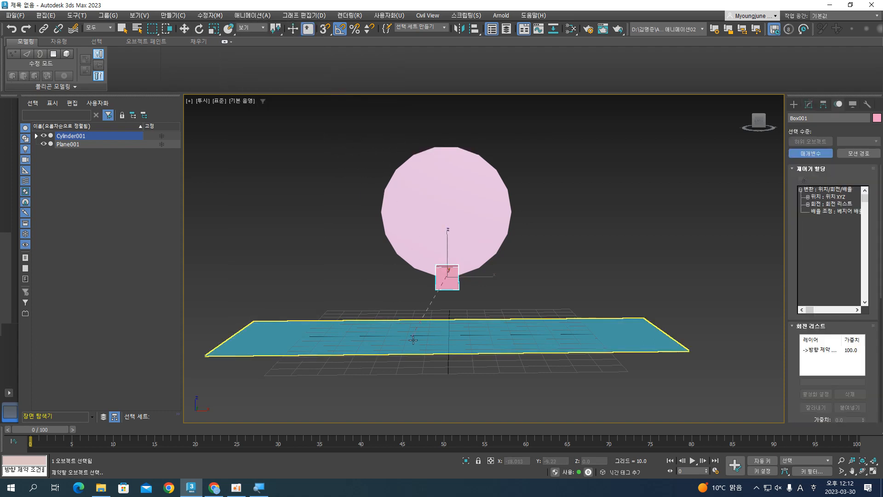
right_click(455, 335)
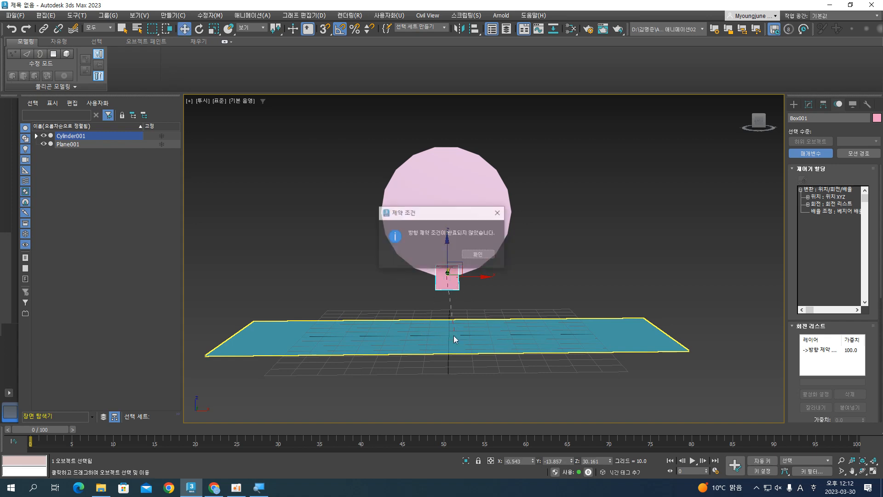
left_click(478, 254)
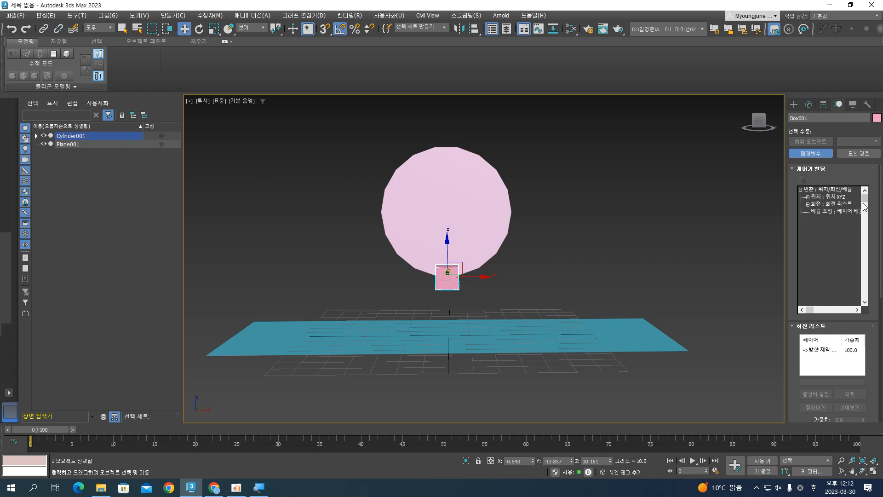
Step: Add the plane as an orientation target in the box's Orientation Constraint and play the animation
left_click_drag(881, 201, 881, 332)
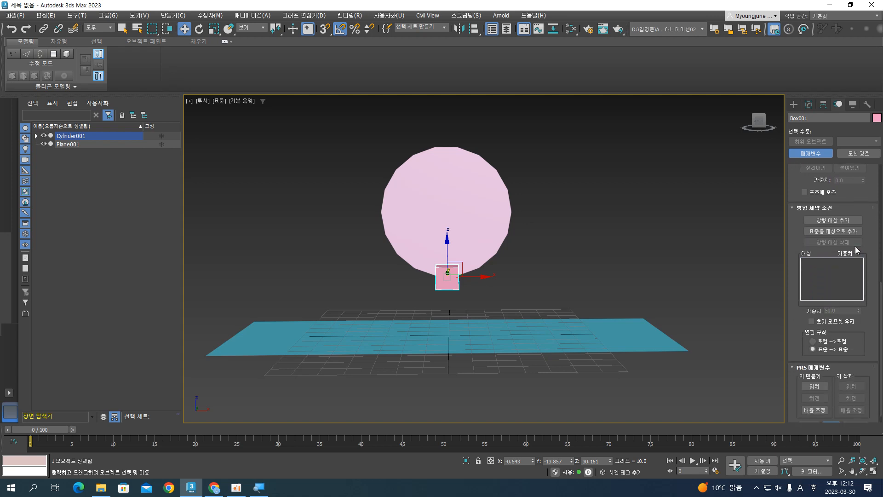
left_click(847, 221)
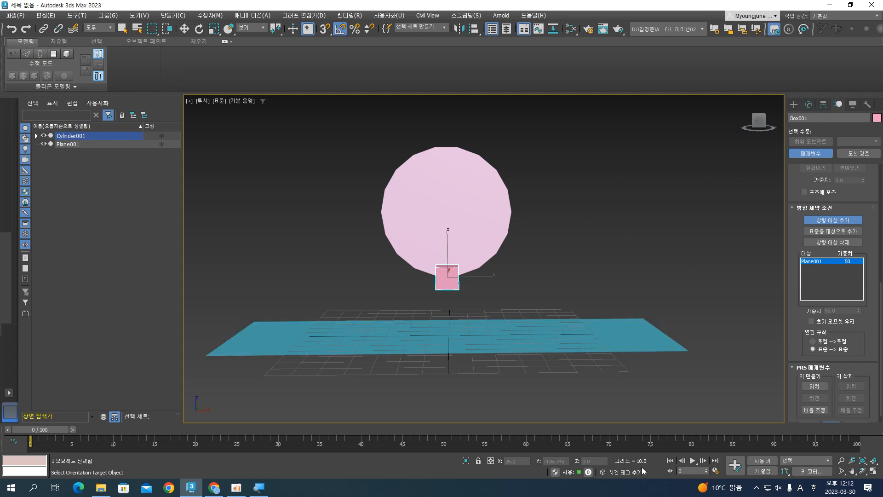
left_click(693, 461)
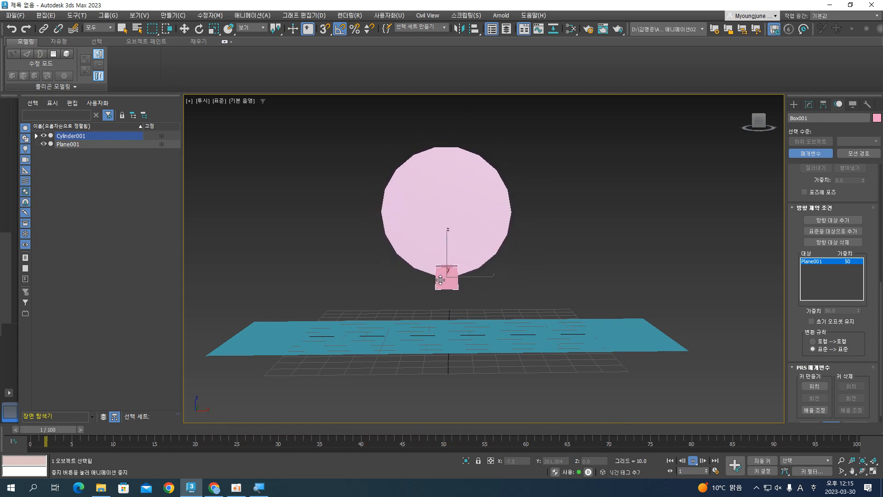
left_click(227, 490)
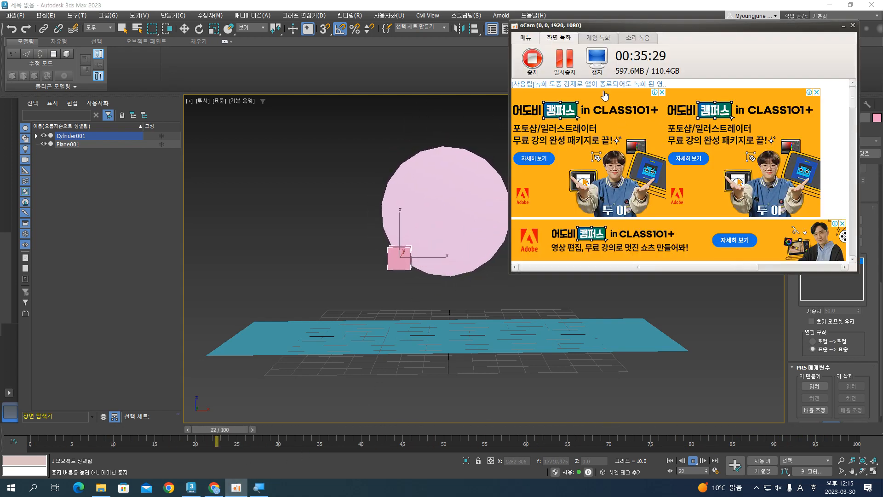